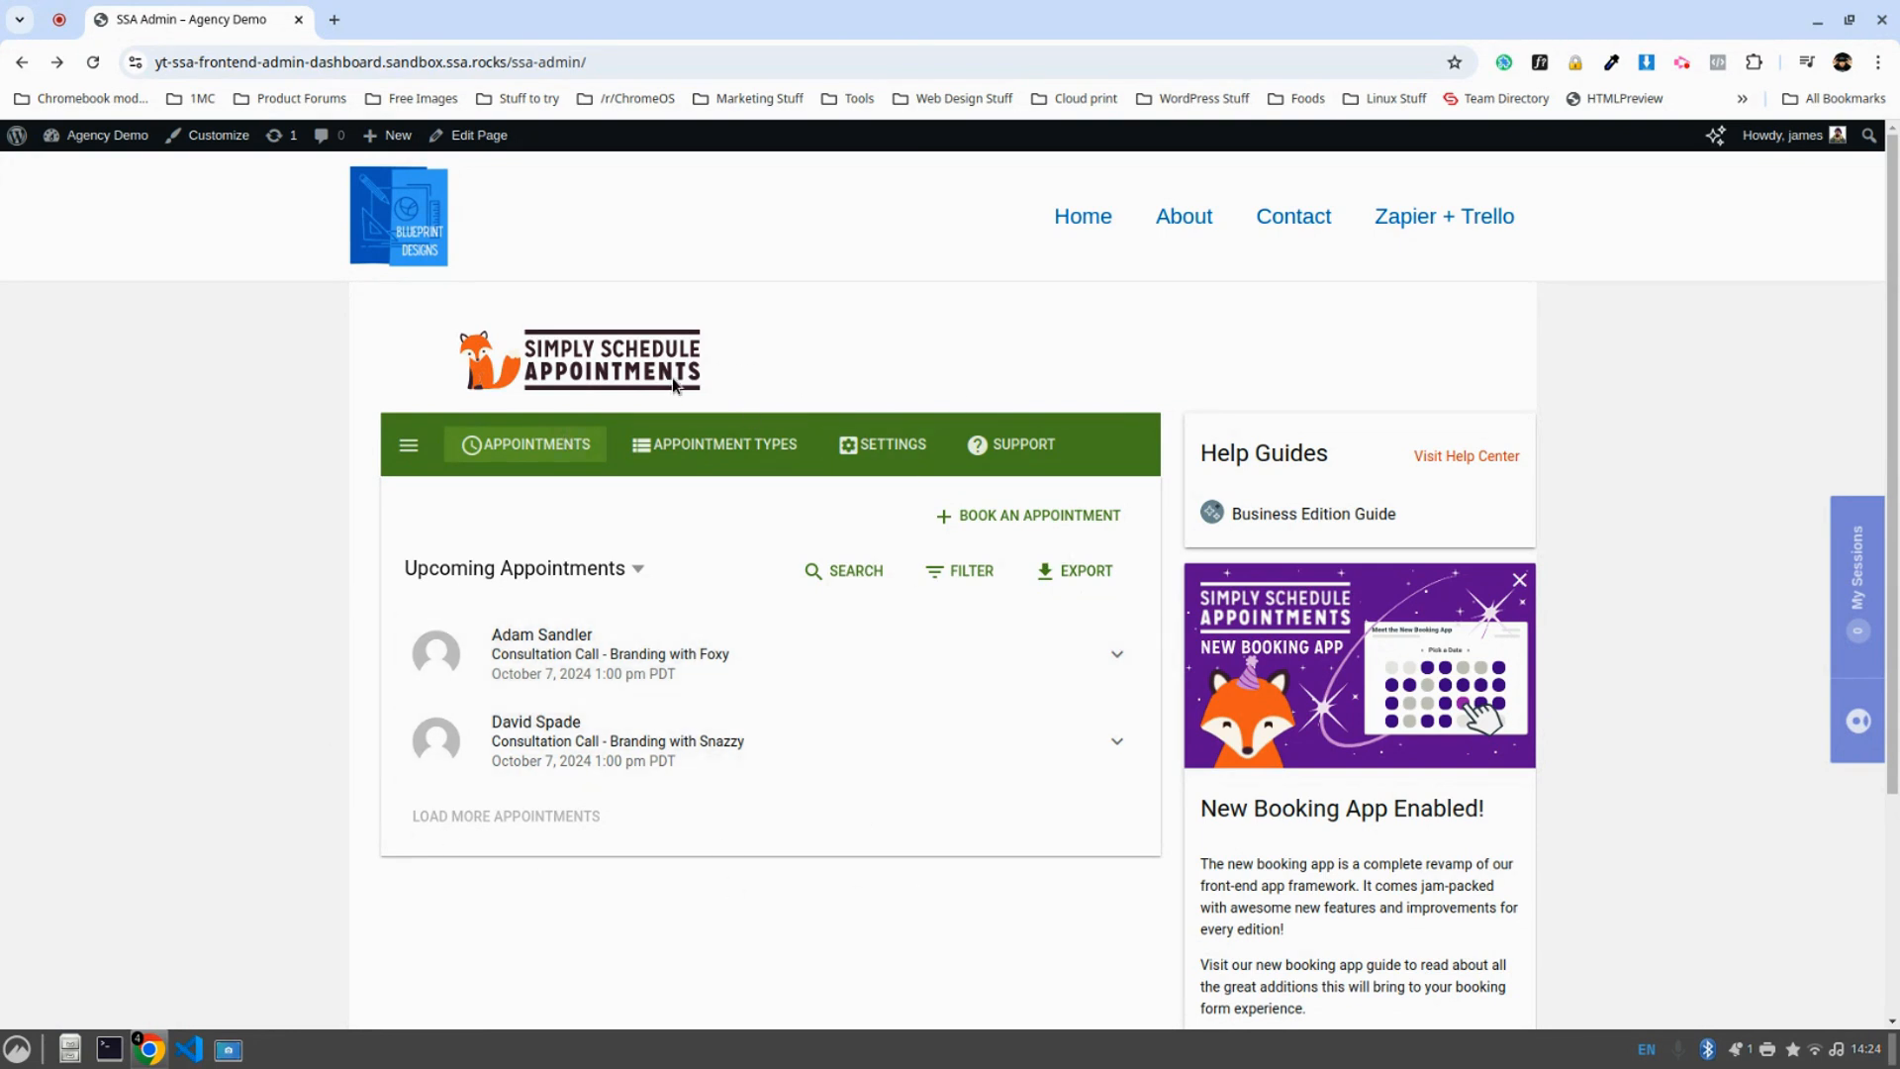
Open the SSA Admin page for editing and examine its [ssa_admin] shortcode block.
{"action": "left_click", "coordinate": [484, 138]}
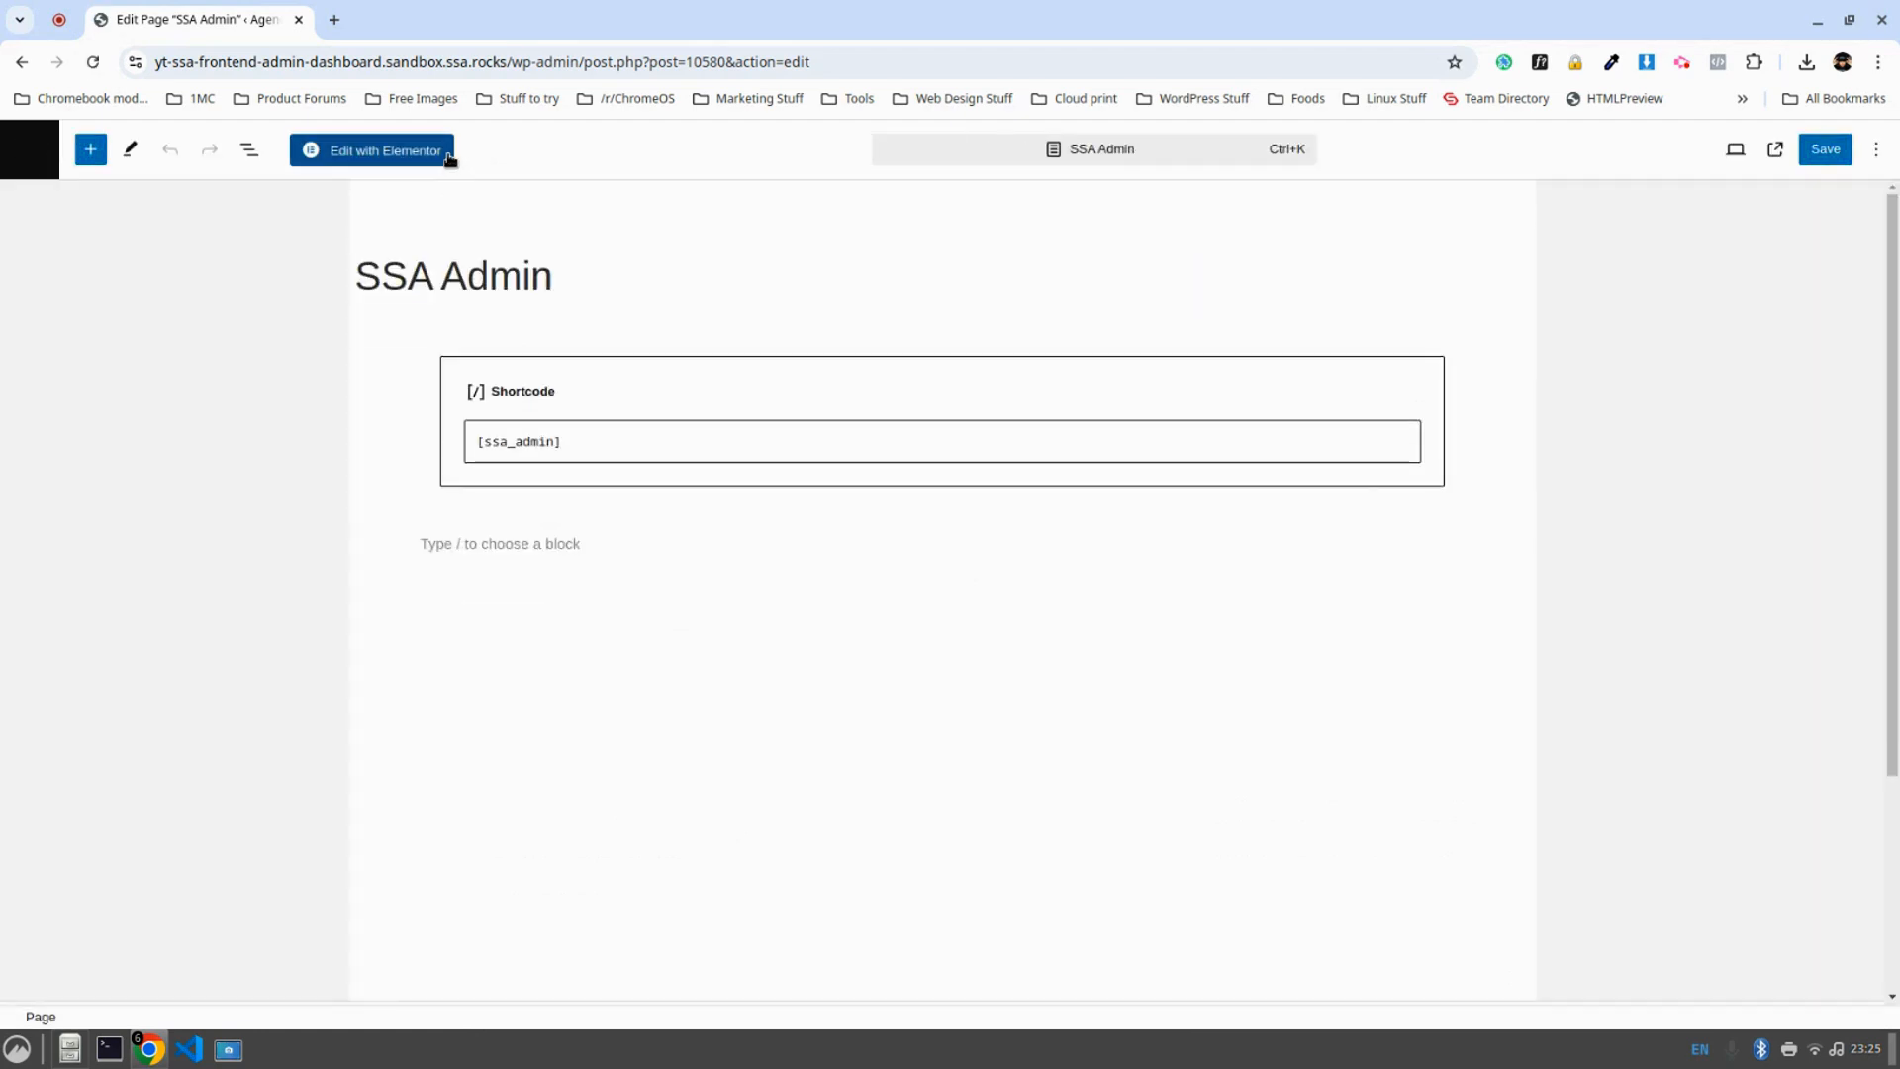
{"action": "left_click", "coordinate": [356, 451]}
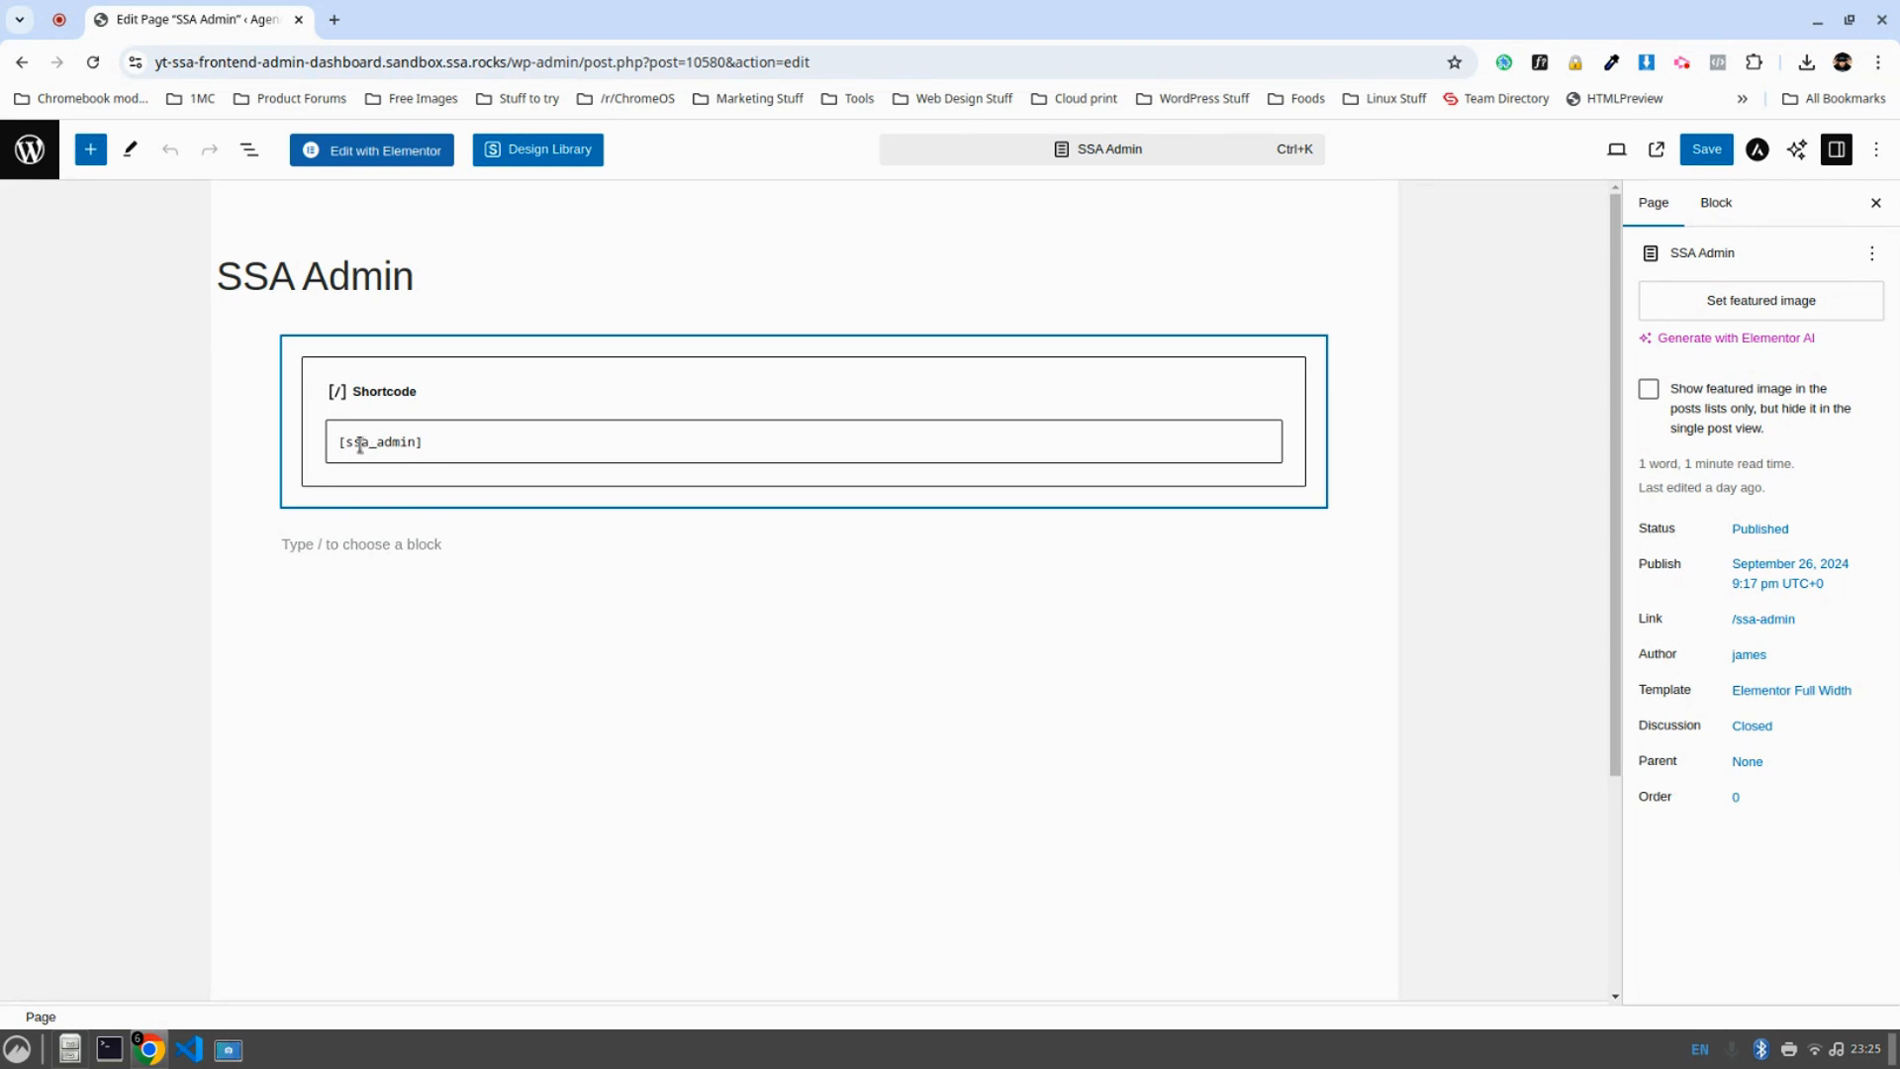
{"action": "left_click_drag", "start_coordinate": [430, 441], "coordinate": [338, 442]}
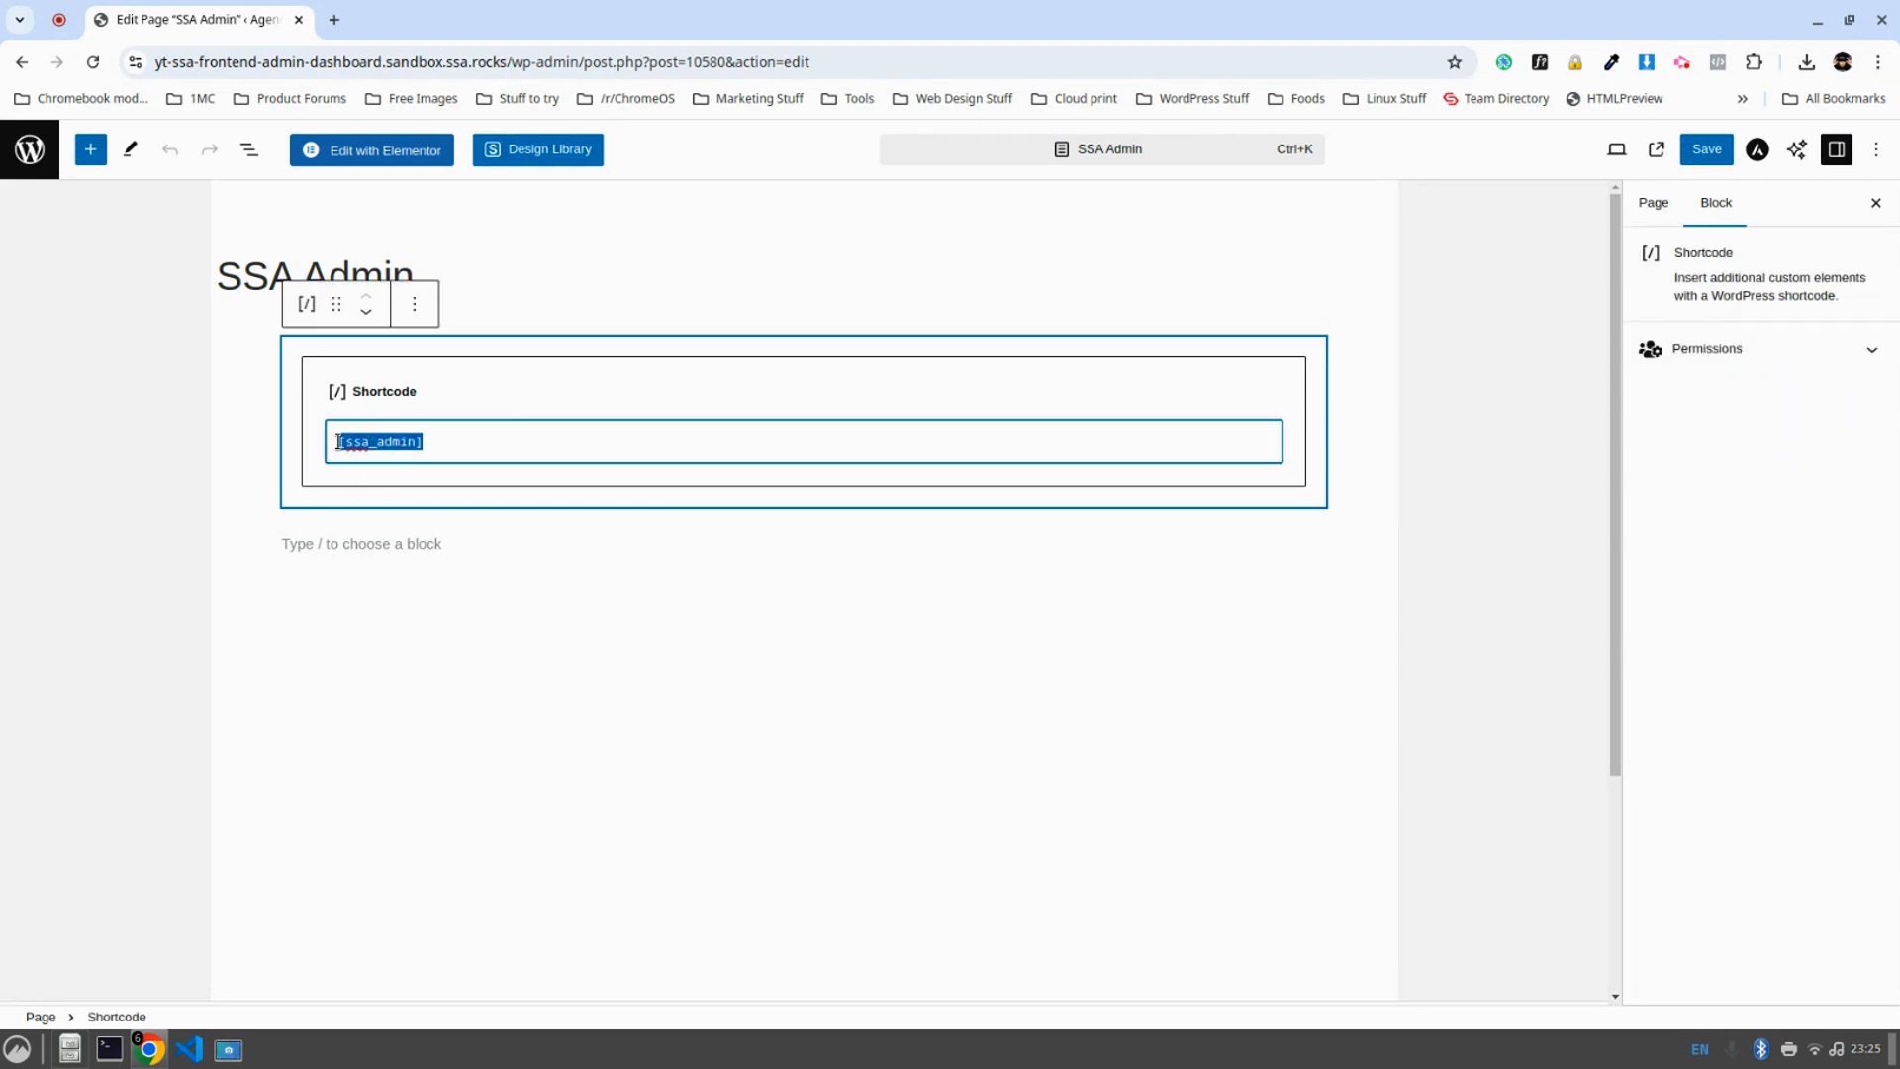
{"action": "left_click", "coordinate": [433, 437]}
View the published SSA Admin page and look through its Appointment Types, Settings and Appointments sections.
{"action": "left_click", "coordinate": [1657, 151]}
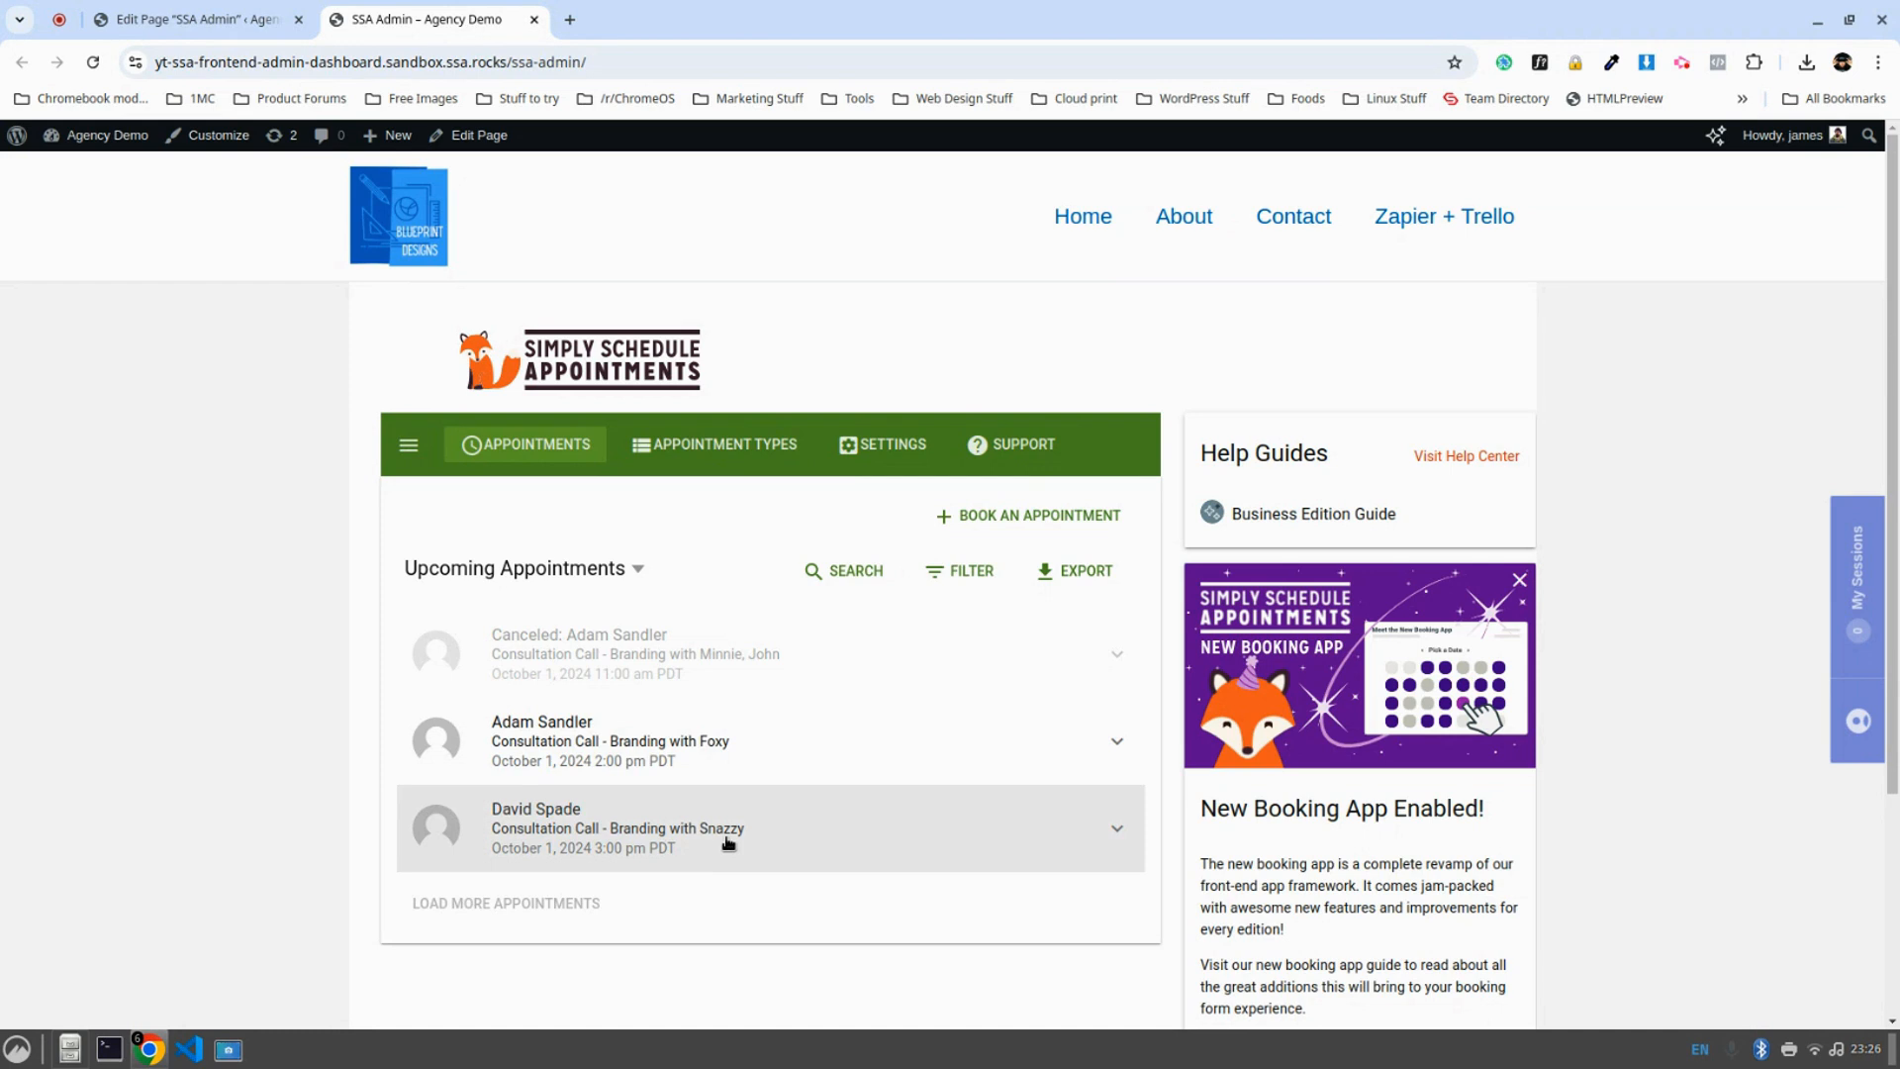
{"action": "left_click", "coordinate": [700, 442]}
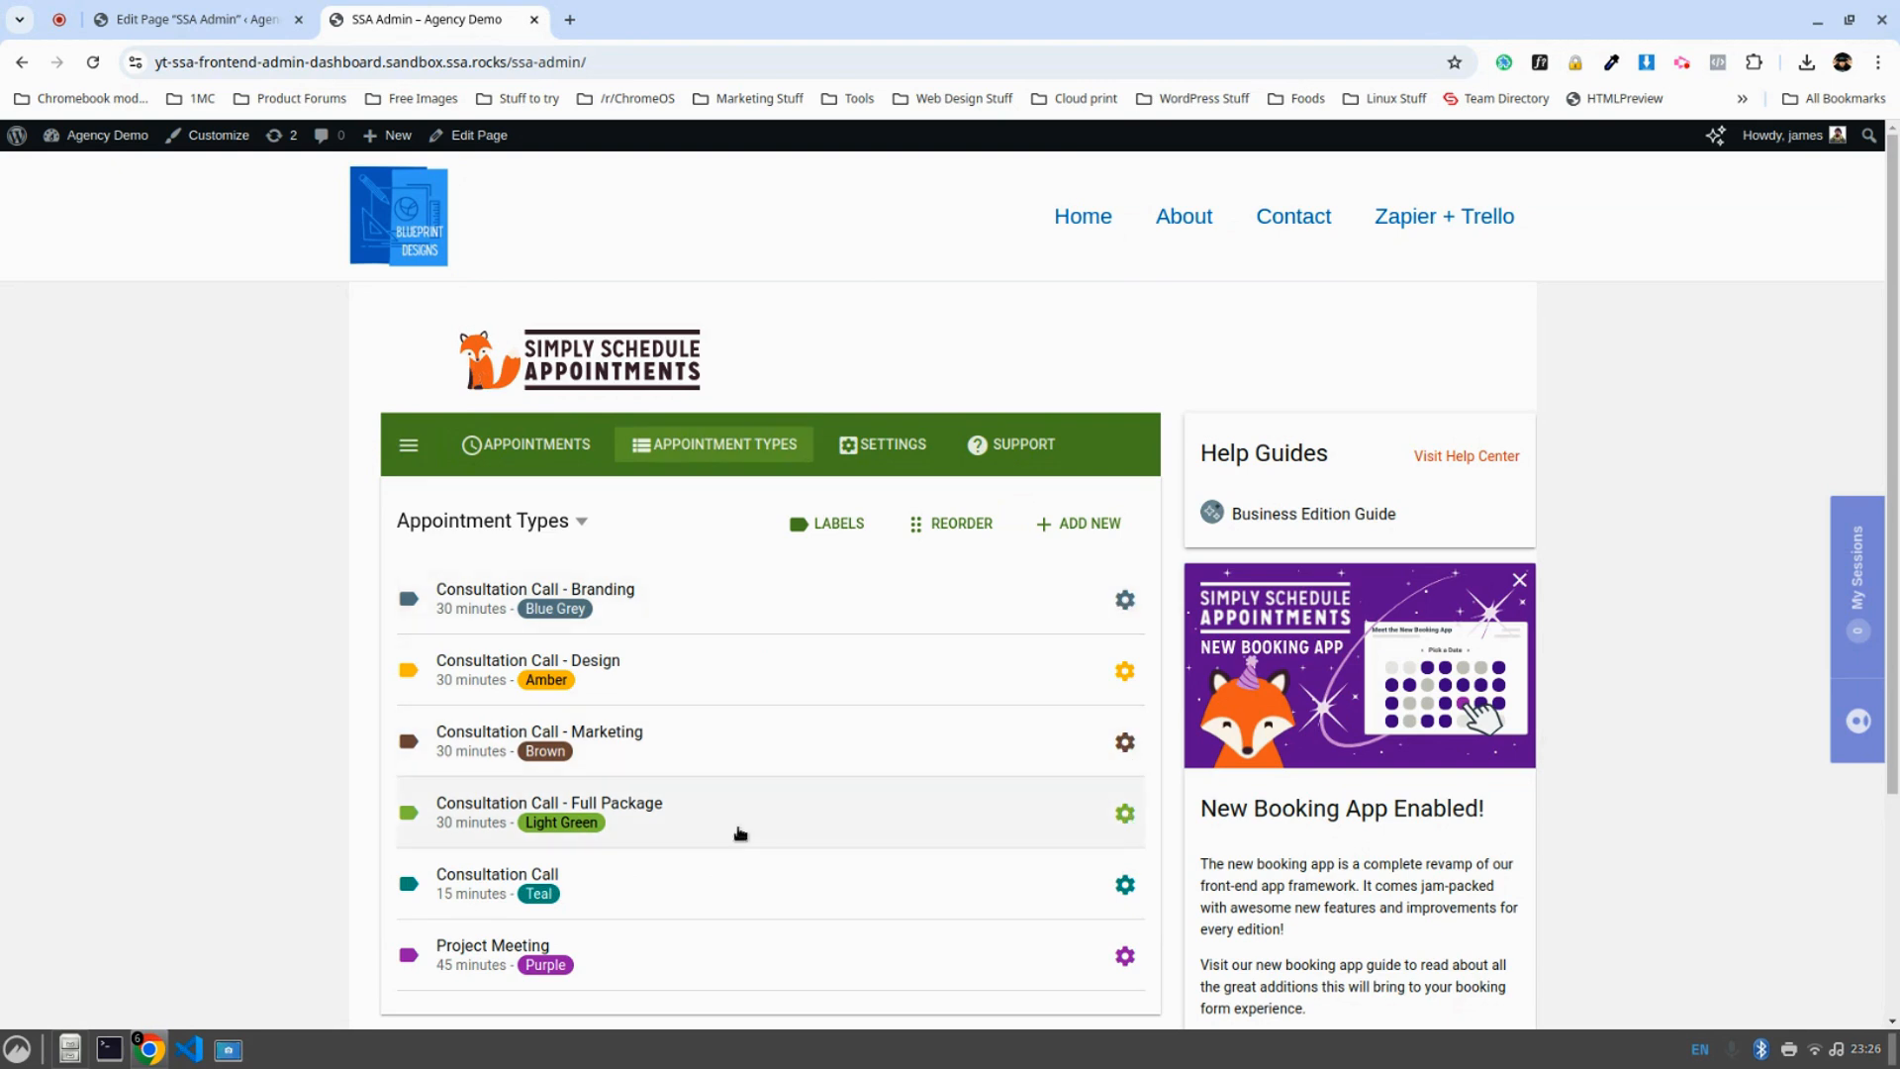
{"action": "left_click", "coordinate": [870, 451]}
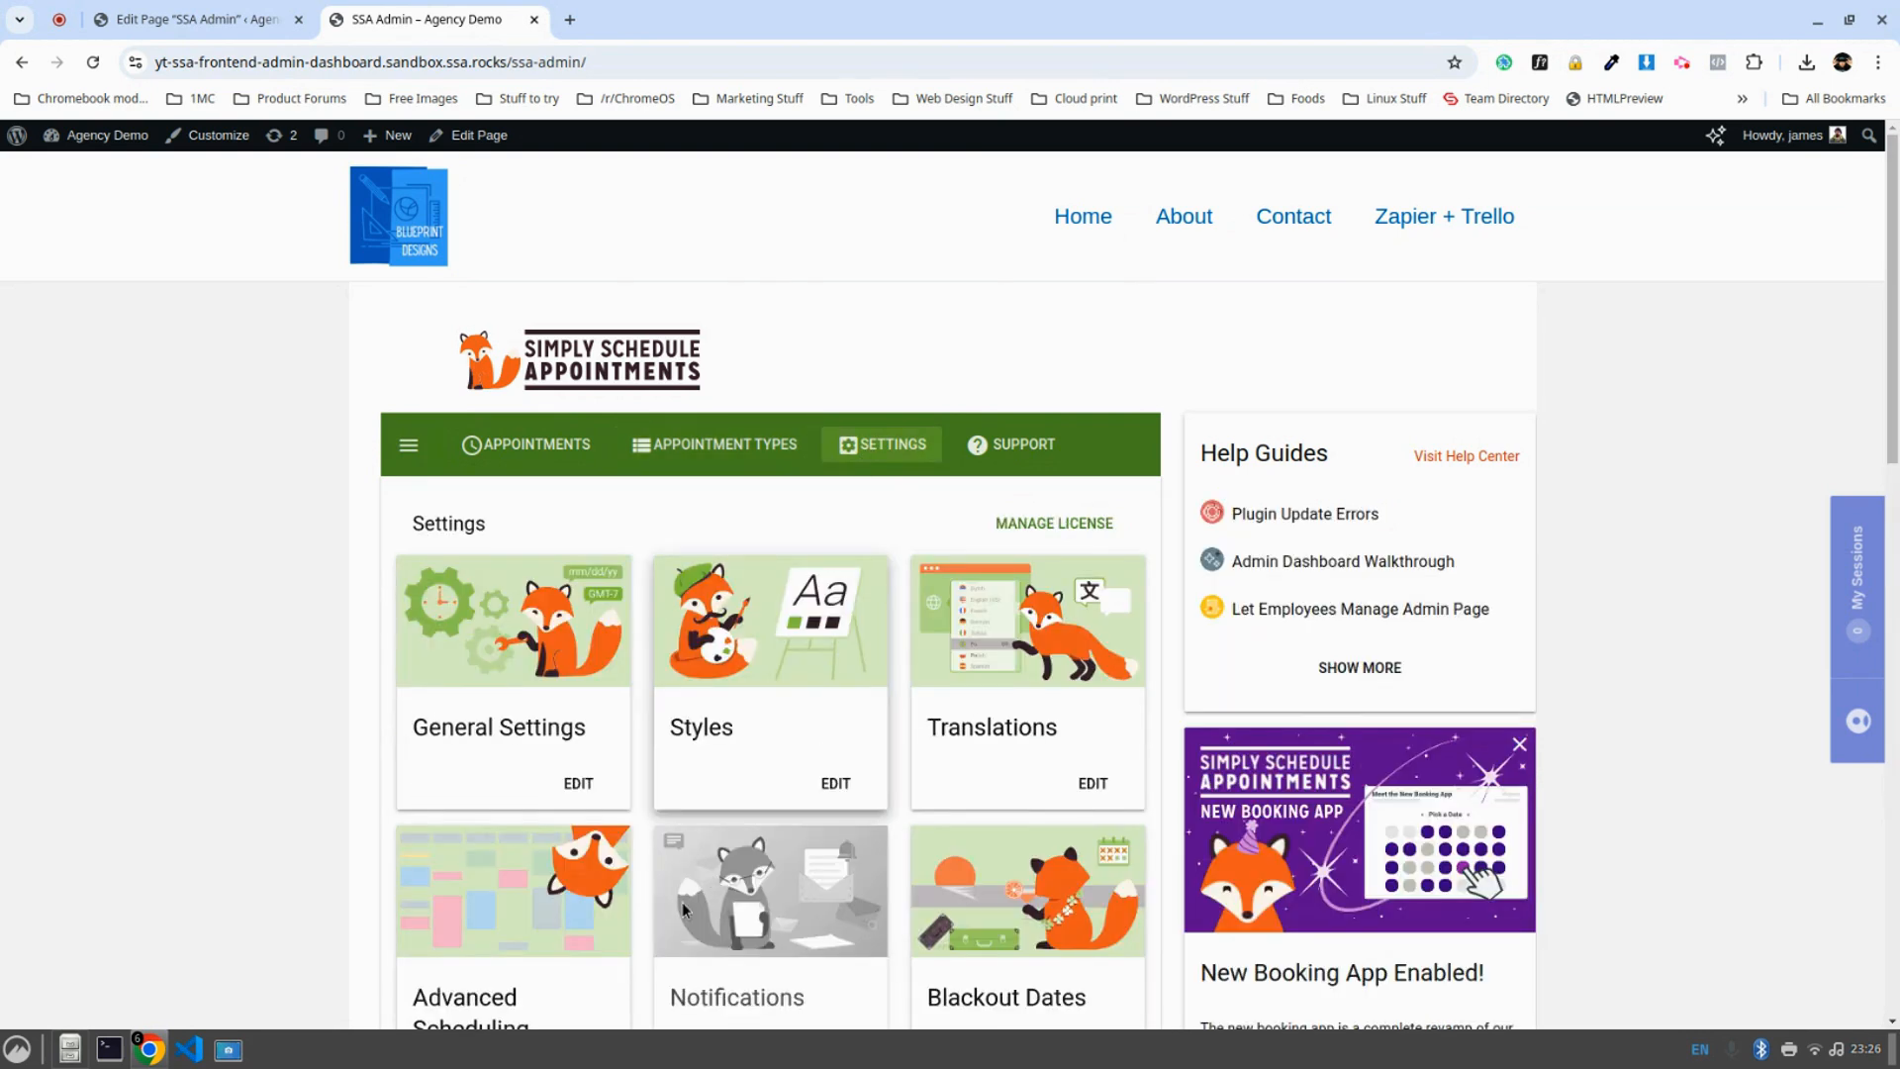
{"action": "scroll", "coordinate": [683, 909], "scroll_direction": "down", "scroll_amount": 2}
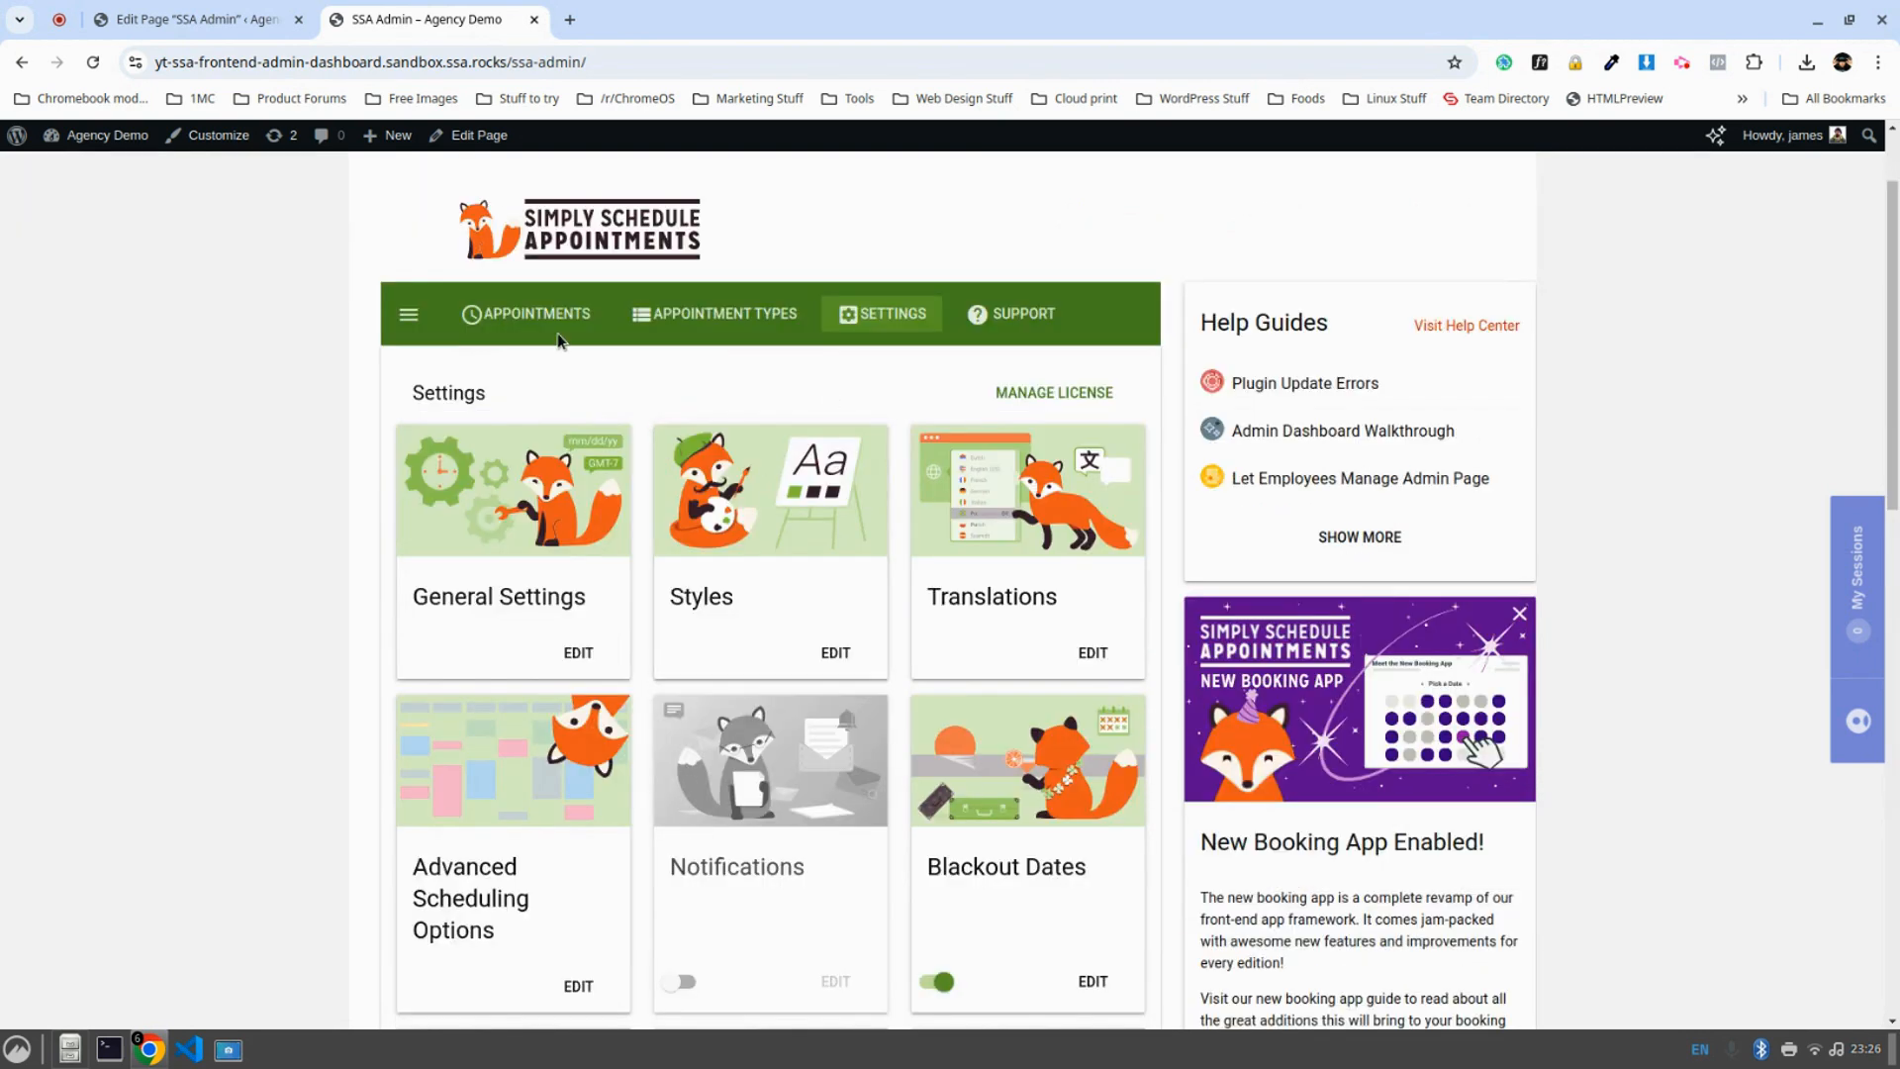
{"action": "left_click", "coordinate": [533, 321]}
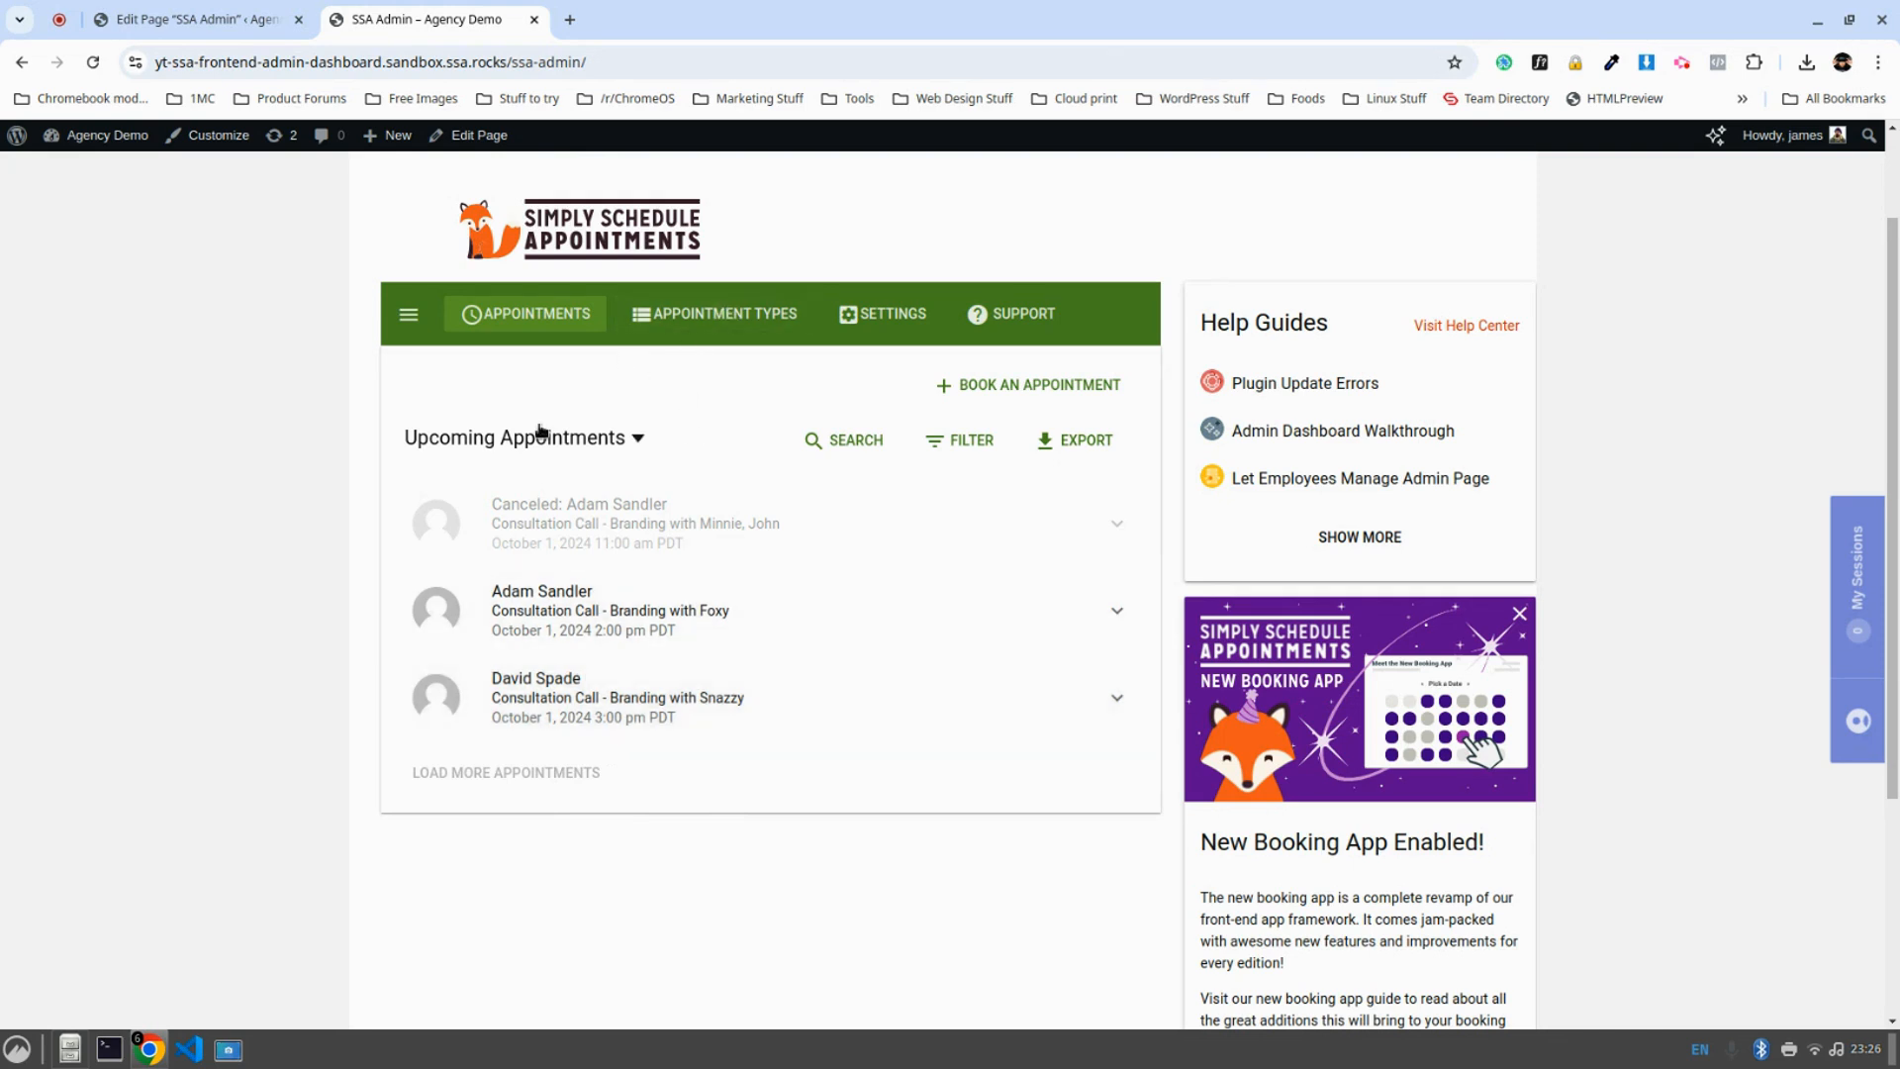
Go to the site's admin dashboard and review the Members plugin's role list down to the team_member role.
{"action": "left_click", "coordinate": [109, 145]}
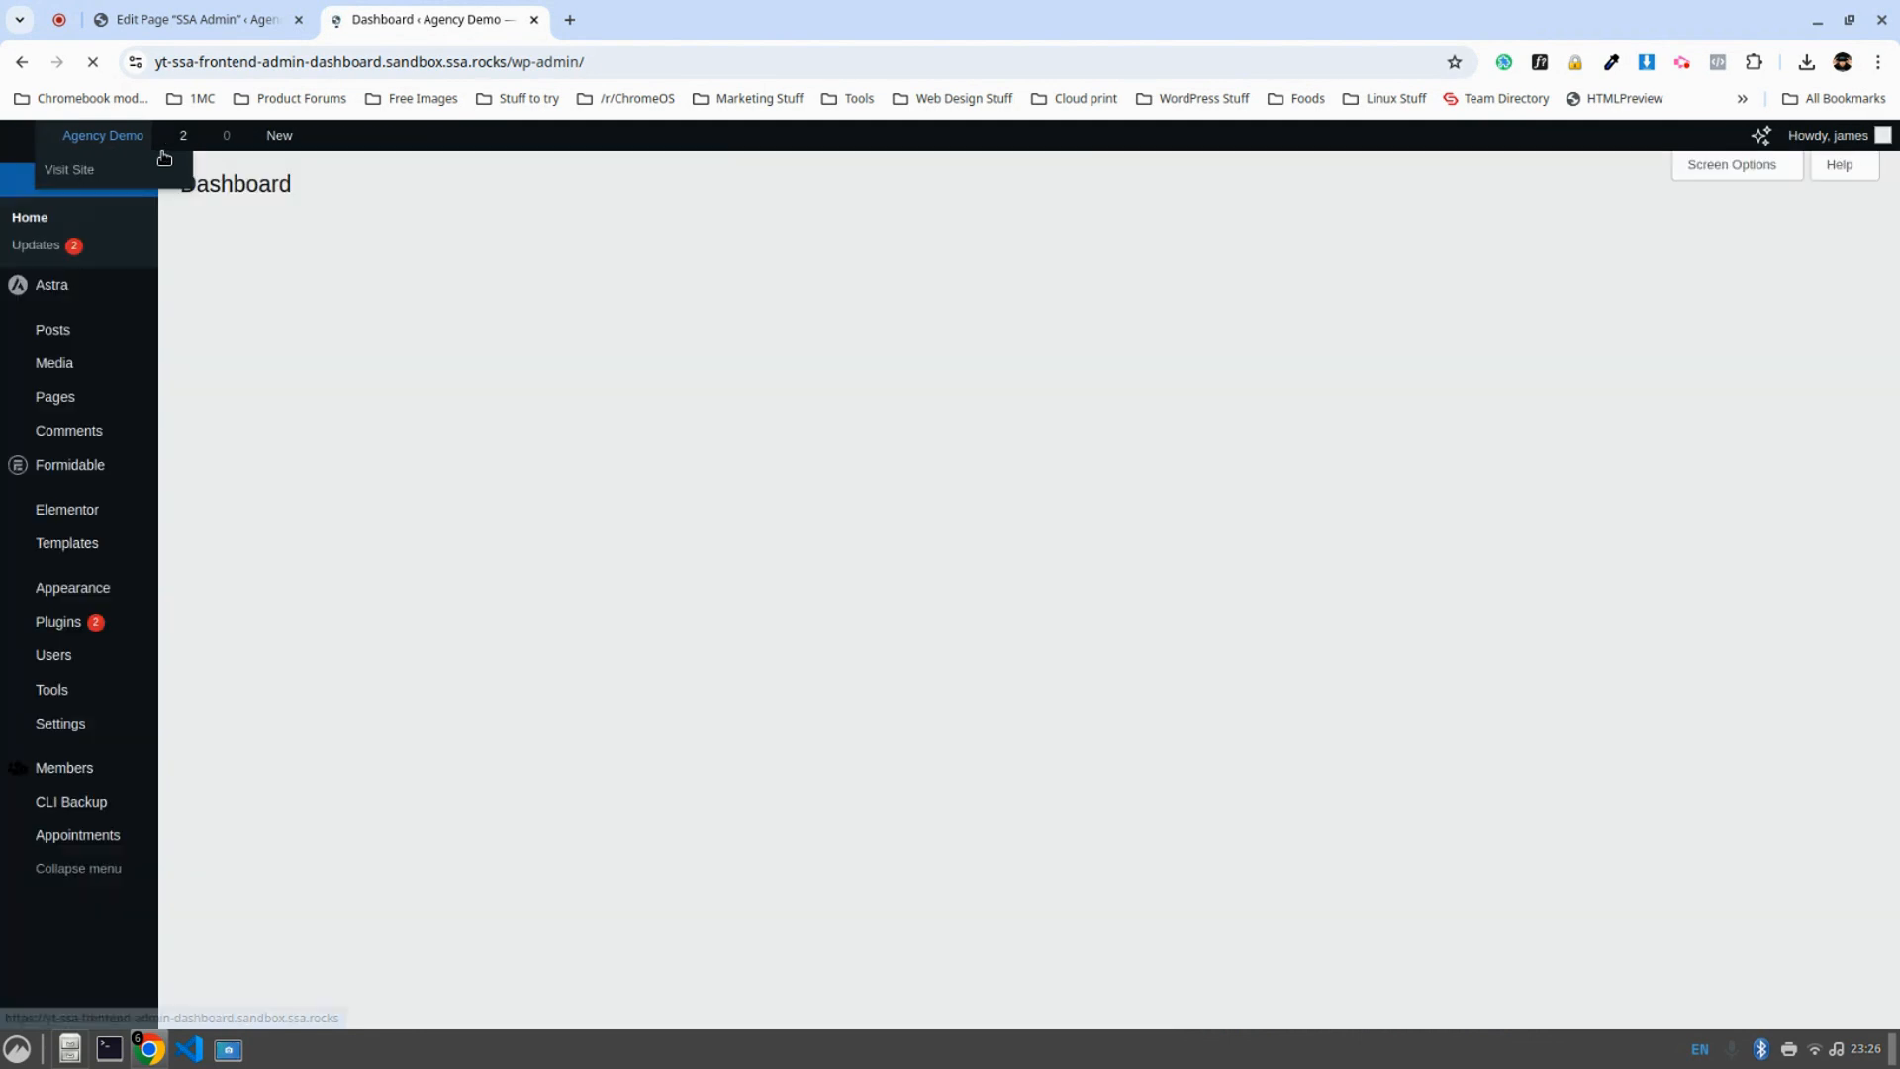
{"action": "left_click", "coordinate": [65, 773]}
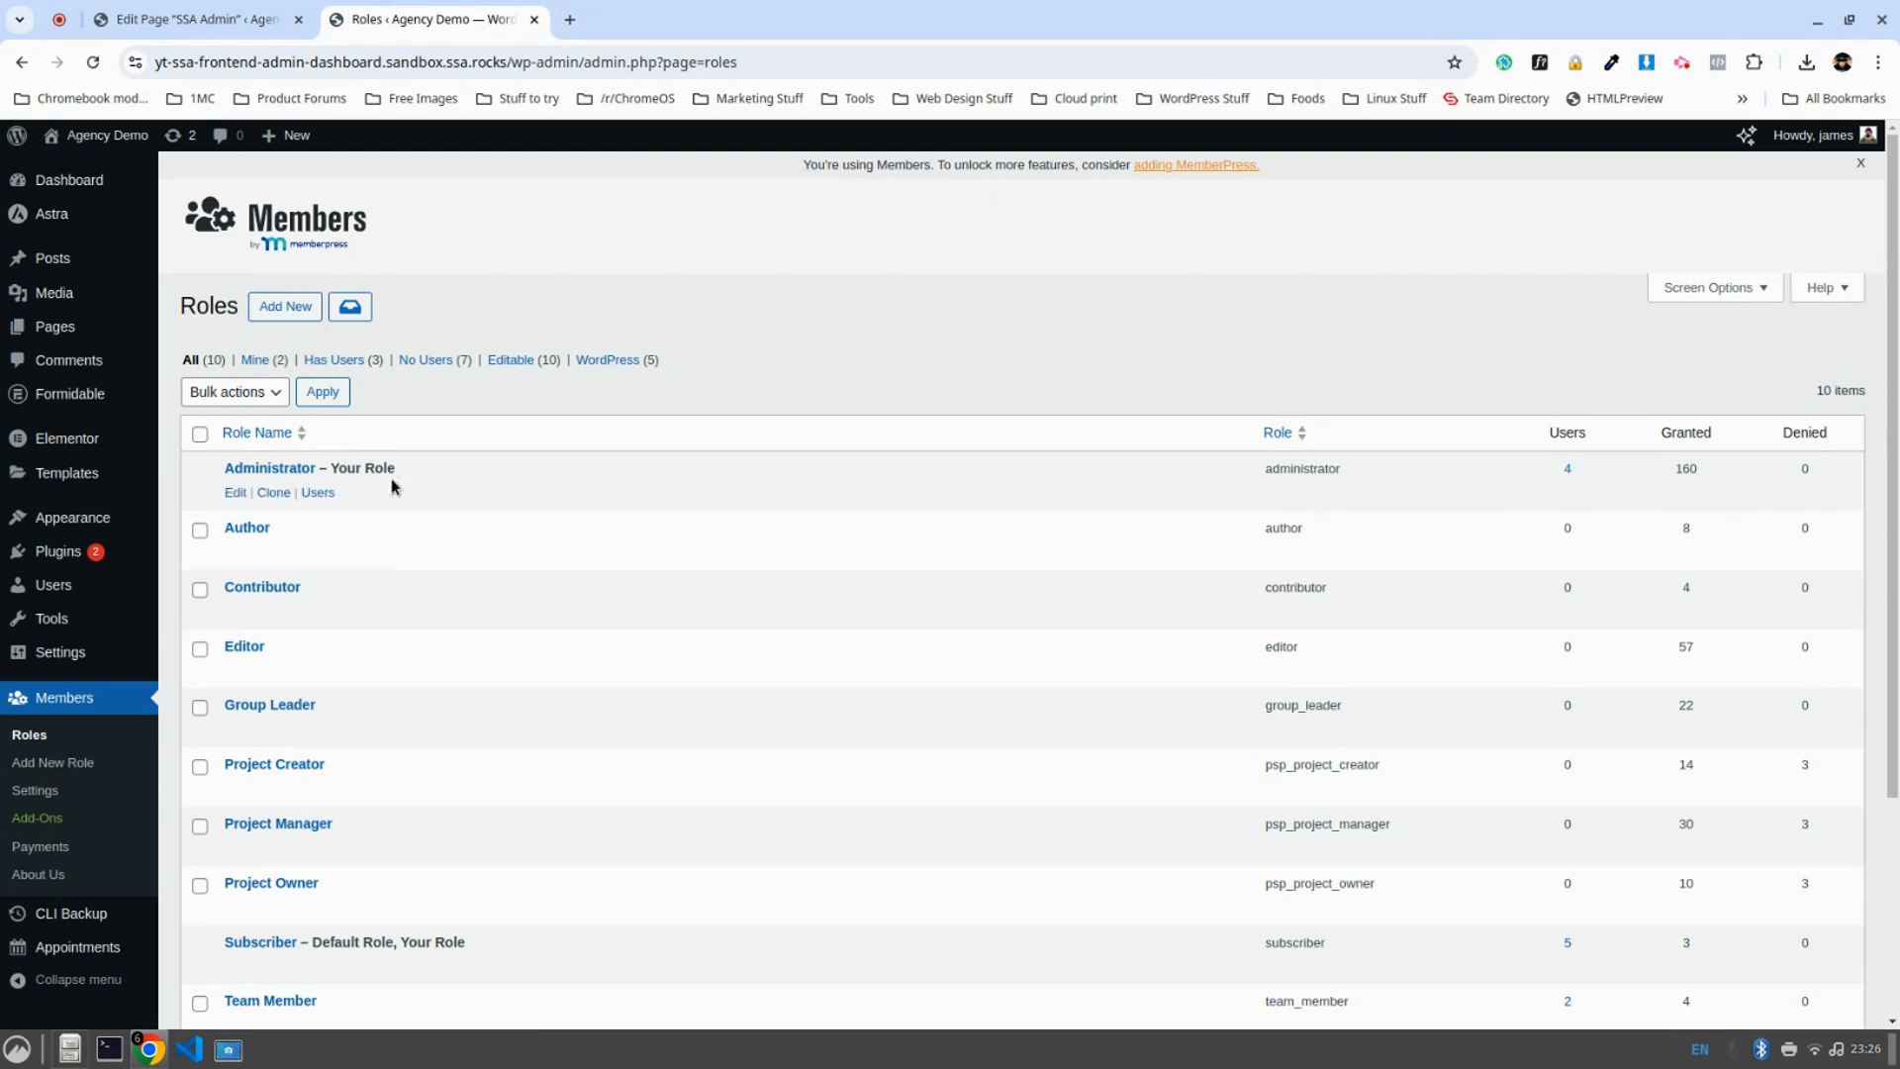
{"action": "scroll", "coordinate": [709, 530], "scroll_direction": "down", "scroll_amount": 2}
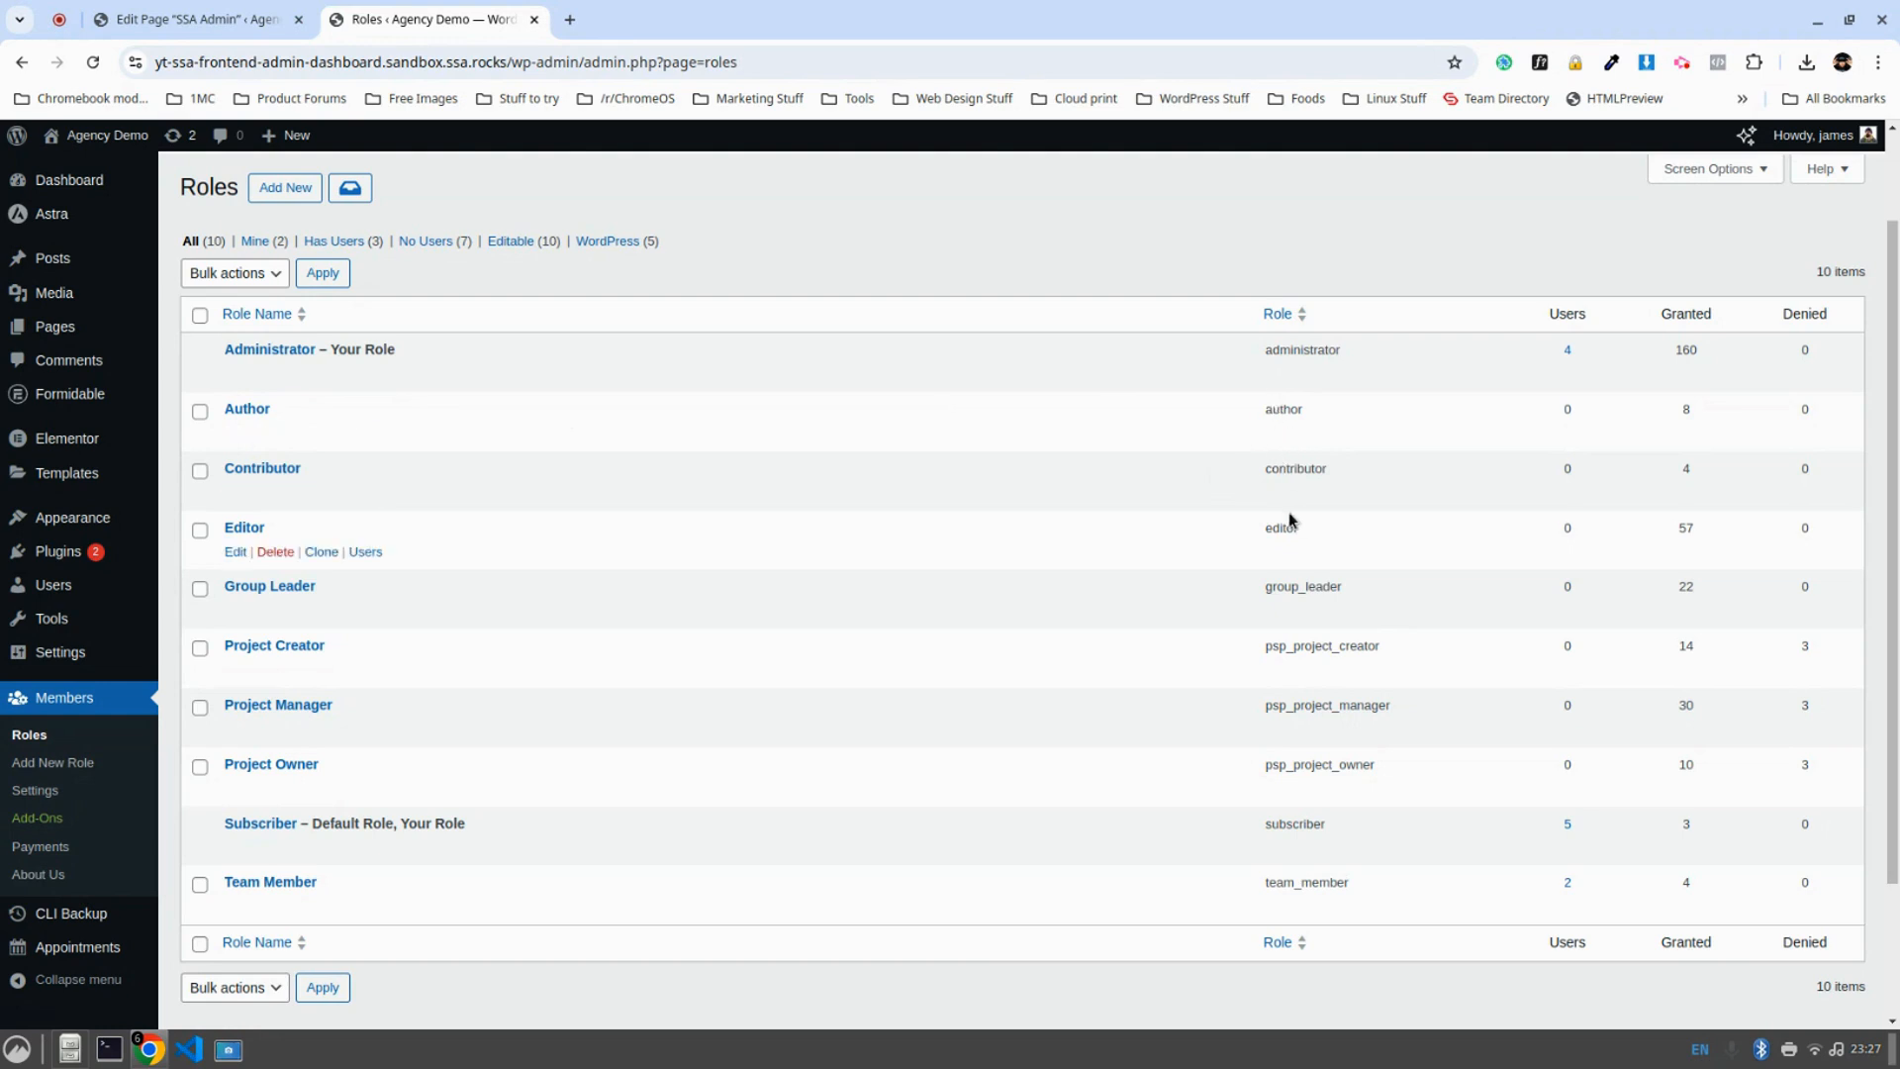
{"action": "left_click_drag", "start_coordinate": [1313, 825], "coordinate": [842, 598]}
{"action": "scroll", "coordinate": [1130, 846], "scroll_direction": "down", "scroll_amount": 2}
{"action": "left_click_drag", "start_coordinate": [1357, 758], "coordinate": [1283, 763]}
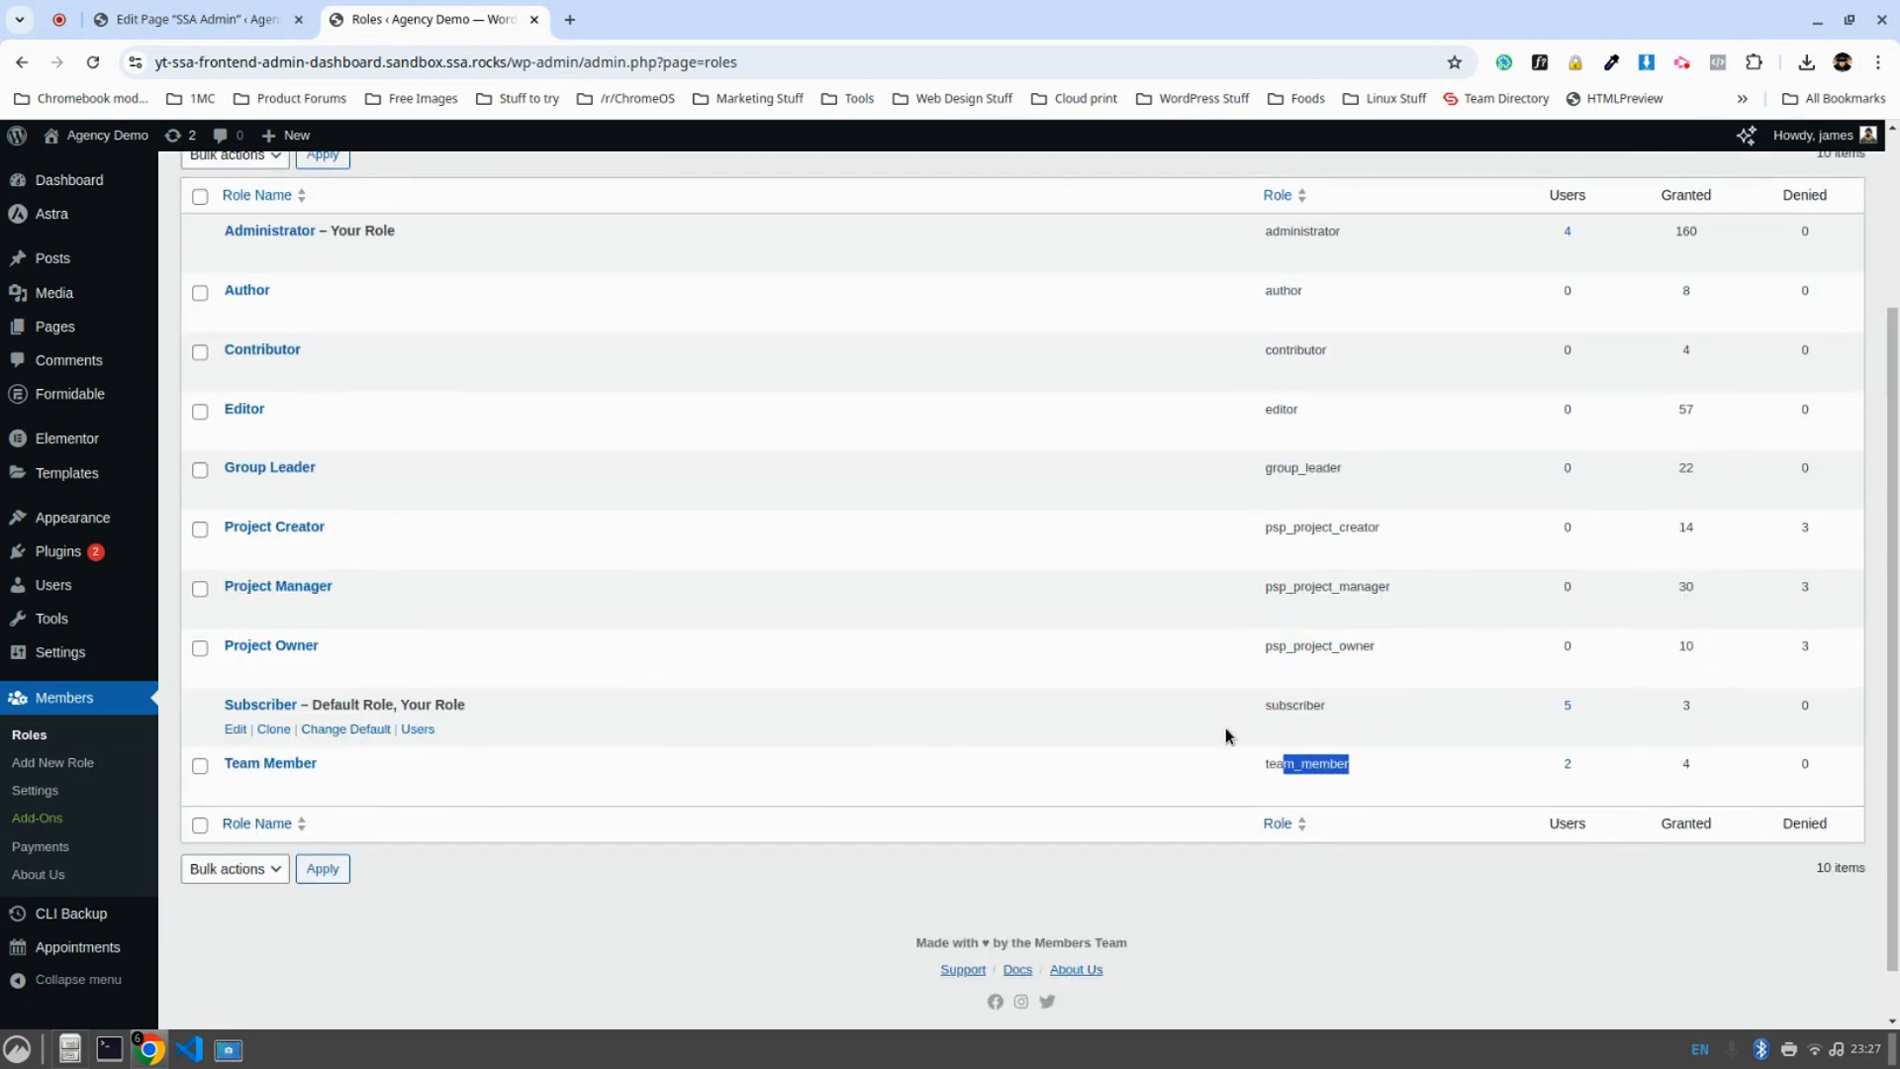
{"action": "left_click", "coordinate": [1275, 763]}
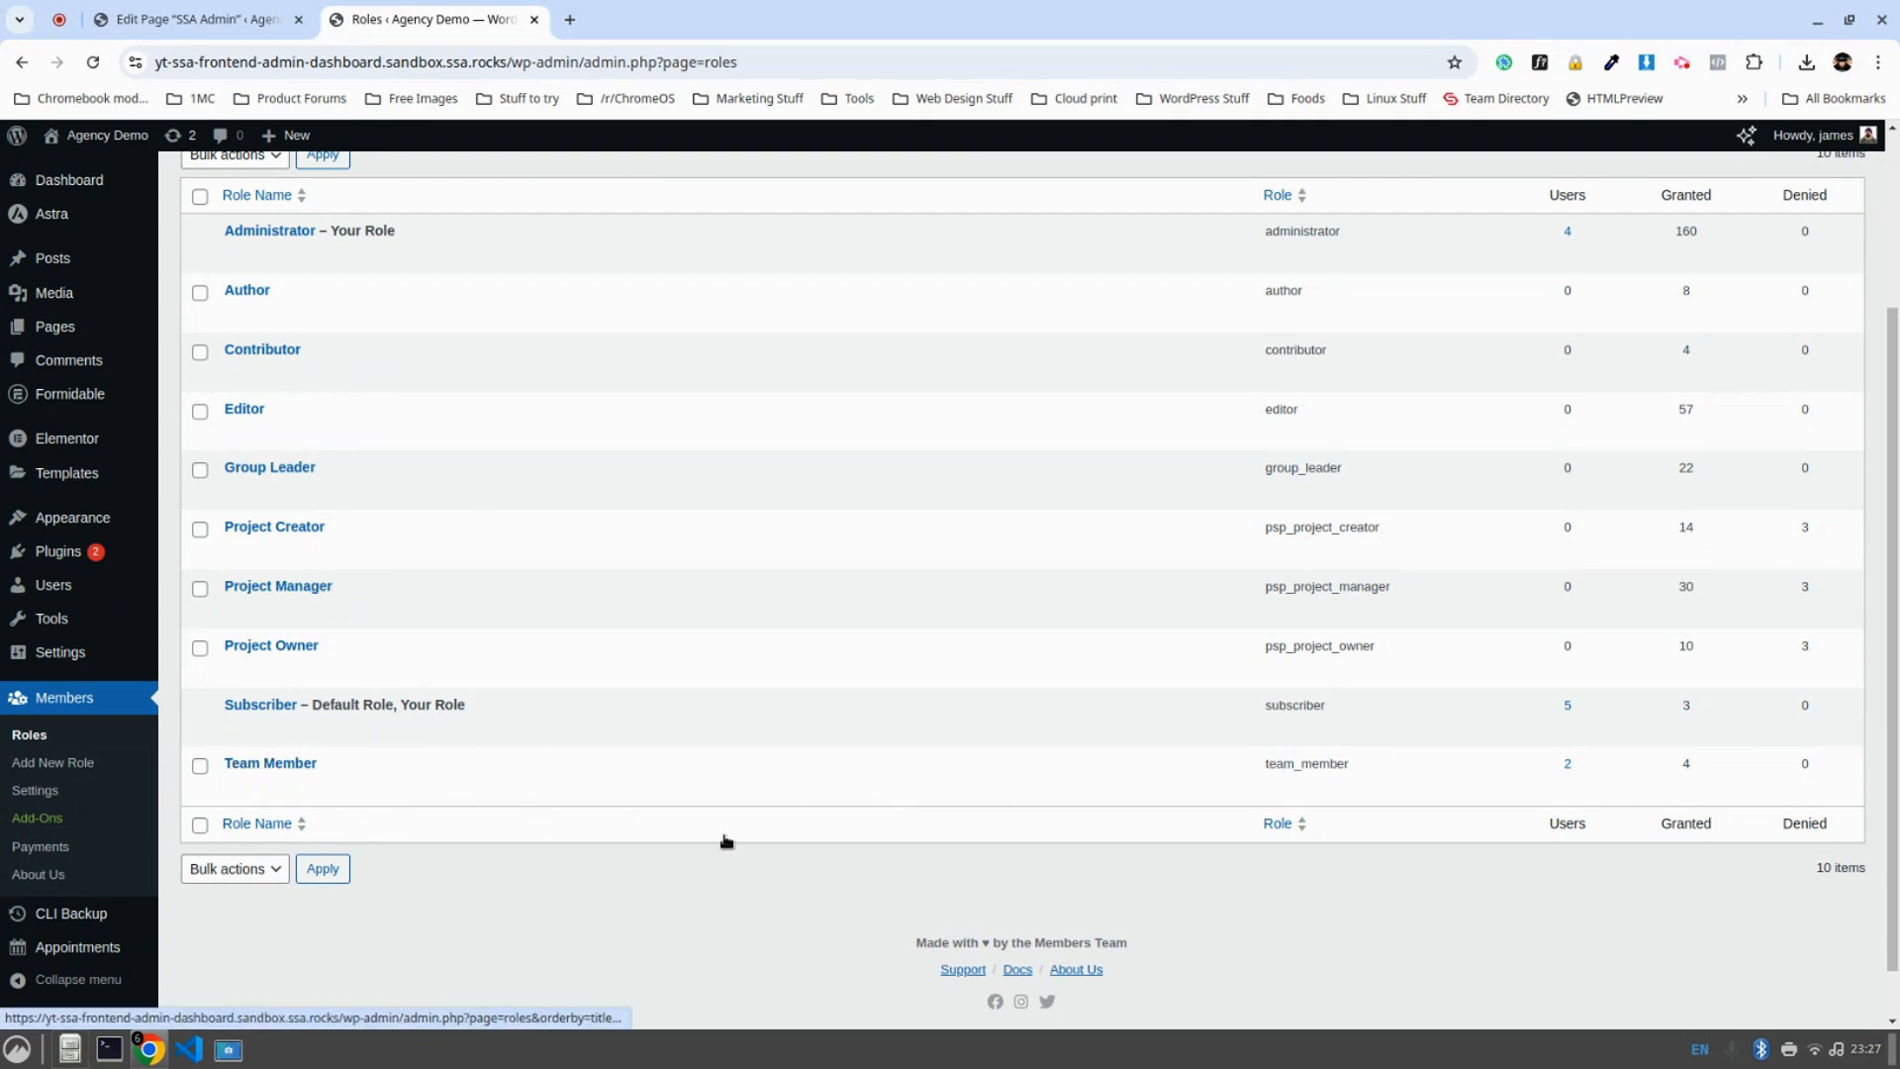
Revoke the Manage Others' (Staff) Appointments capability from the Team Member role and update the role.
{"action": "left_click", "coordinate": [280, 764]}
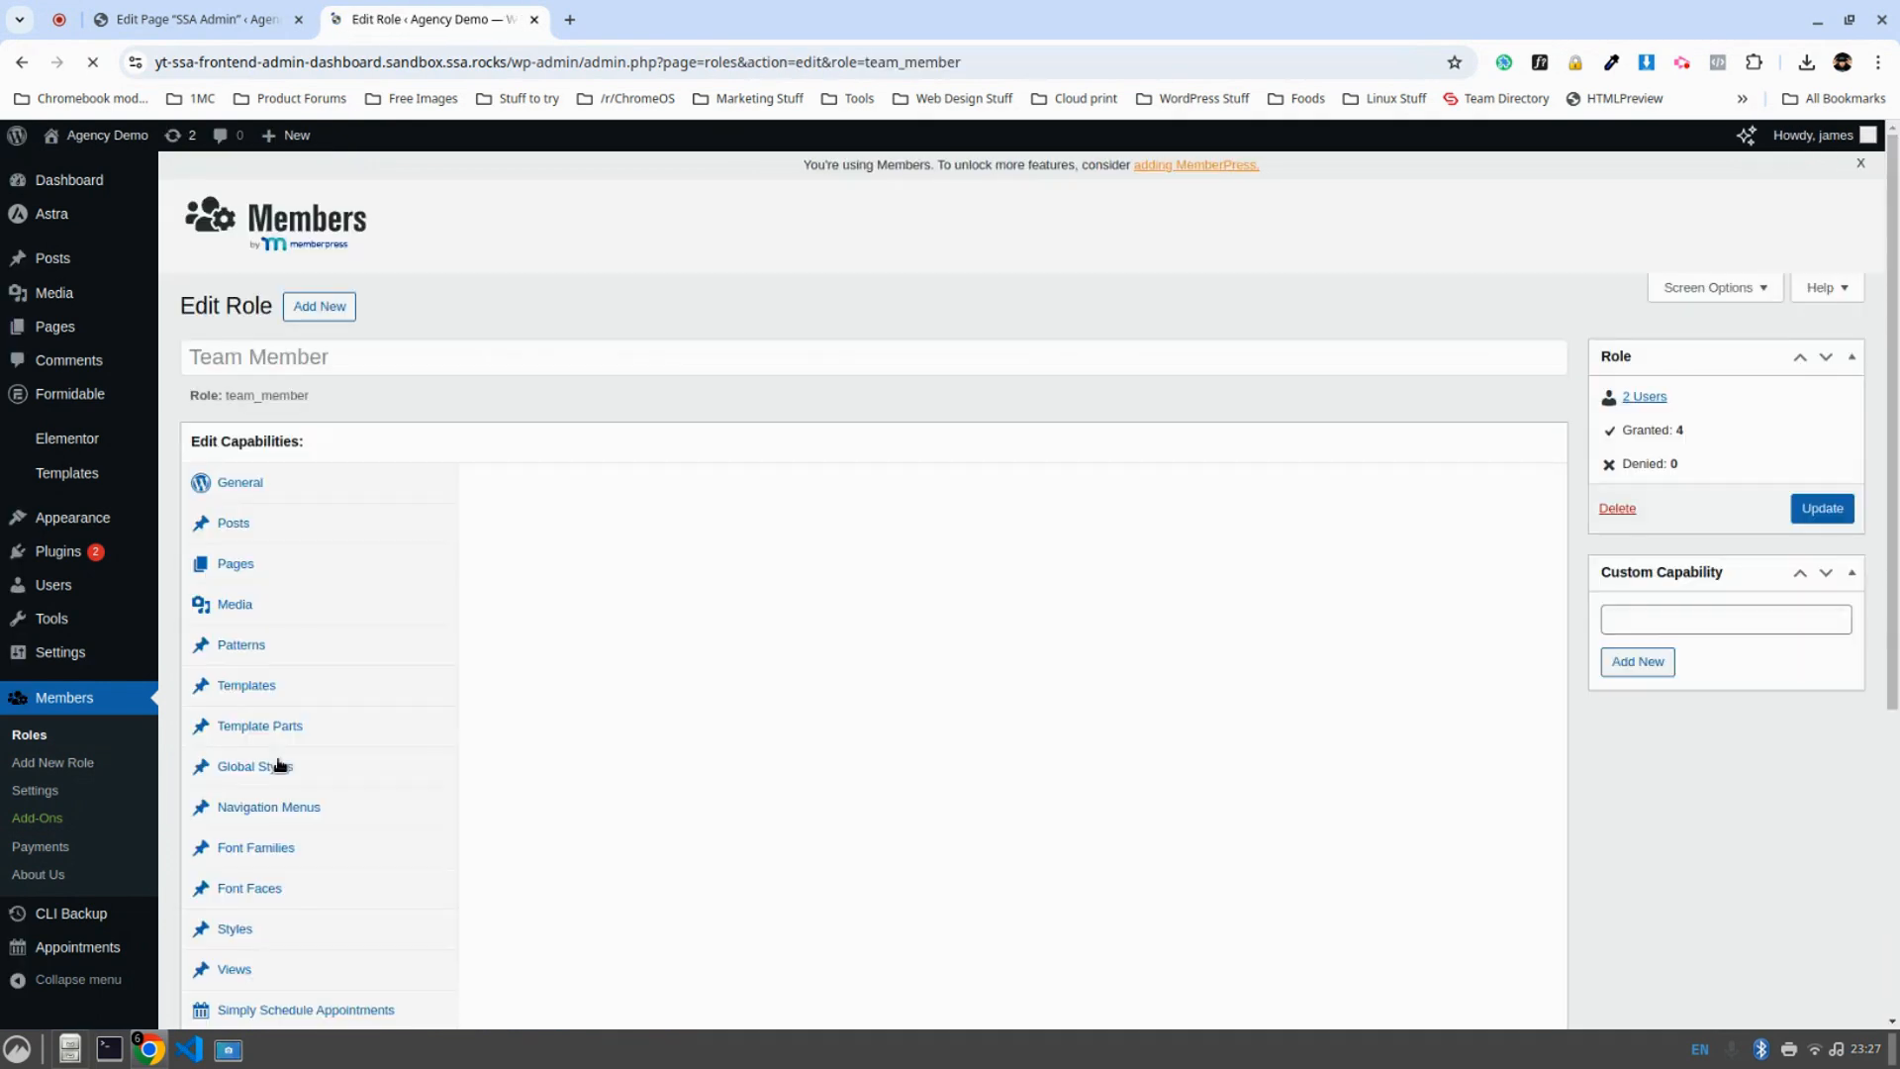
{"action": "left_click", "coordinate": [267, 489]}
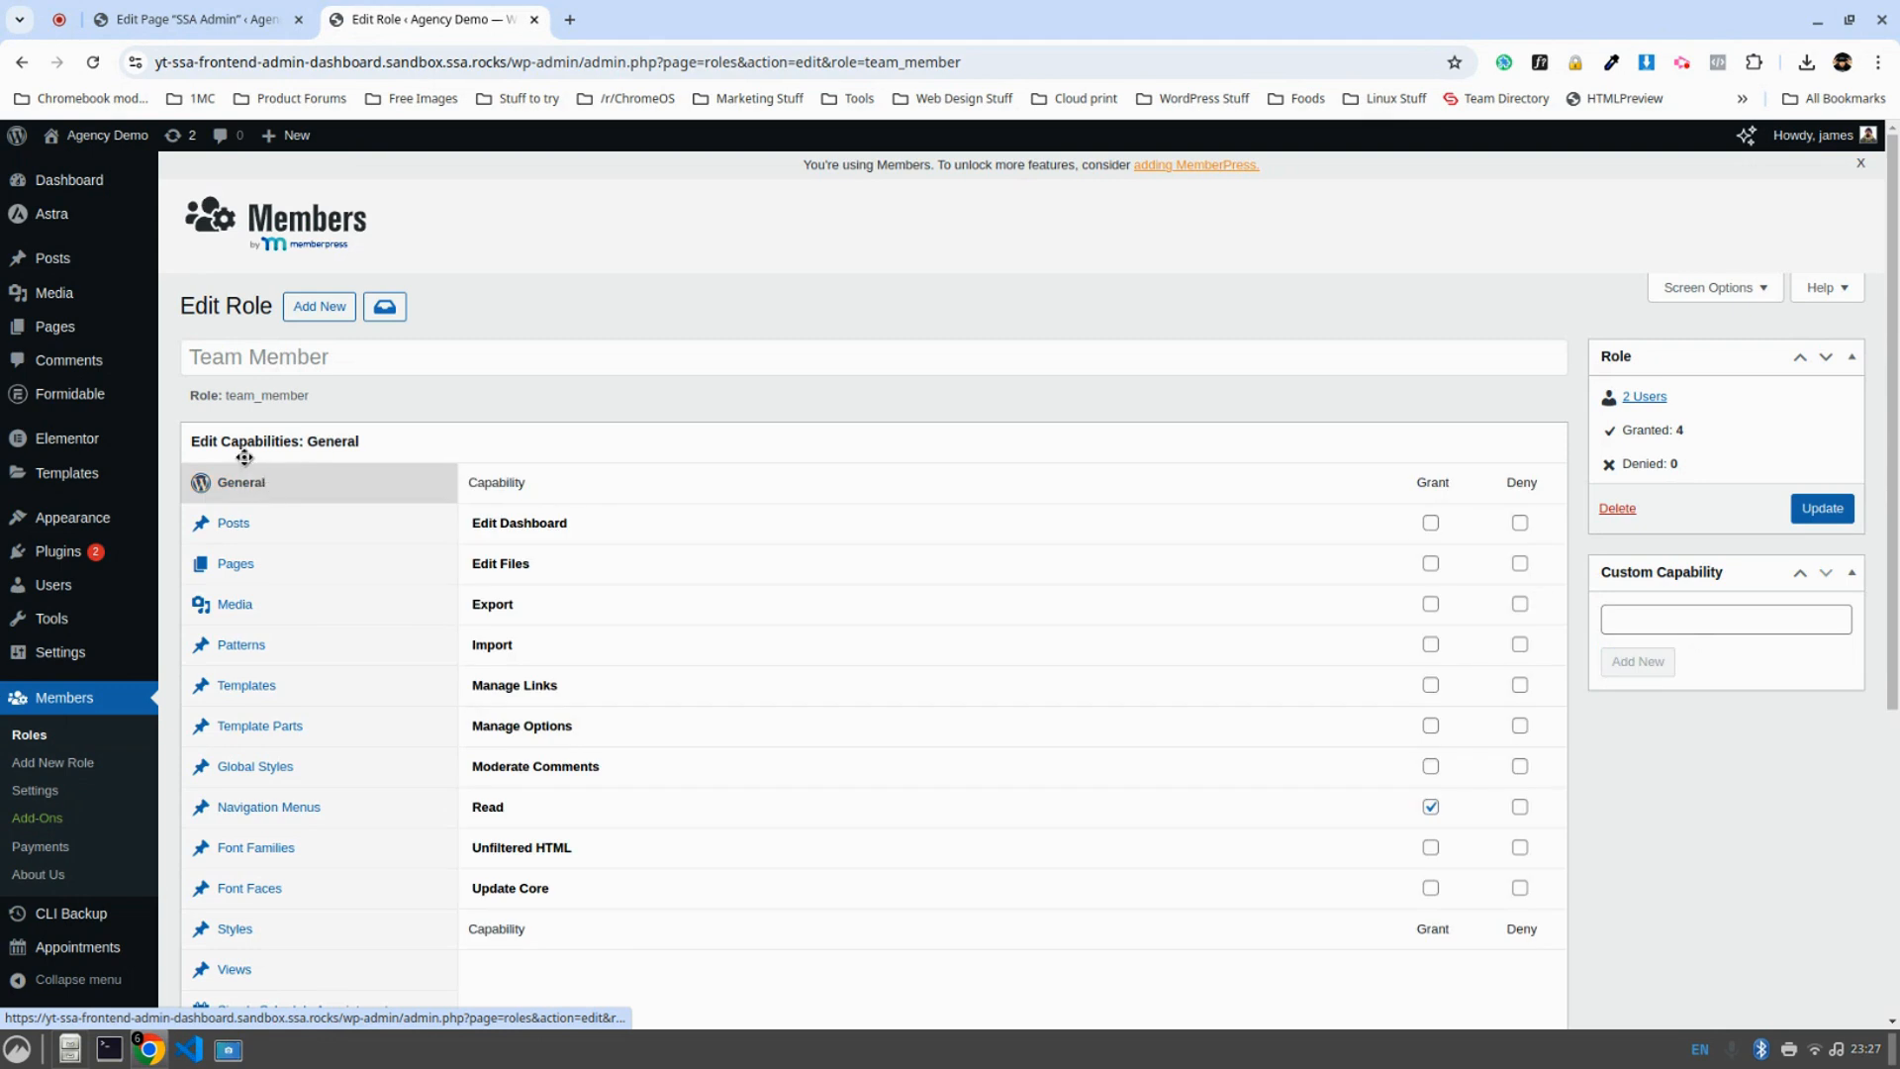
{"action": "scroll", "coordinate": [239, 645], "scroll_direction": "down", "scroll_amount": 1}
{"action": "scroll", "coordinate": [239, 645], "scroll_direction": "down", "scroll_amount": 2}
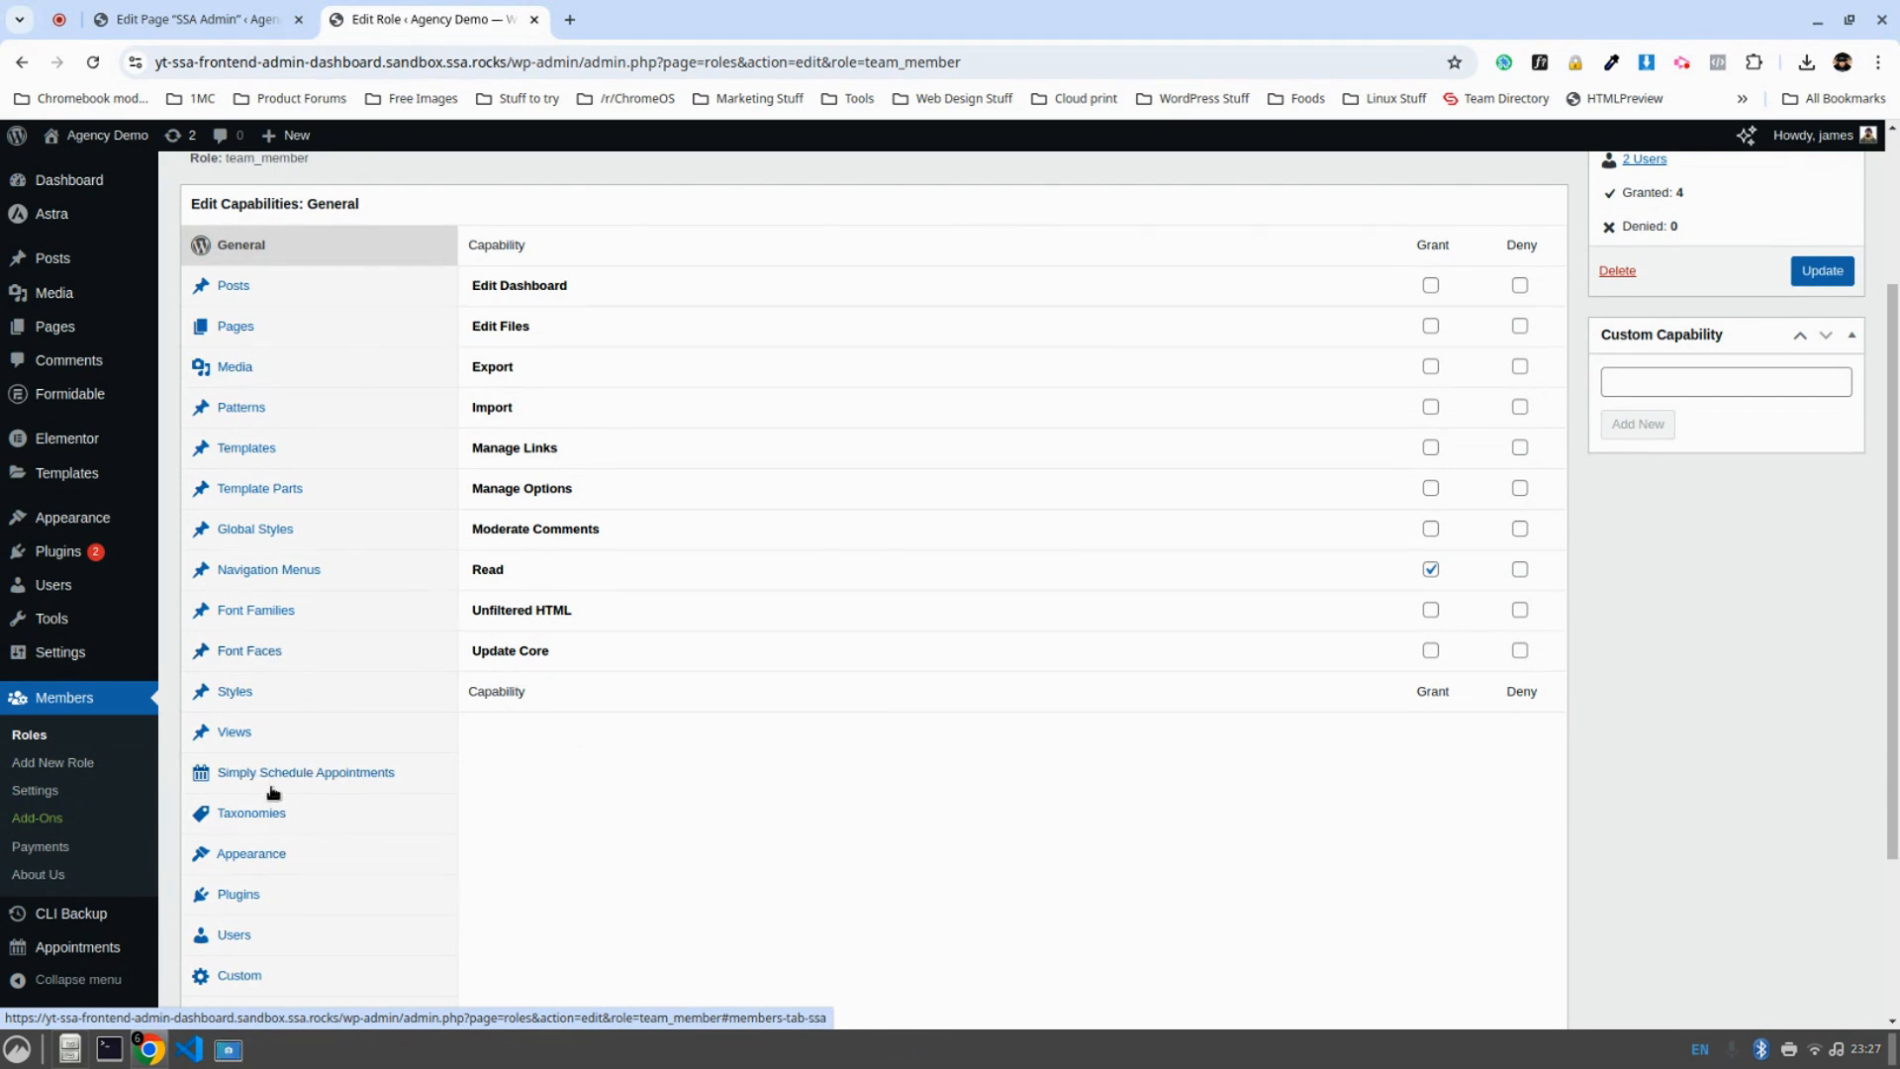
{"action": "left_click", "coordinate": [242, 775]}
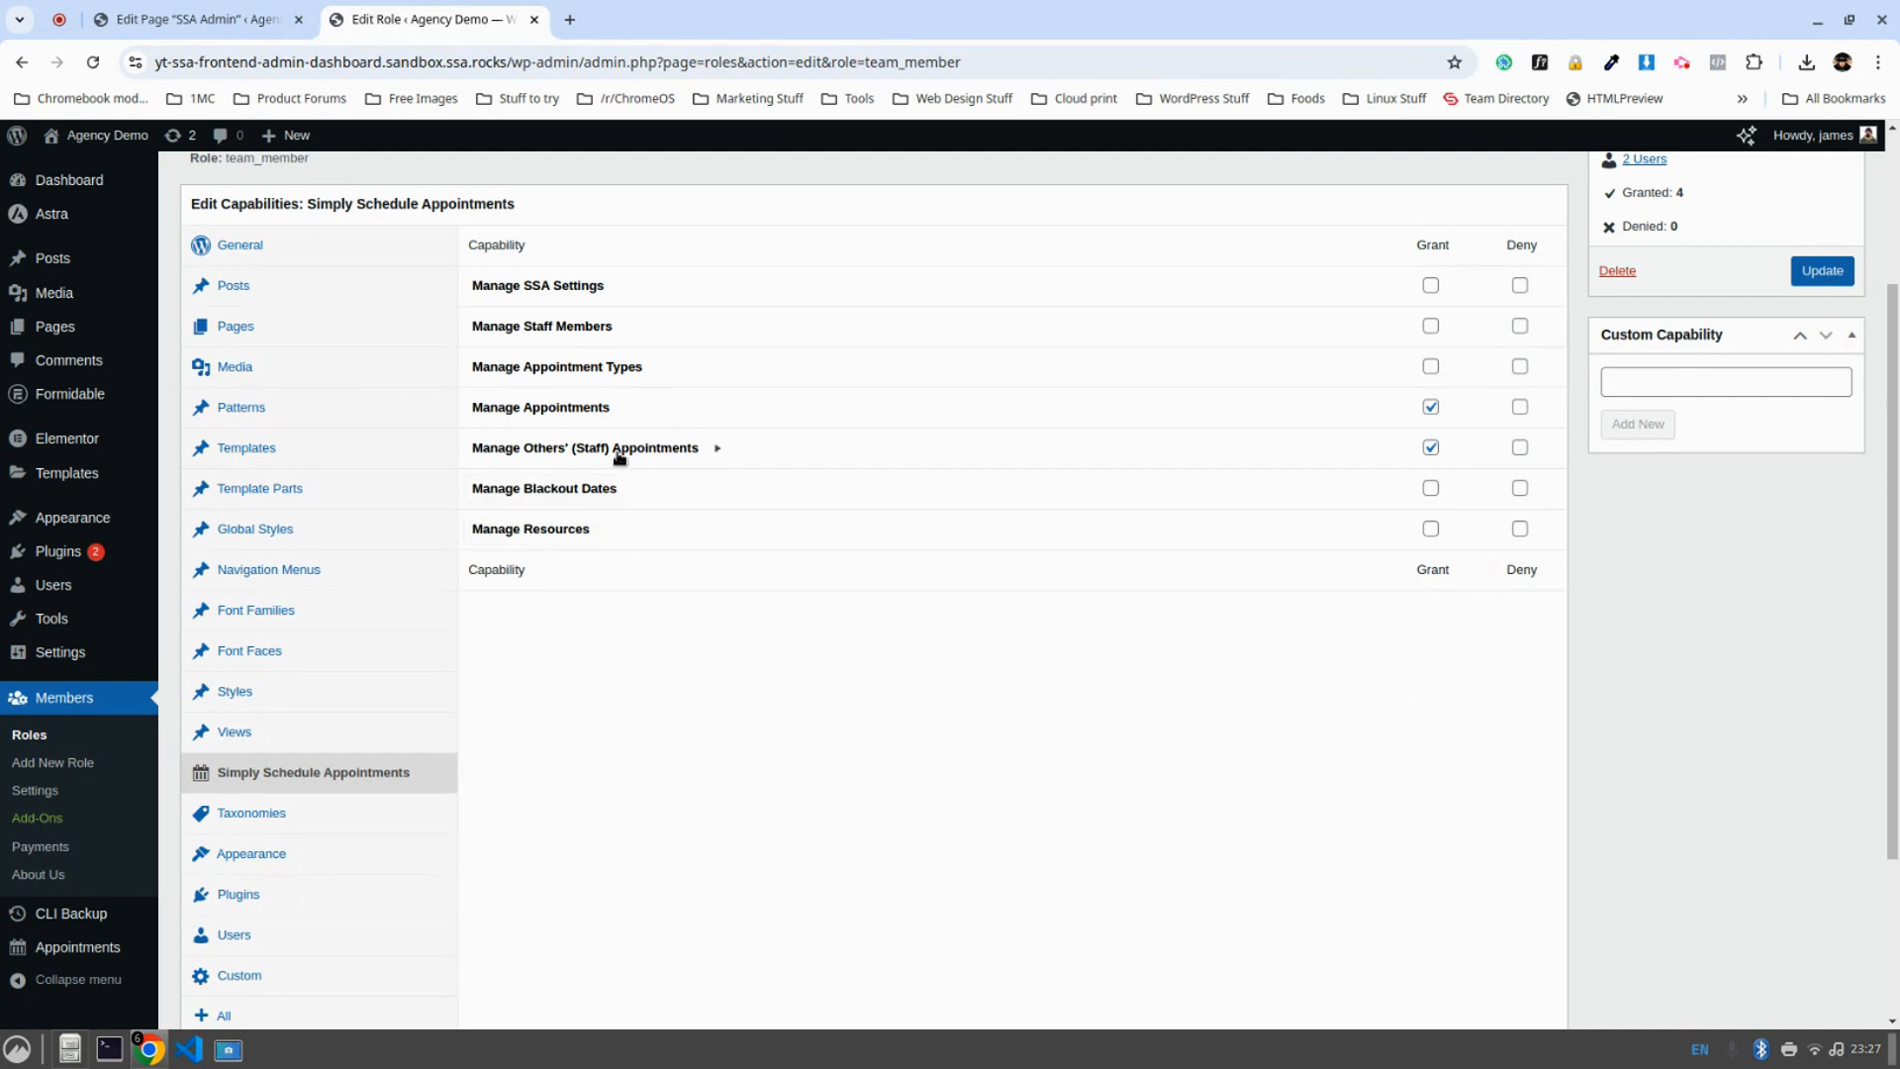
{"action": "left_click", "coordinate": [1431, 450]}
{"action": "left_click", "coordinate": [1831, 272]}
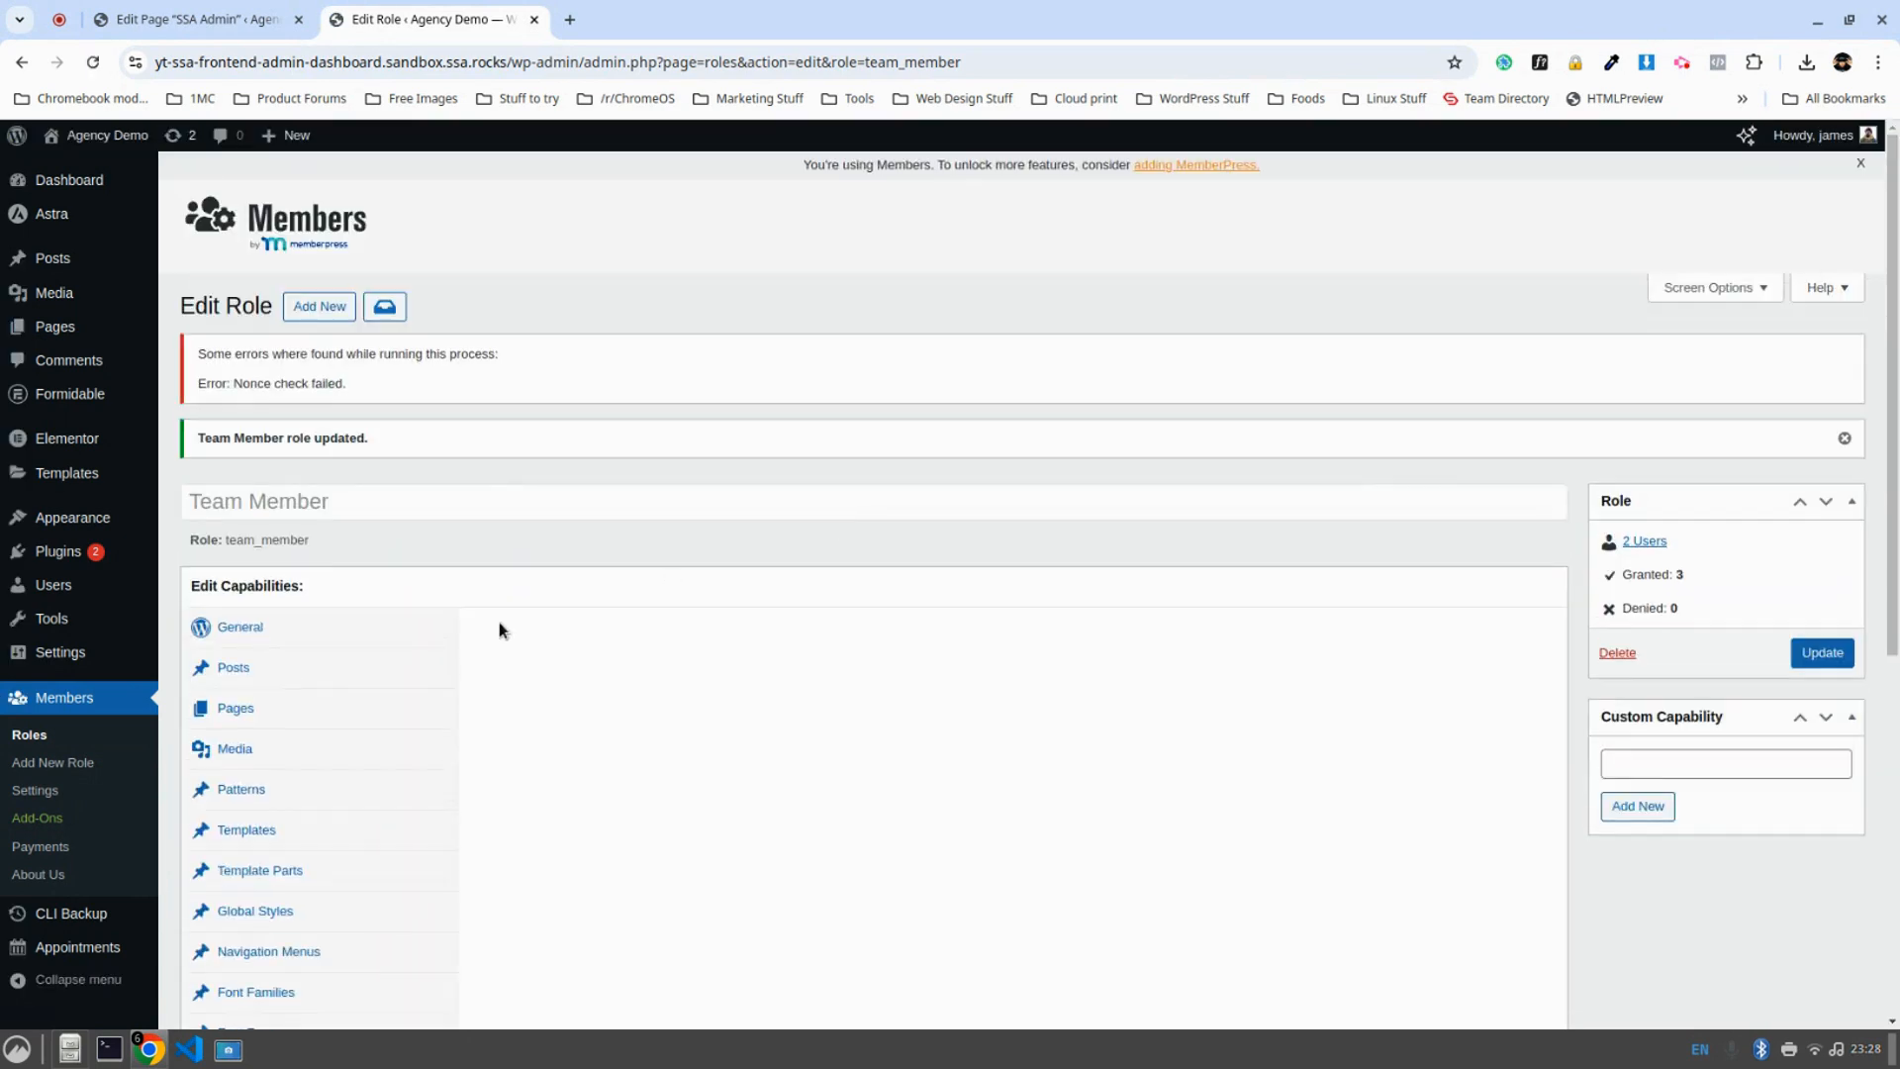
Review the site's user list to see which accounts hold the Team Member role.
{"action": "left_click", "coordinate": [54, 591]}
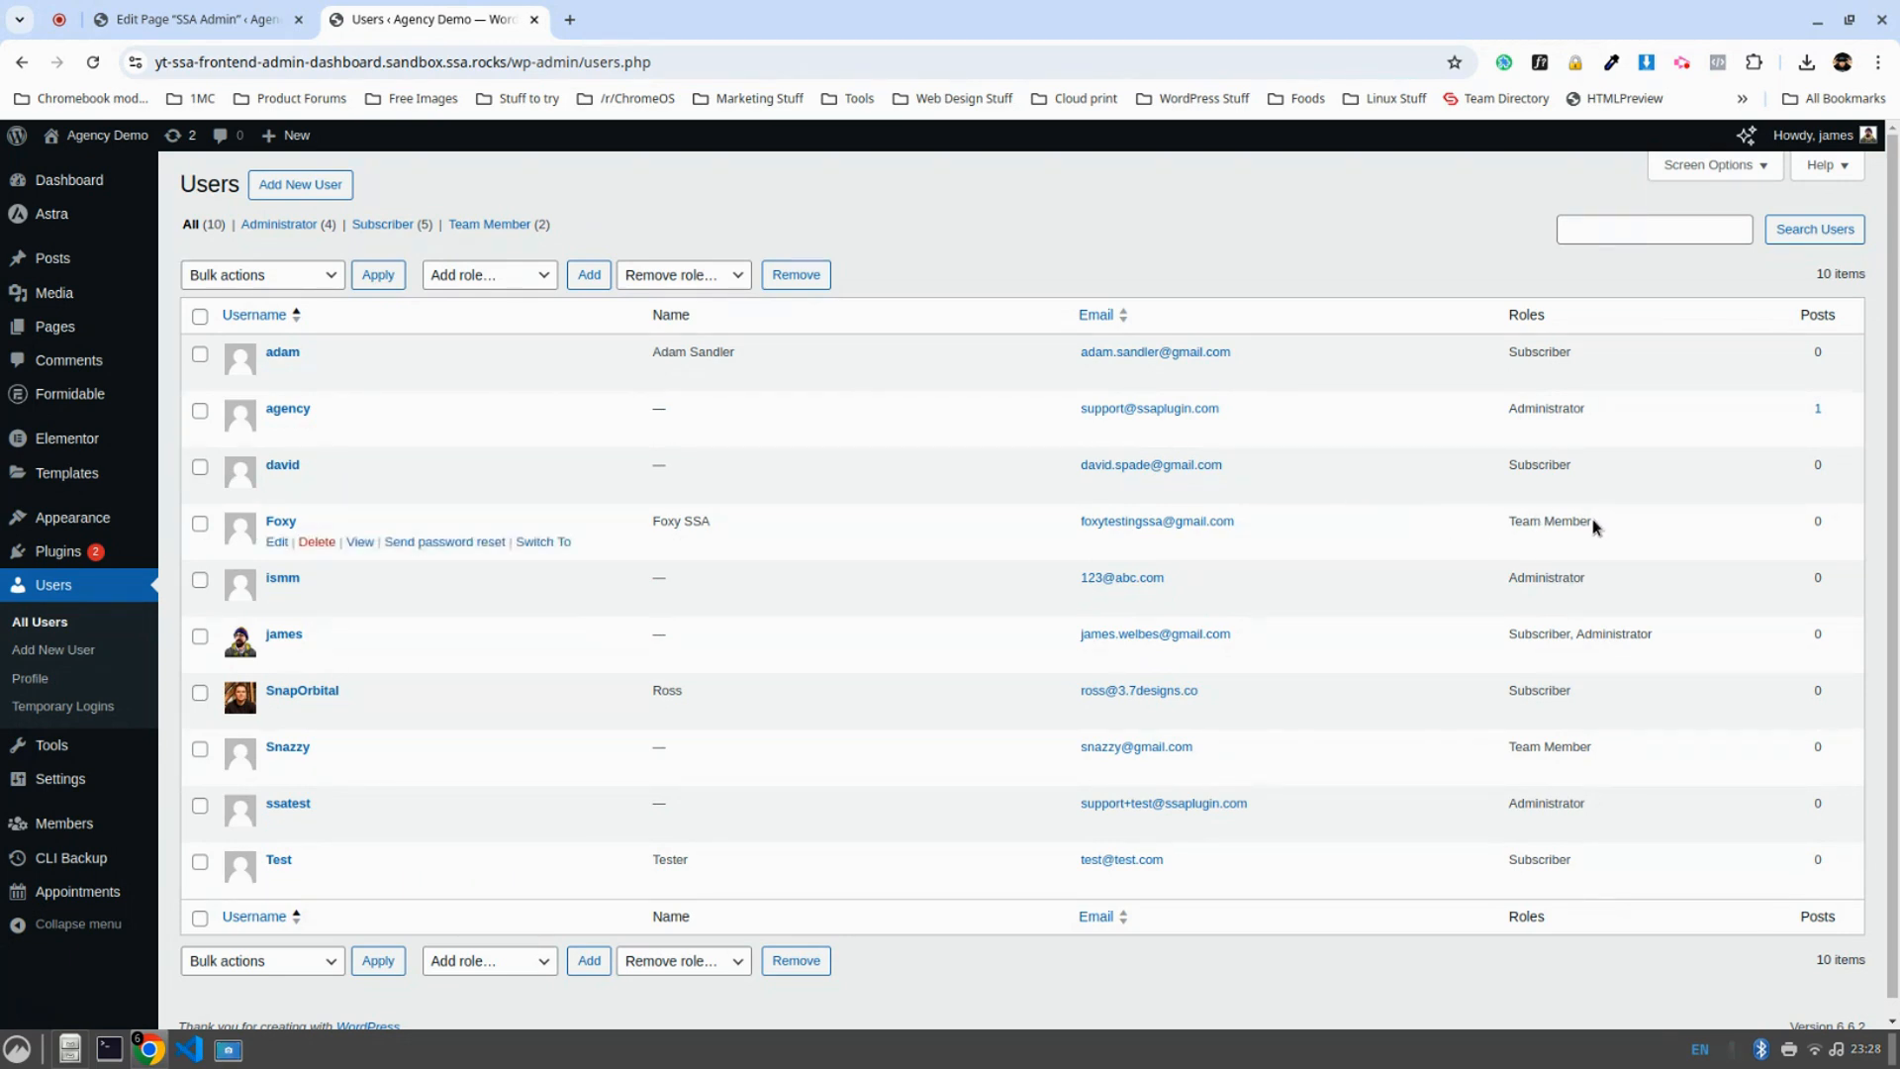
{"action": "left_click_drag", "start_coordinate": [1596, 520], "coordinate": [1517, 523]}
{"action": "left_click_drag", "start_coordinate": [1599, 745], "coordinate": [1517, 748]}
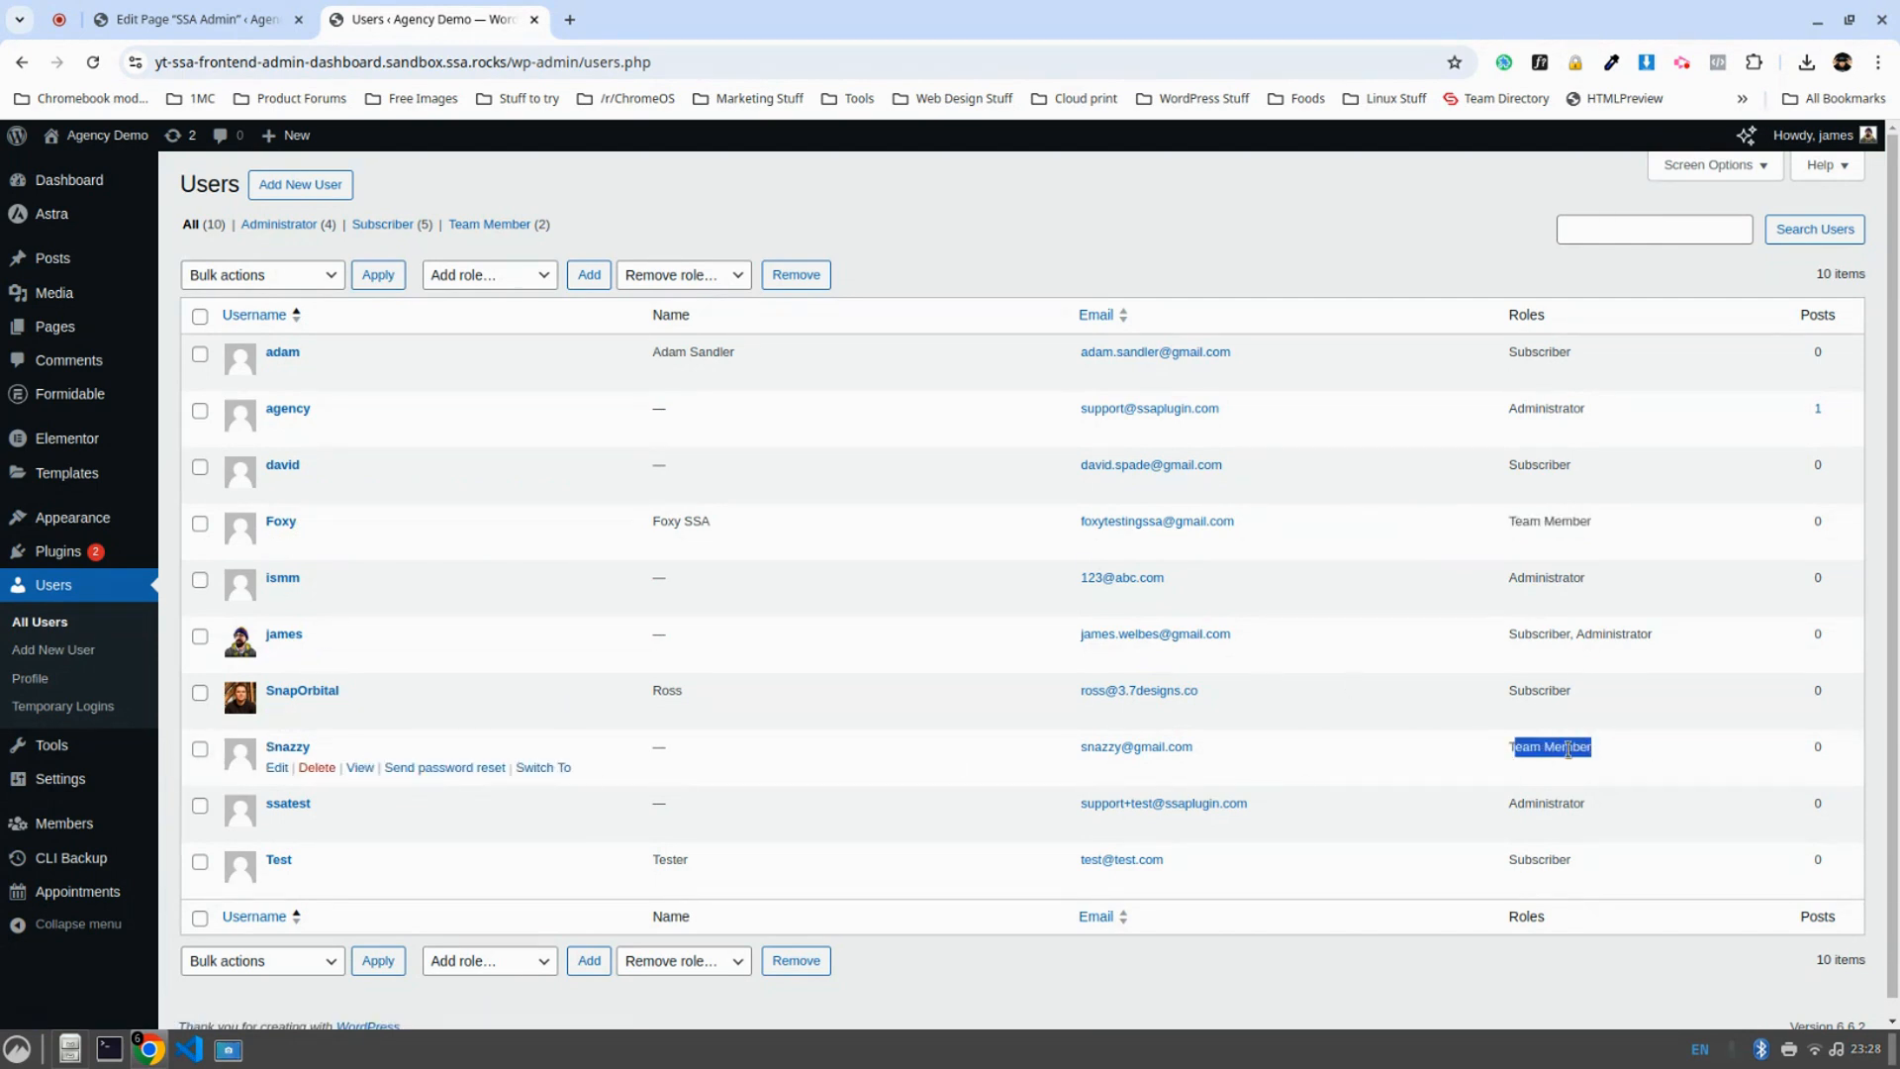
{"action": "left_click", "coordinate": [1529, 764]}
{"action": "left_click_drag", "start_coordinate": [1506, 315], "coordinate": [1544, 319]}
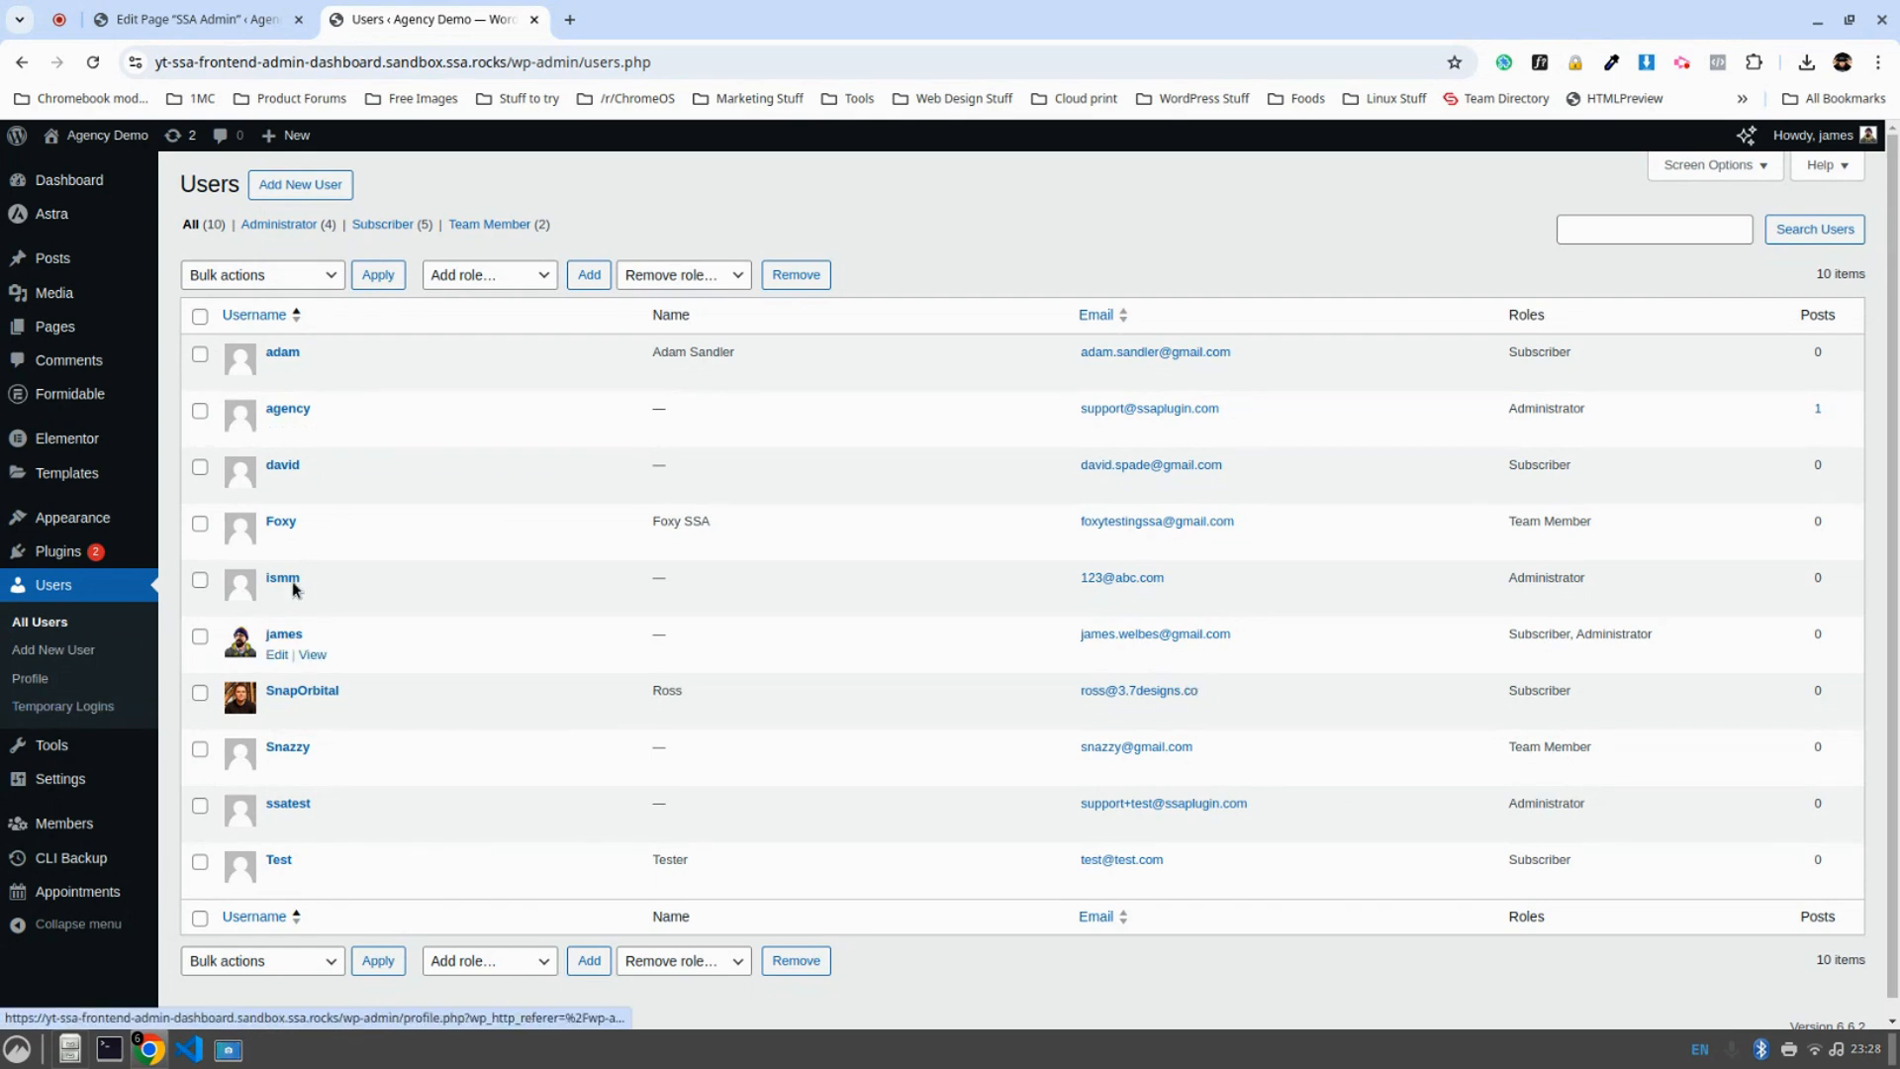
Try the Team Member role option under User Roles on a Subscriber user's profile without saving.
{"action": "mouse_move", "coordinate": [282, 537]}
{"action": "left_click", "coordinate": [288, 465]}
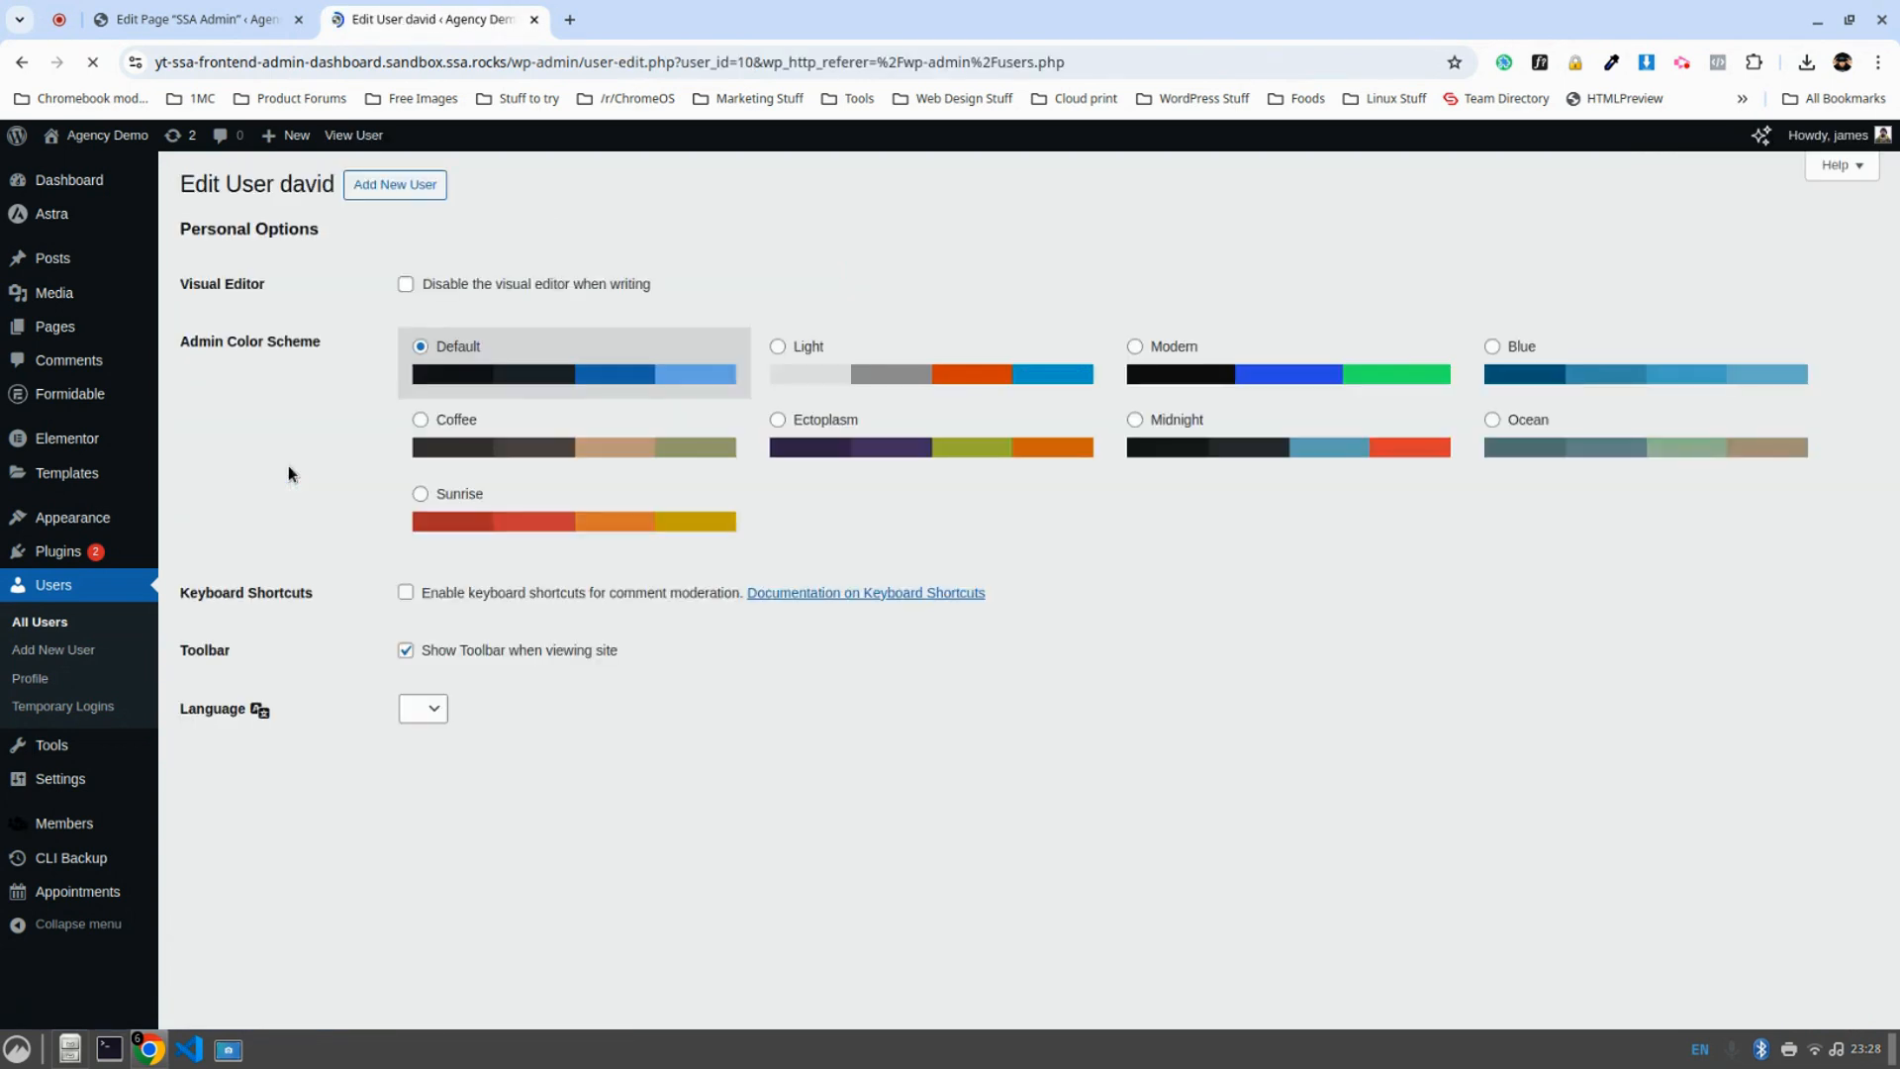
{"action": "scroll", "coordinate": [516, 641], "scroll_direction": "down", "scroll_amount": 12}
{"action": "scroll", "coordinate": [515, 650], "scroll_direction": "down", "scroll_amount": 4}
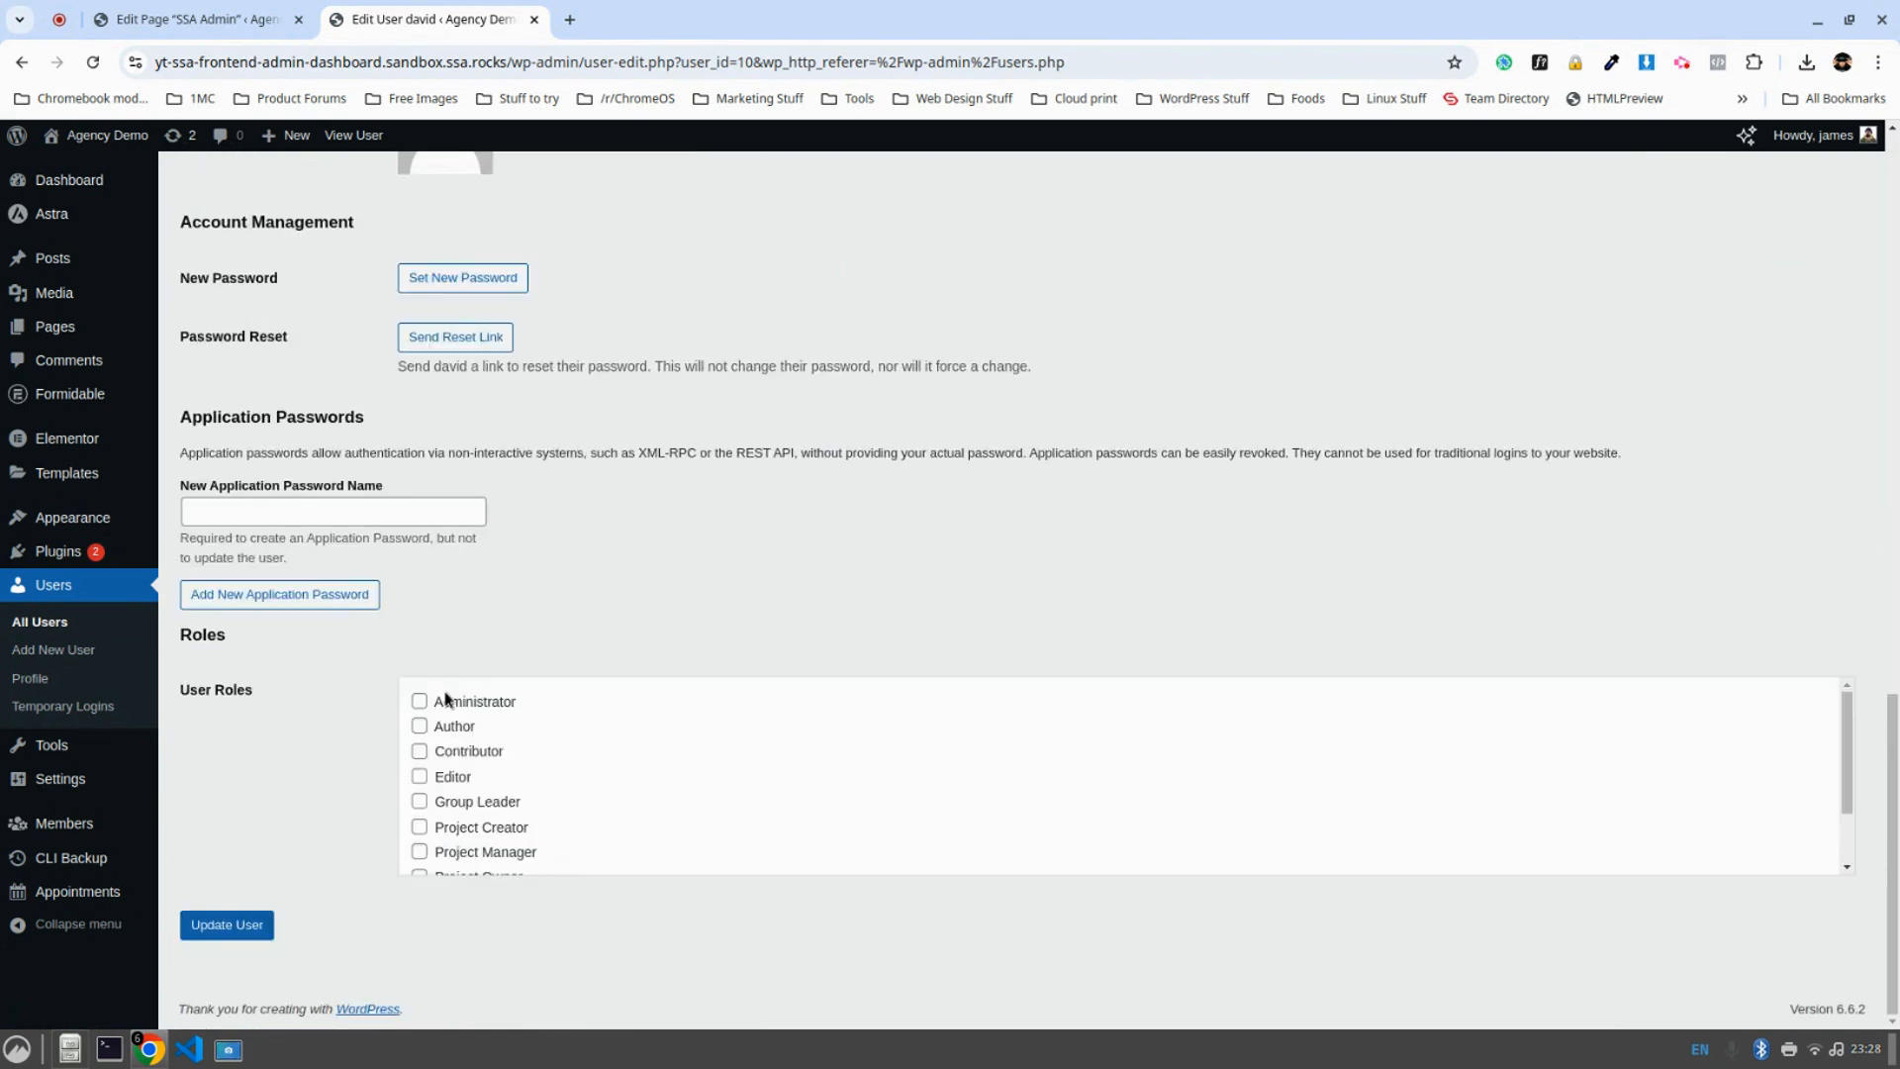
{"action": "scroll", "coordinate": [418, 812], "scroll_direction": "down", "scroll_amount": 1}
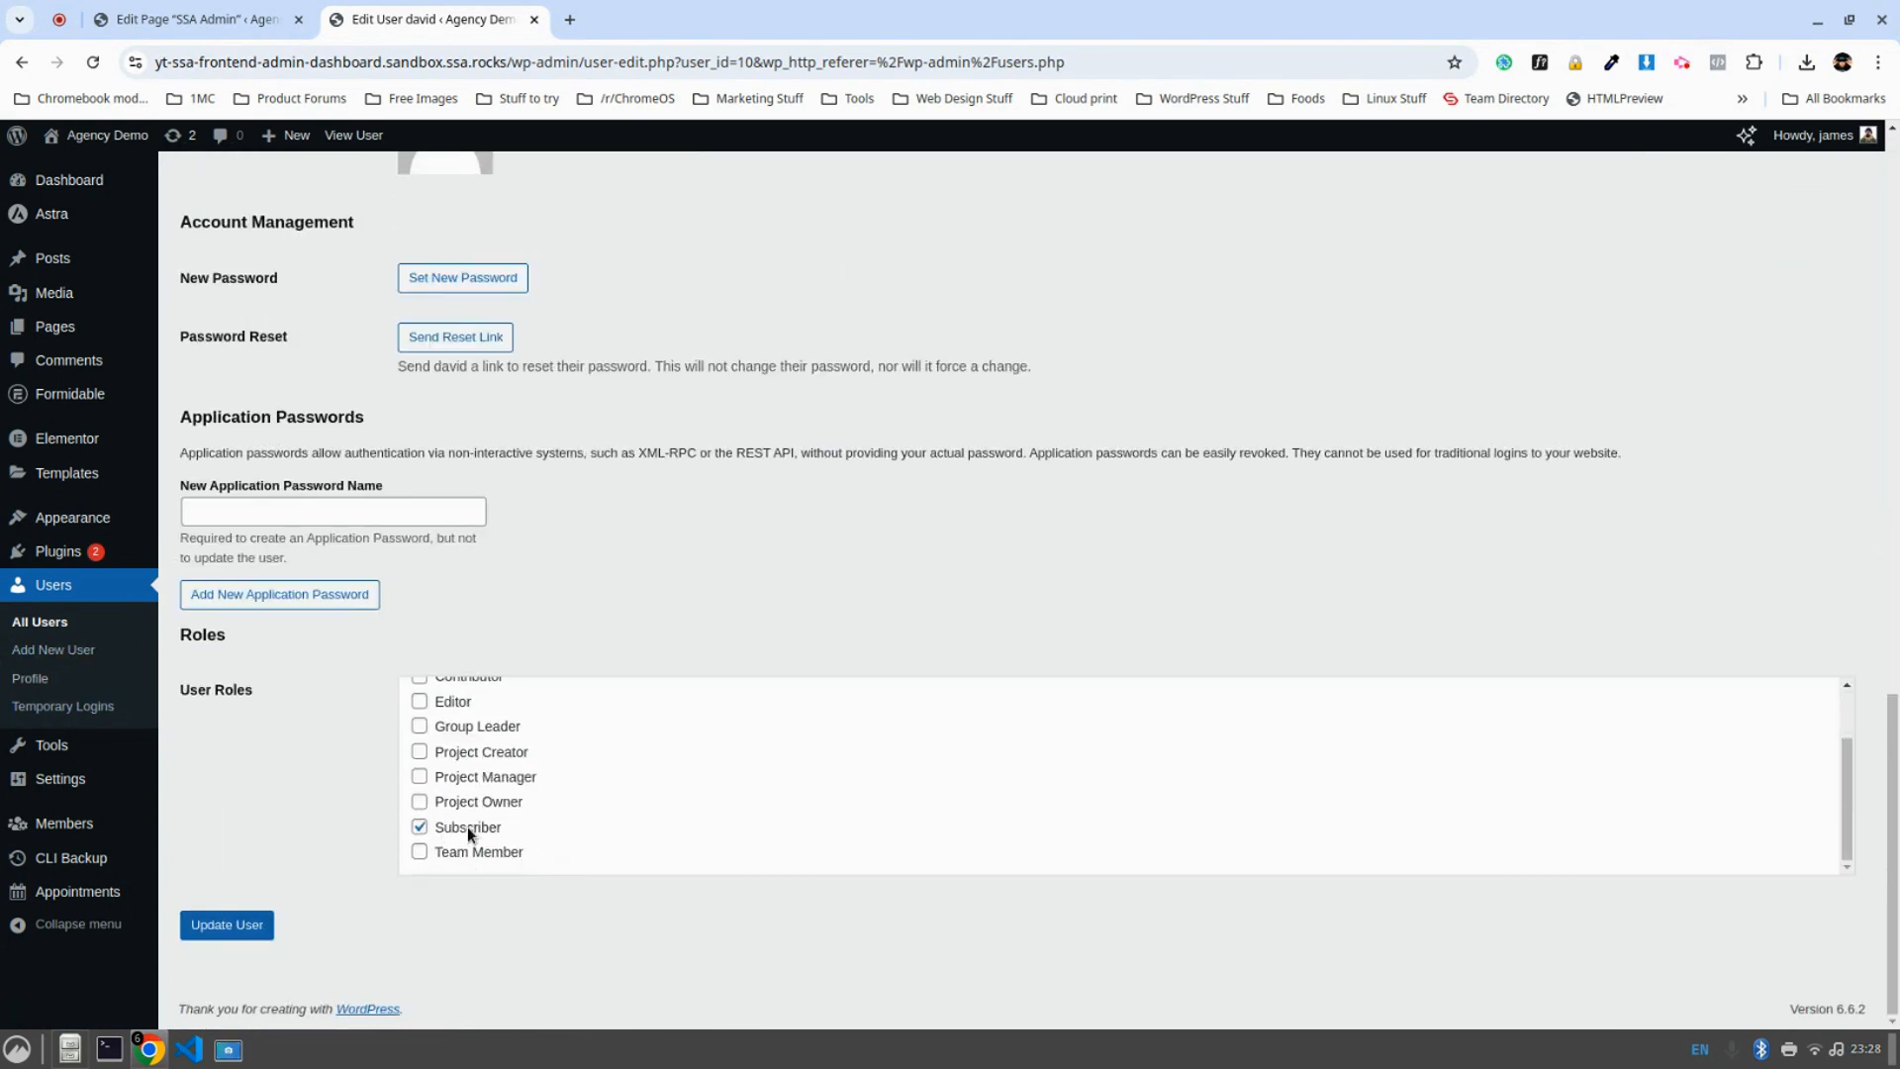
{"action": "left_click", "coordinate": [419, 852]}
{"action": "scroll", "coordinate": [624, 821], "scroll_direction": "up", "scroll_amount": 2}
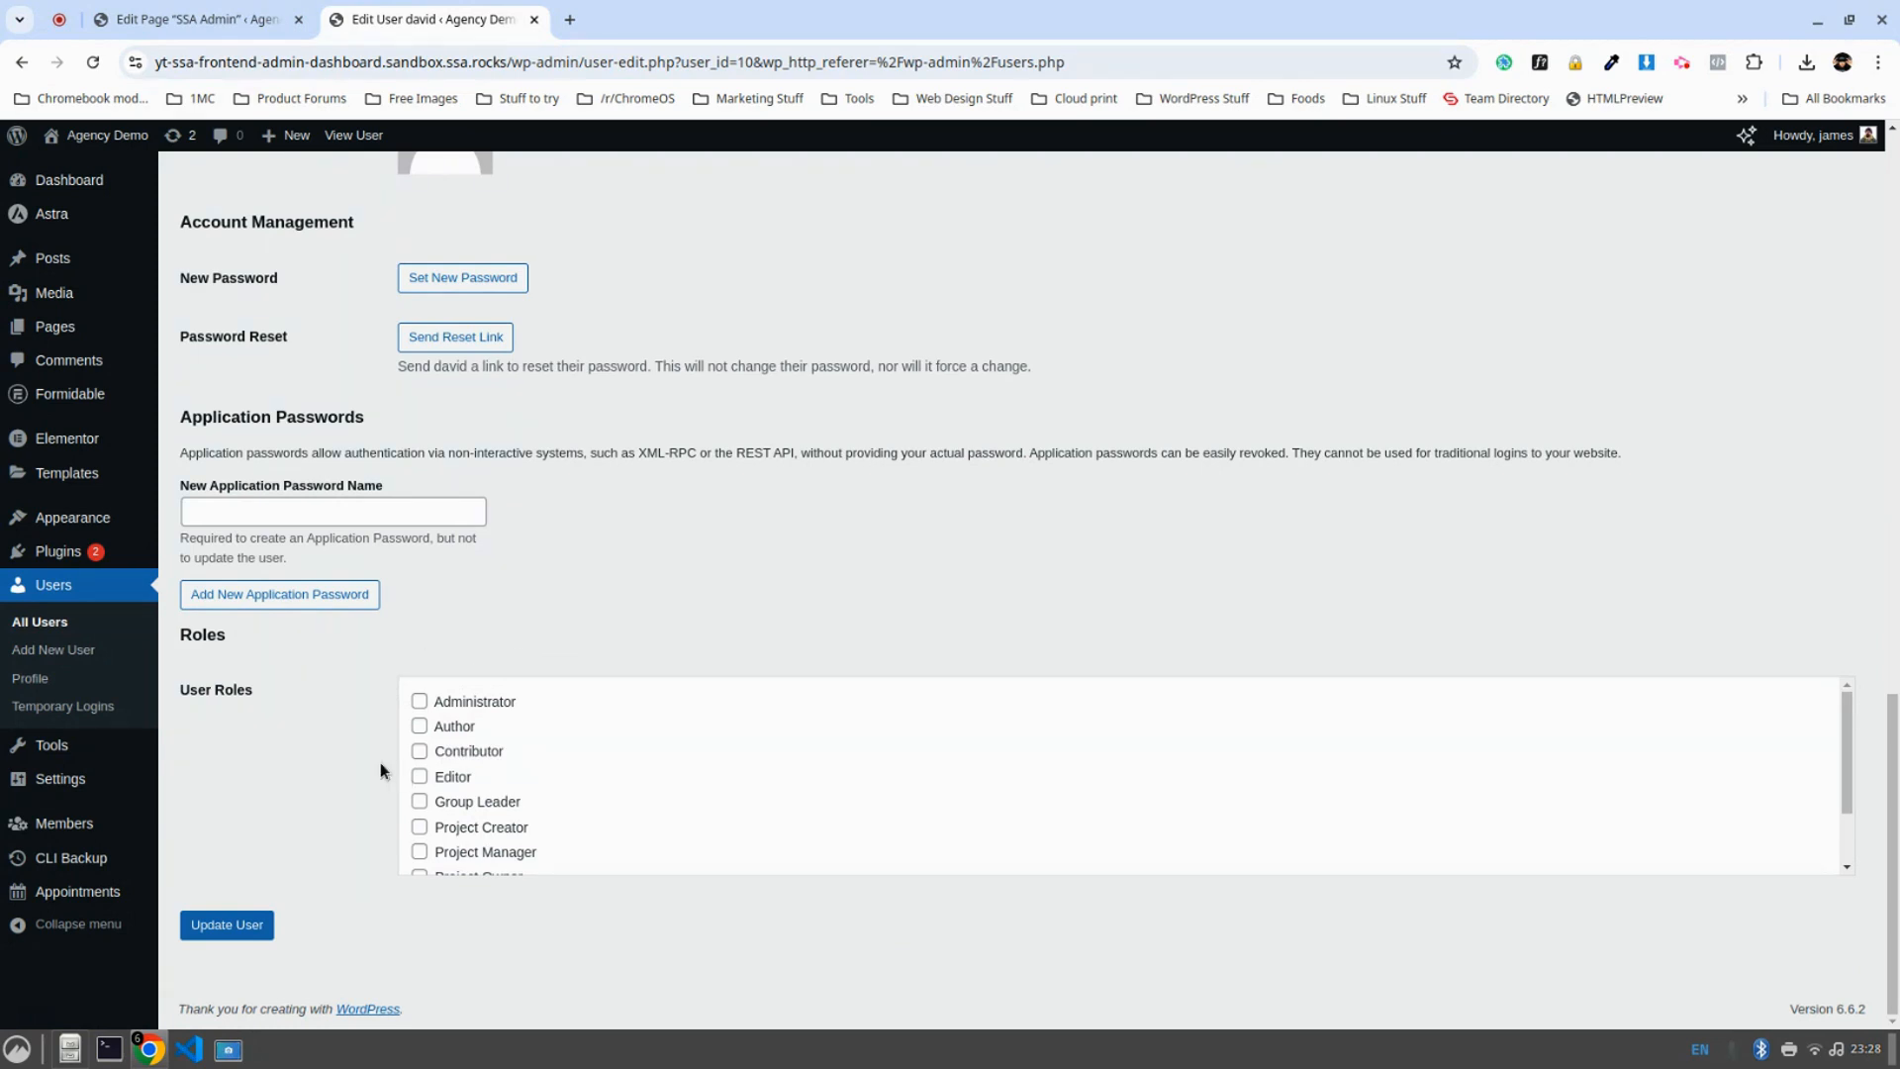
{"action": "scroll", "coordinate": [424, 831], "scroll_direction": "down", "scroll_amount": 2}
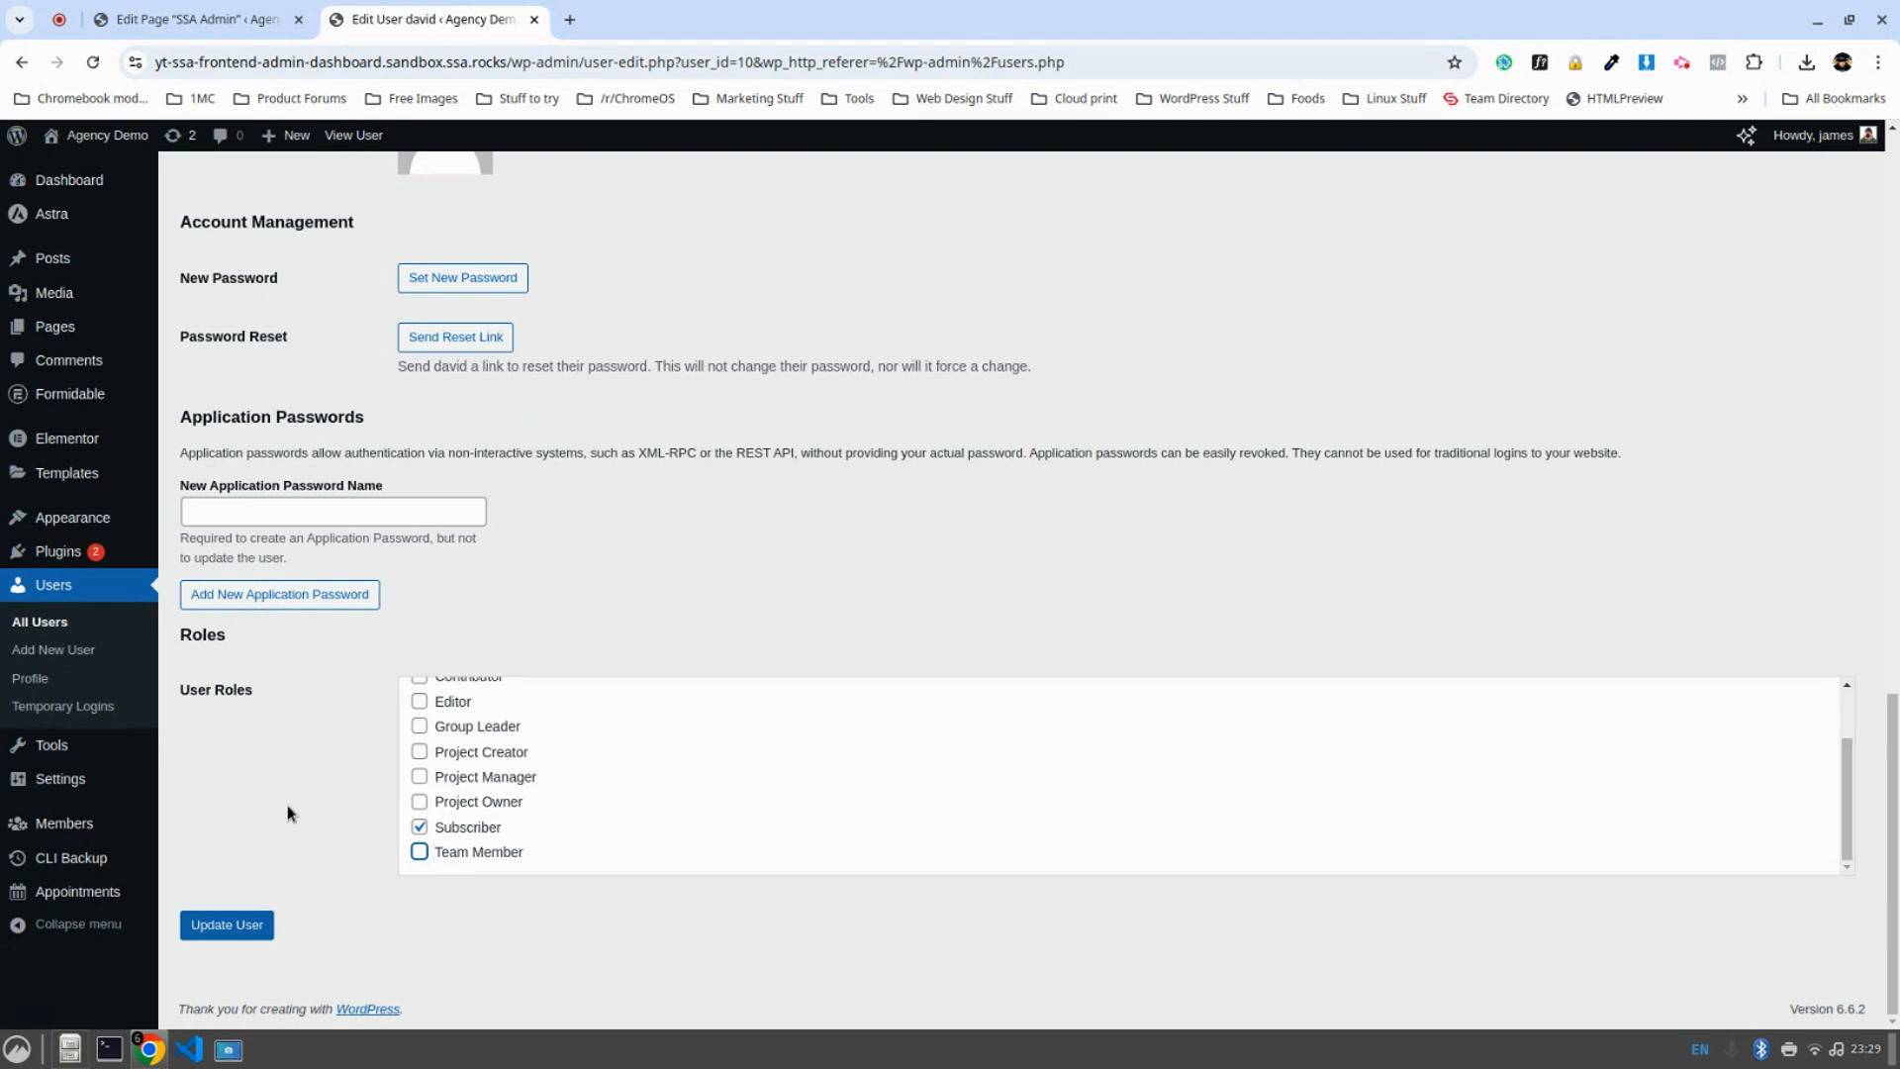
{"action": "scroll", "coordinate": [287, 805], "scroll_direction": "up", "scroll_amount": 6}
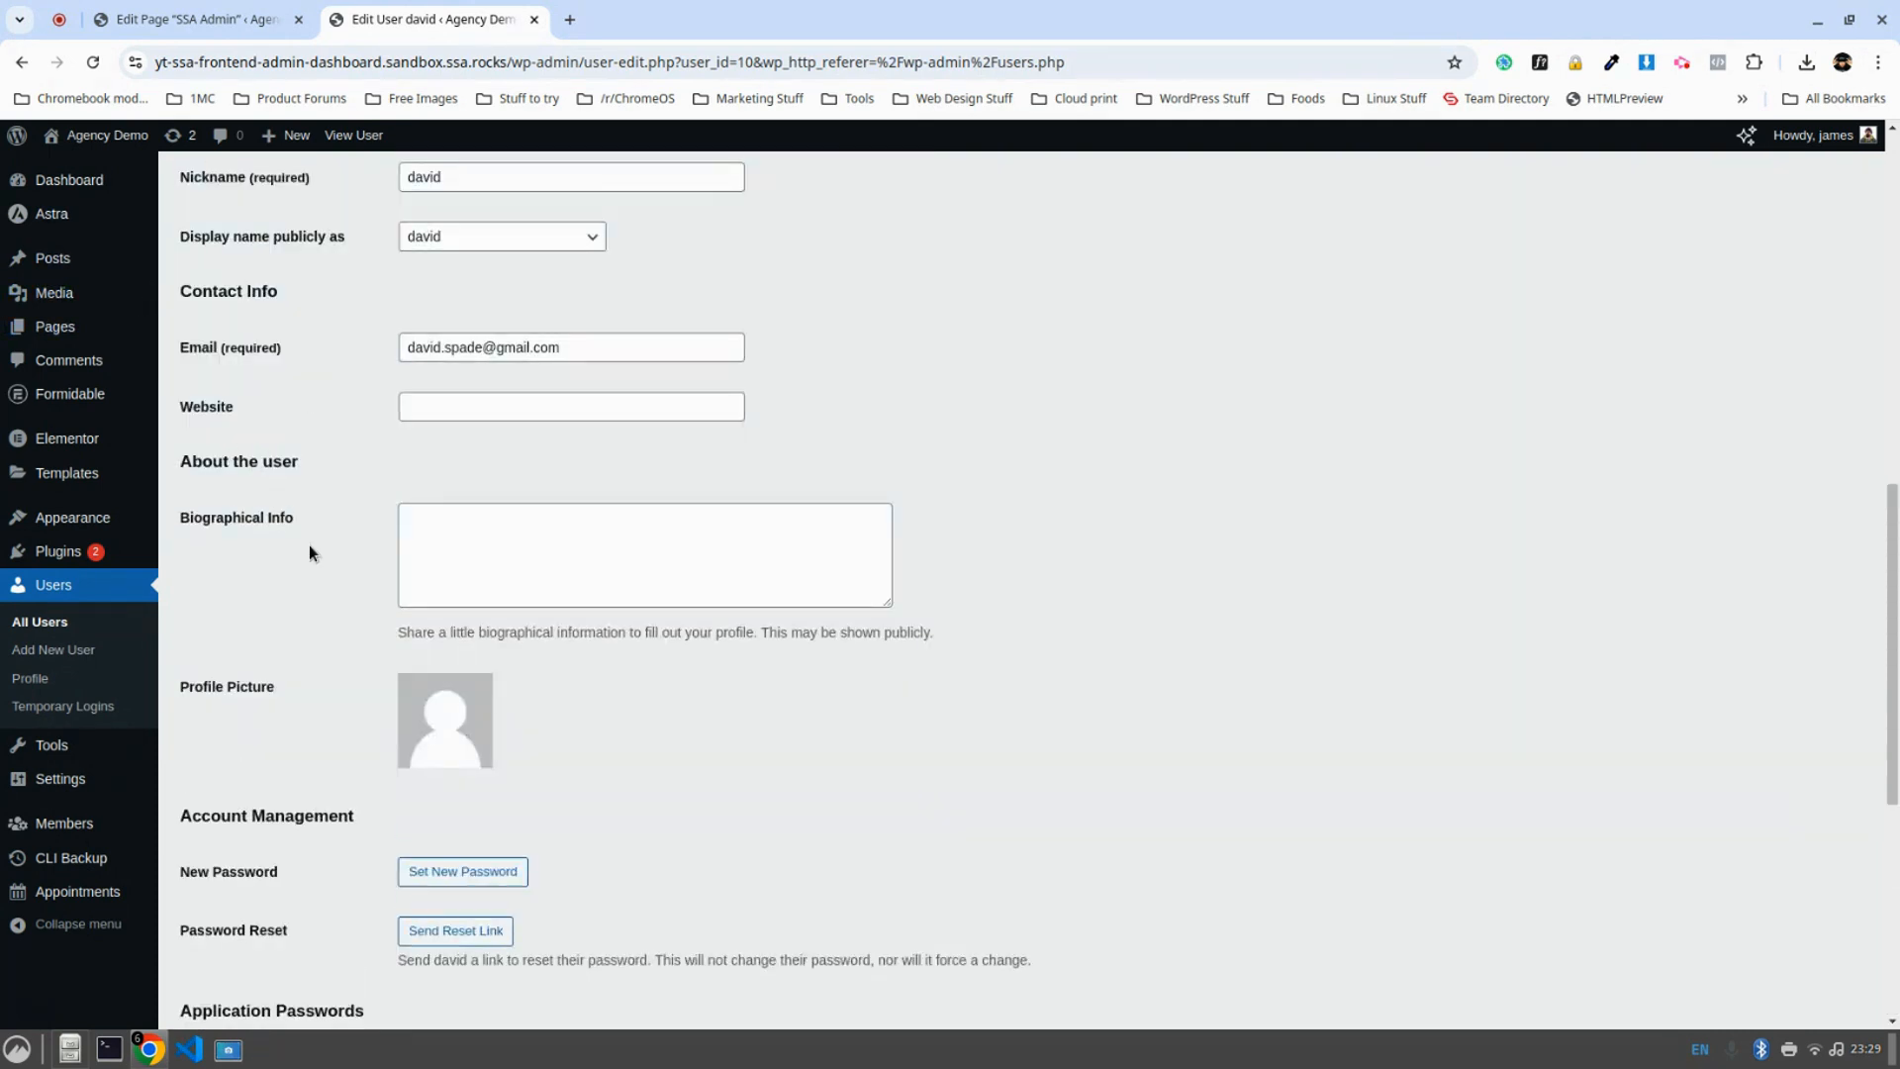
Return to the user list and switch to the first account that has the Team Member role.
{"action": "left_click", "coordinate": [91, 585]}
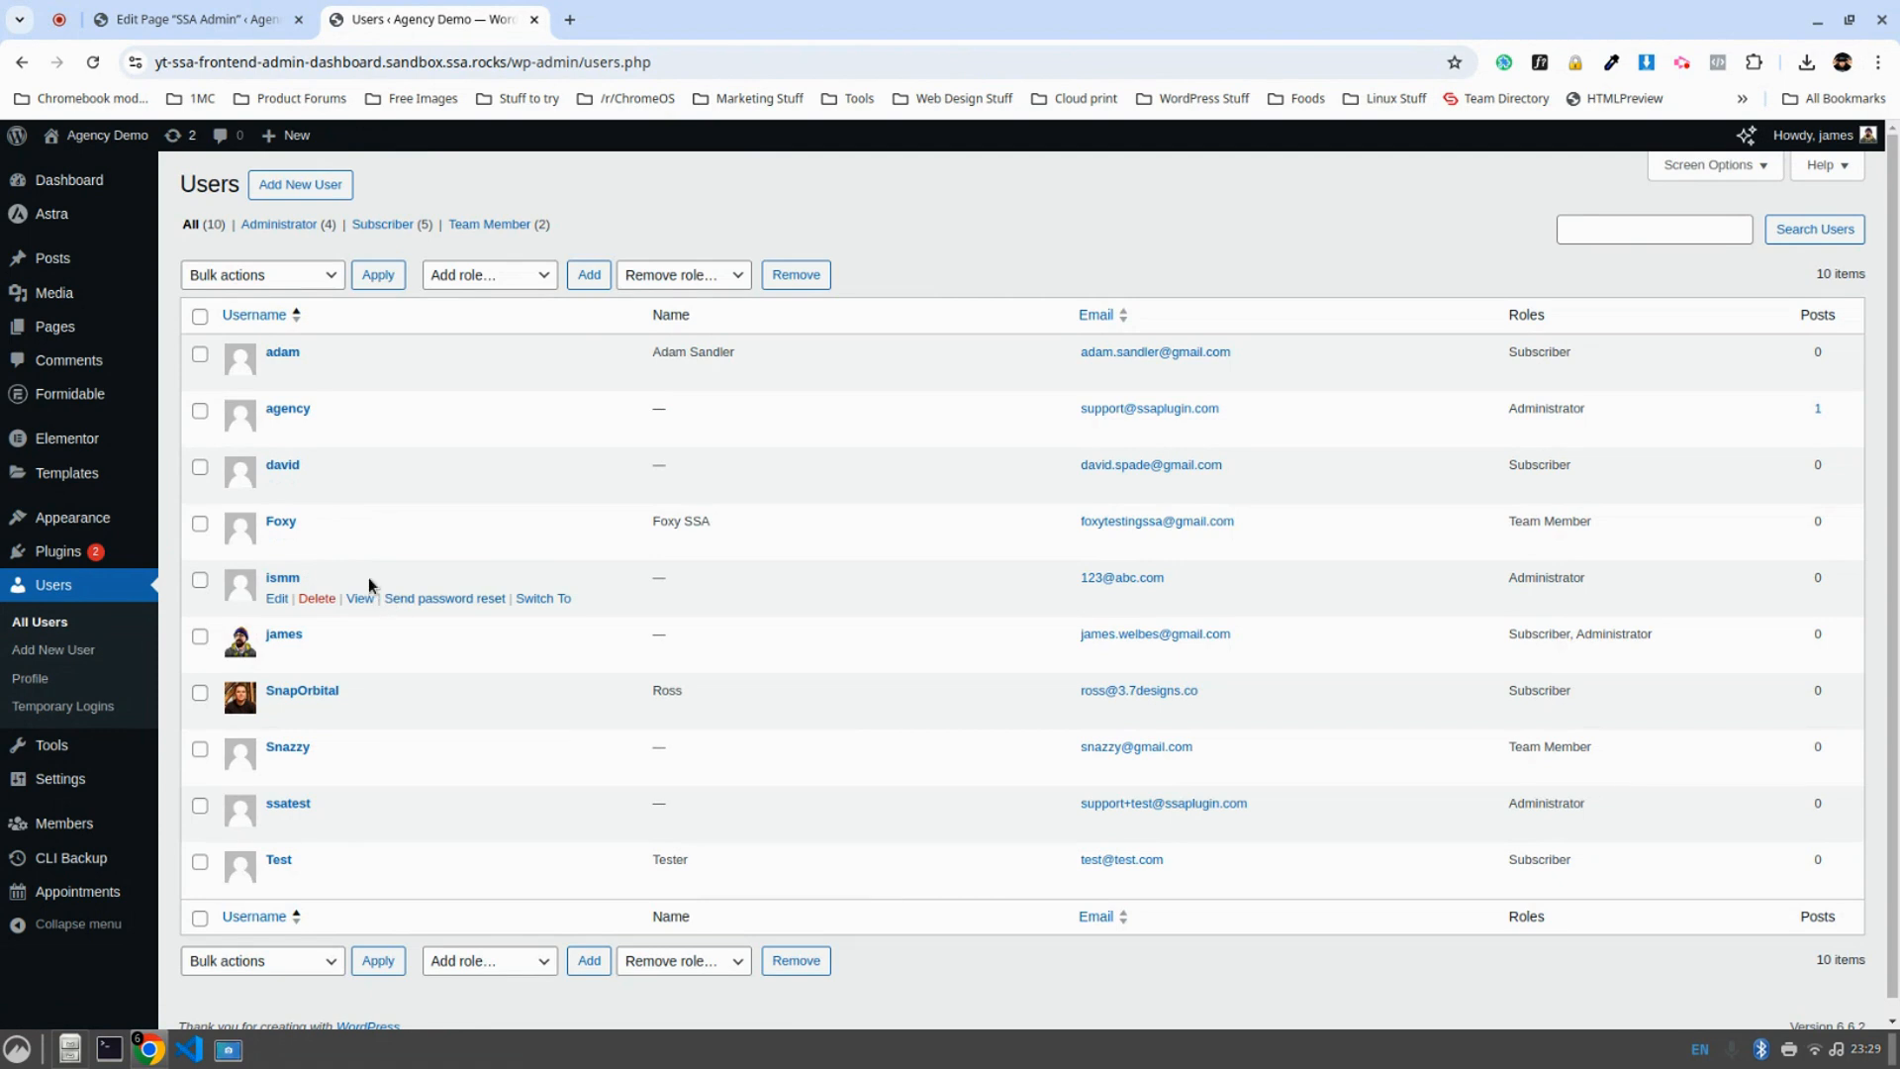
{"action": "mouse_move", "coordinate": [1797, 146]}
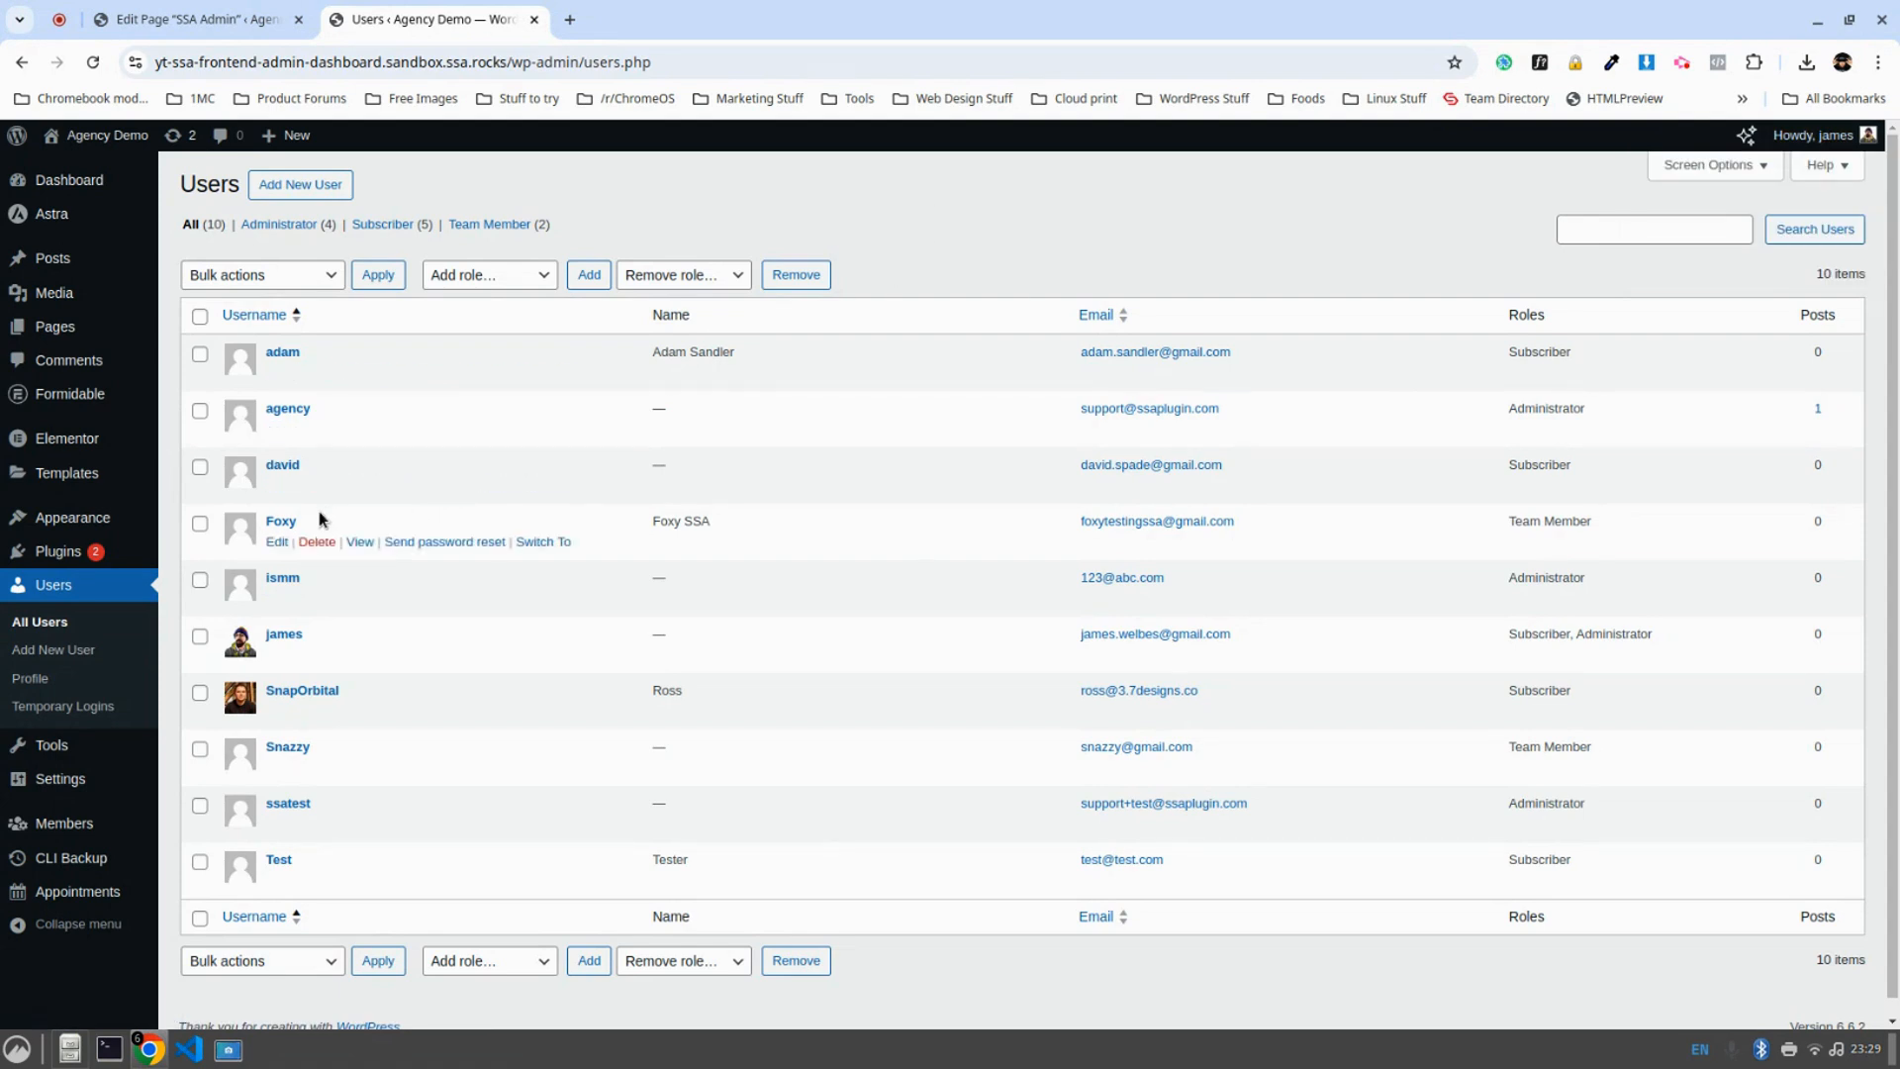
{"action": "left_click", "coordinate": [542, 542]}
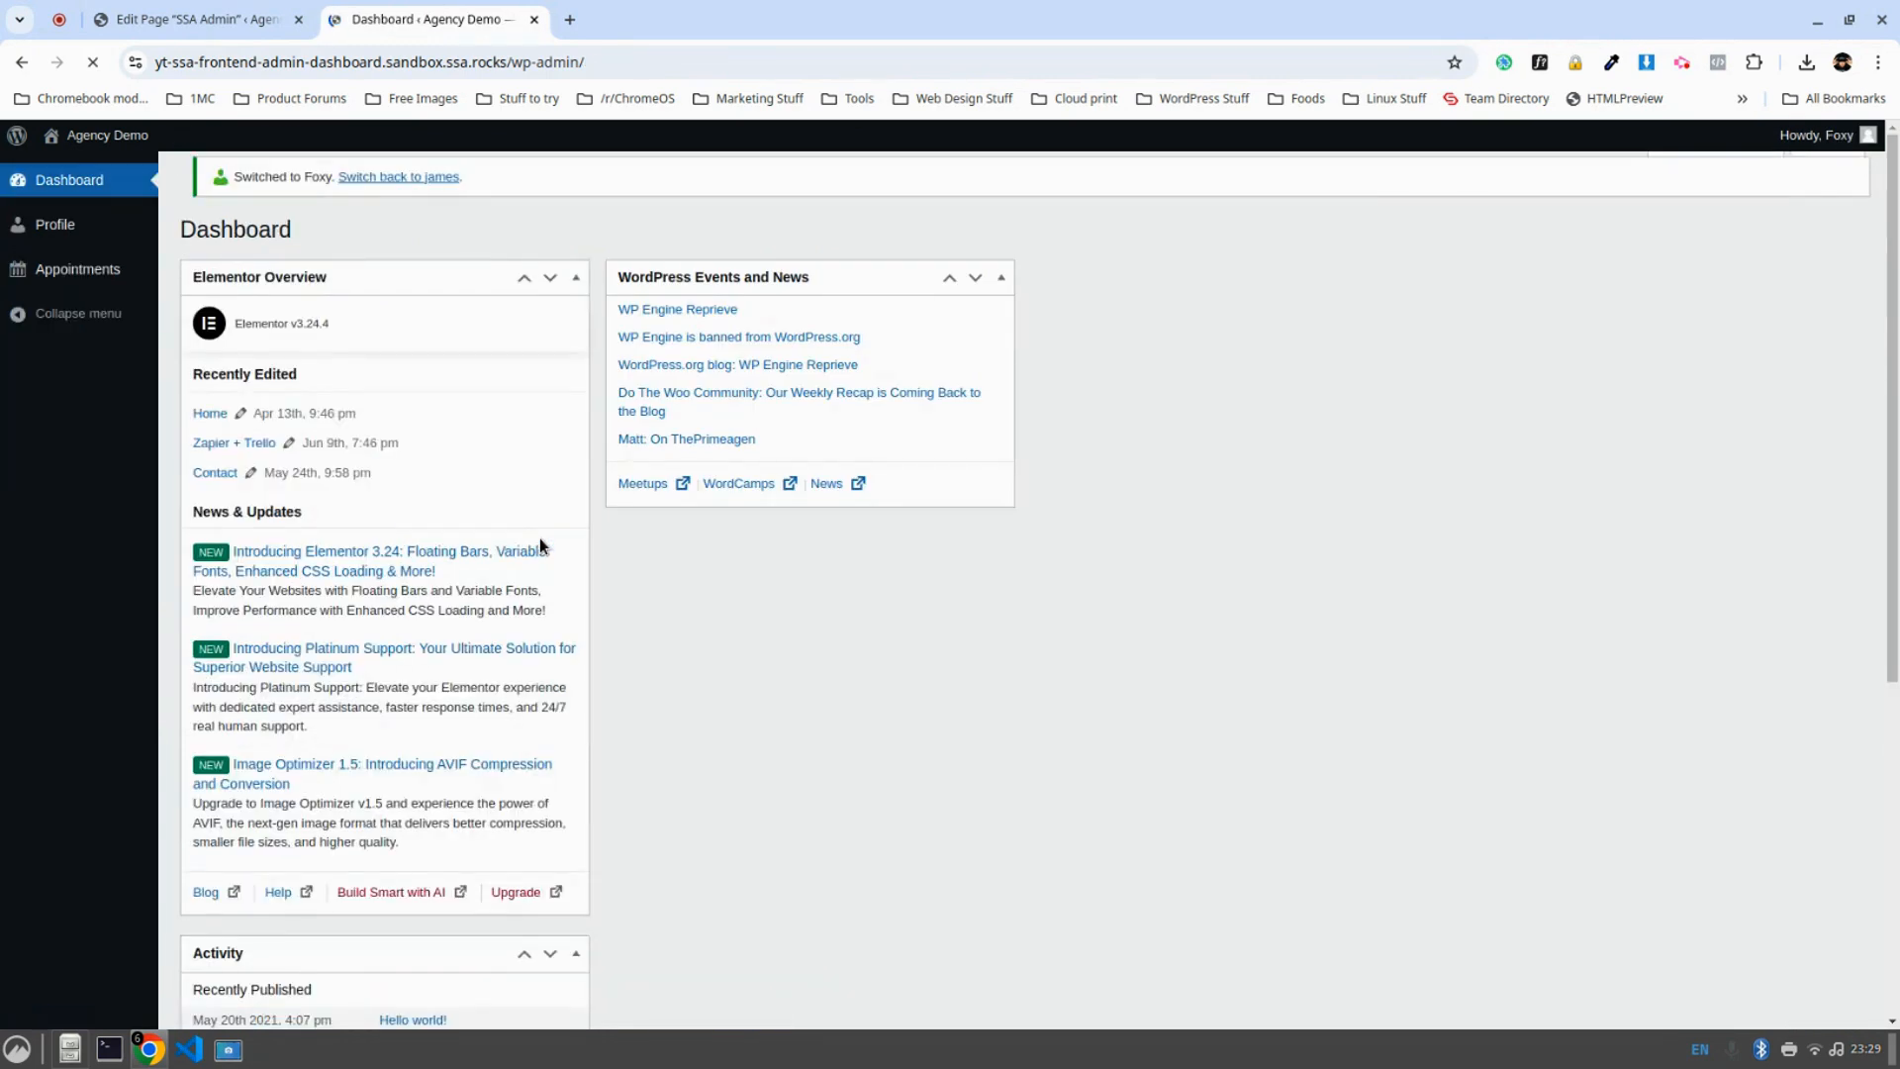
Load the site's /ssa-admin page as the Team Member and view the contact details in My Profile.
{"action": "left_click", "coordinate": [515, 62]}
{"action": "left_click_drag", "start_coordinate": [560, 61], "coordinate": [682, 58]}
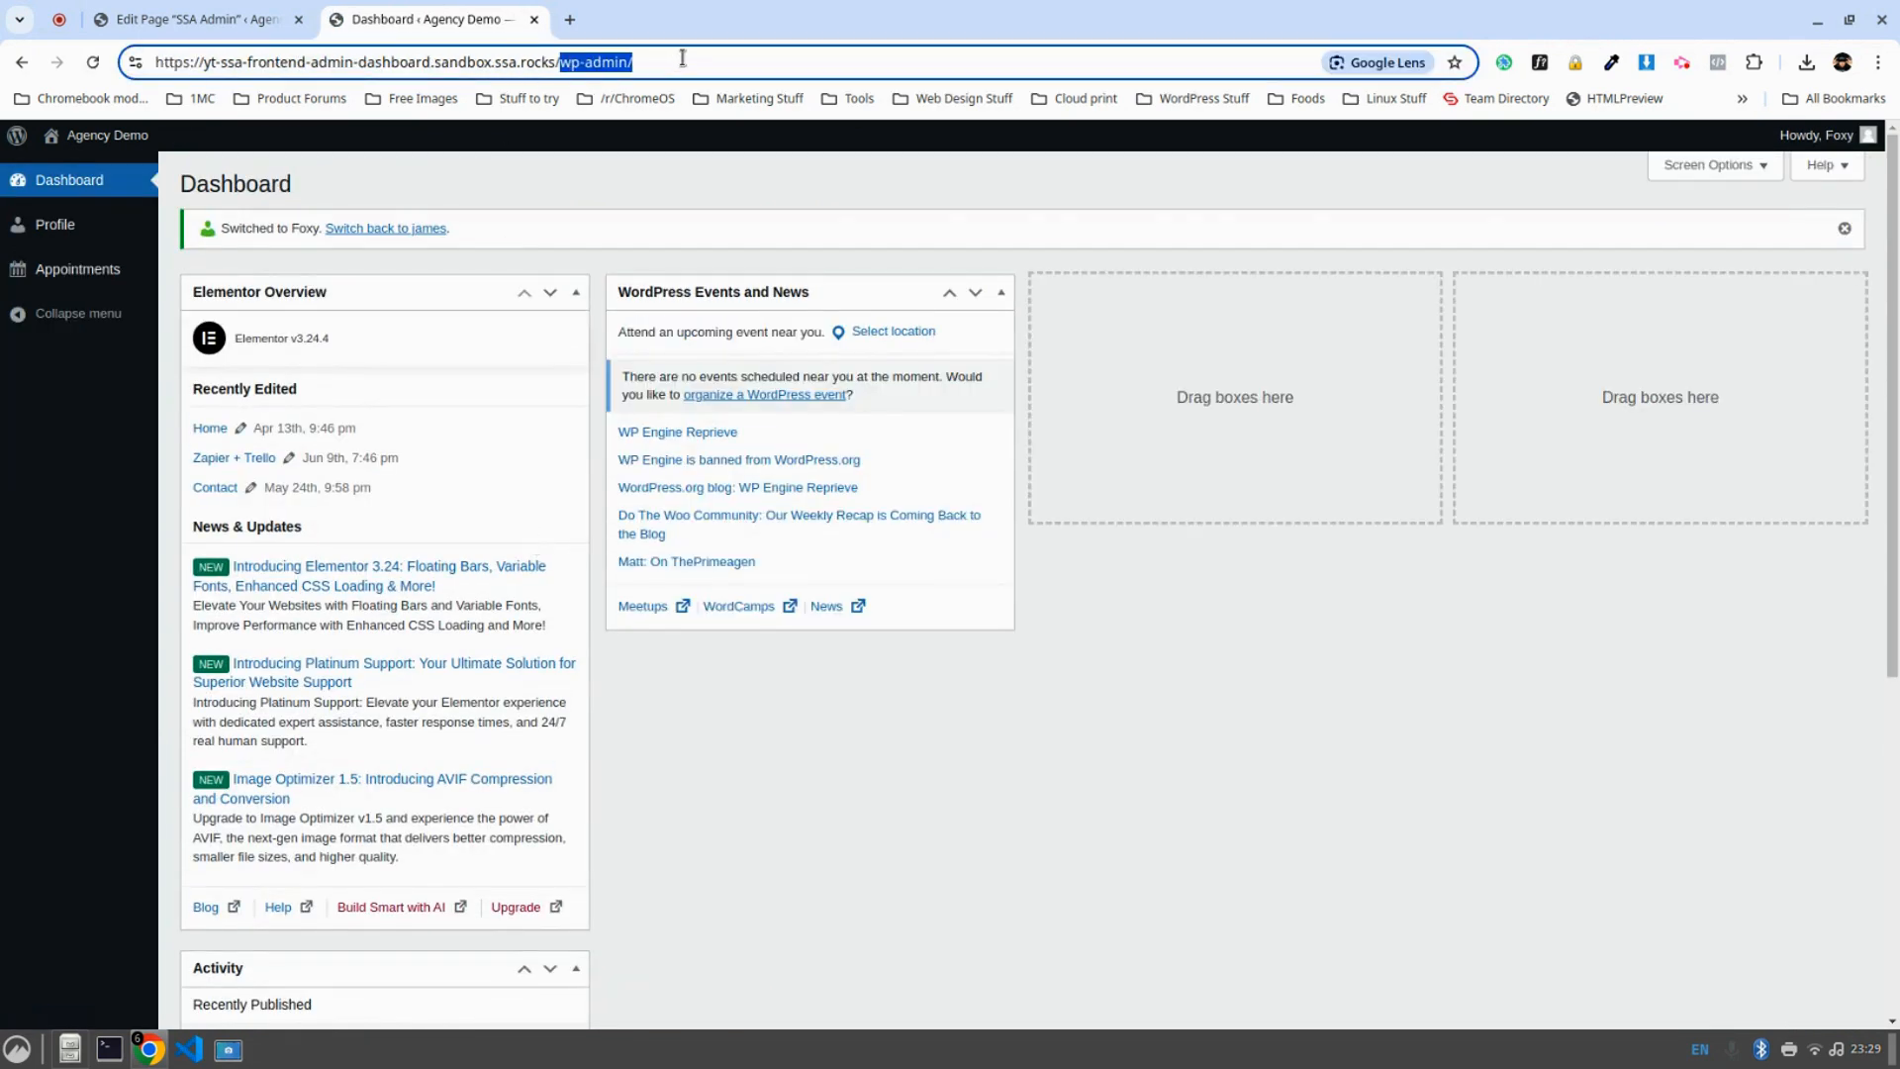
{"action": "type", "text": "ssa"}
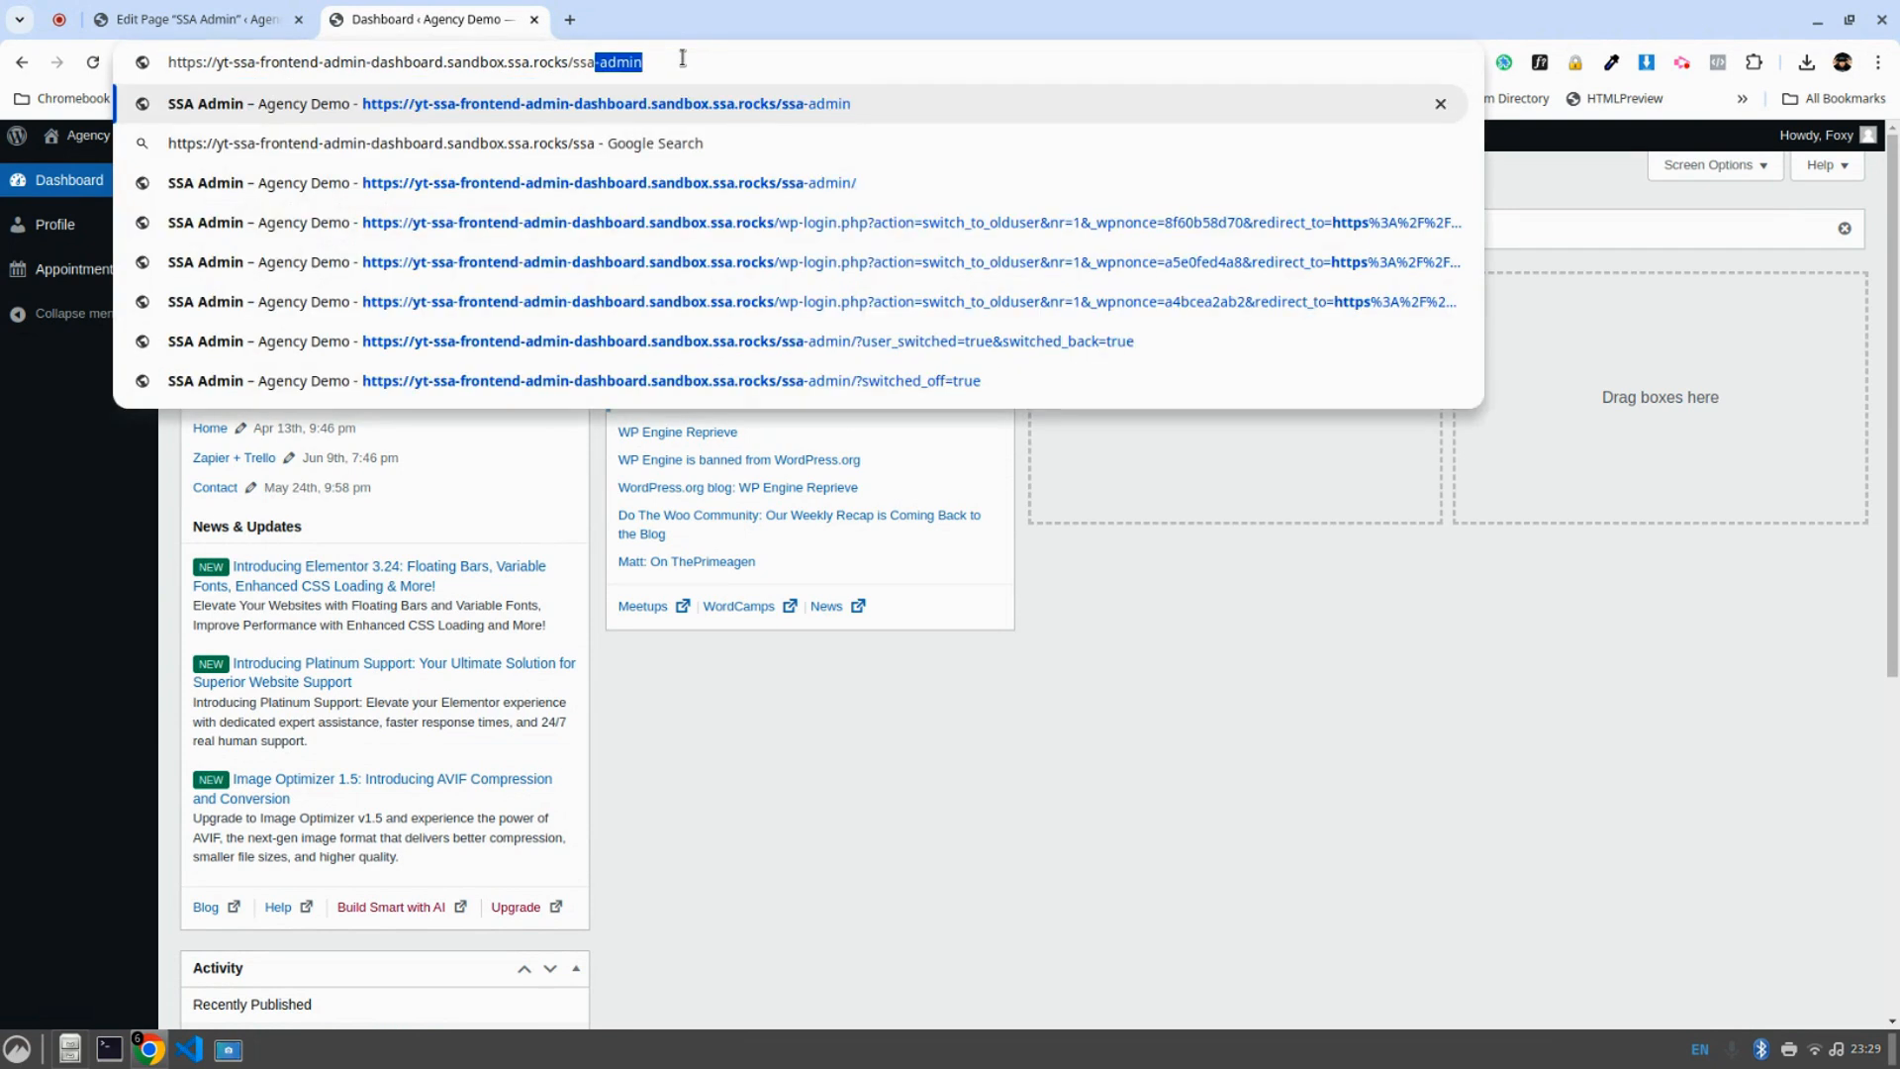
{"action": "key", "text": "Return"}
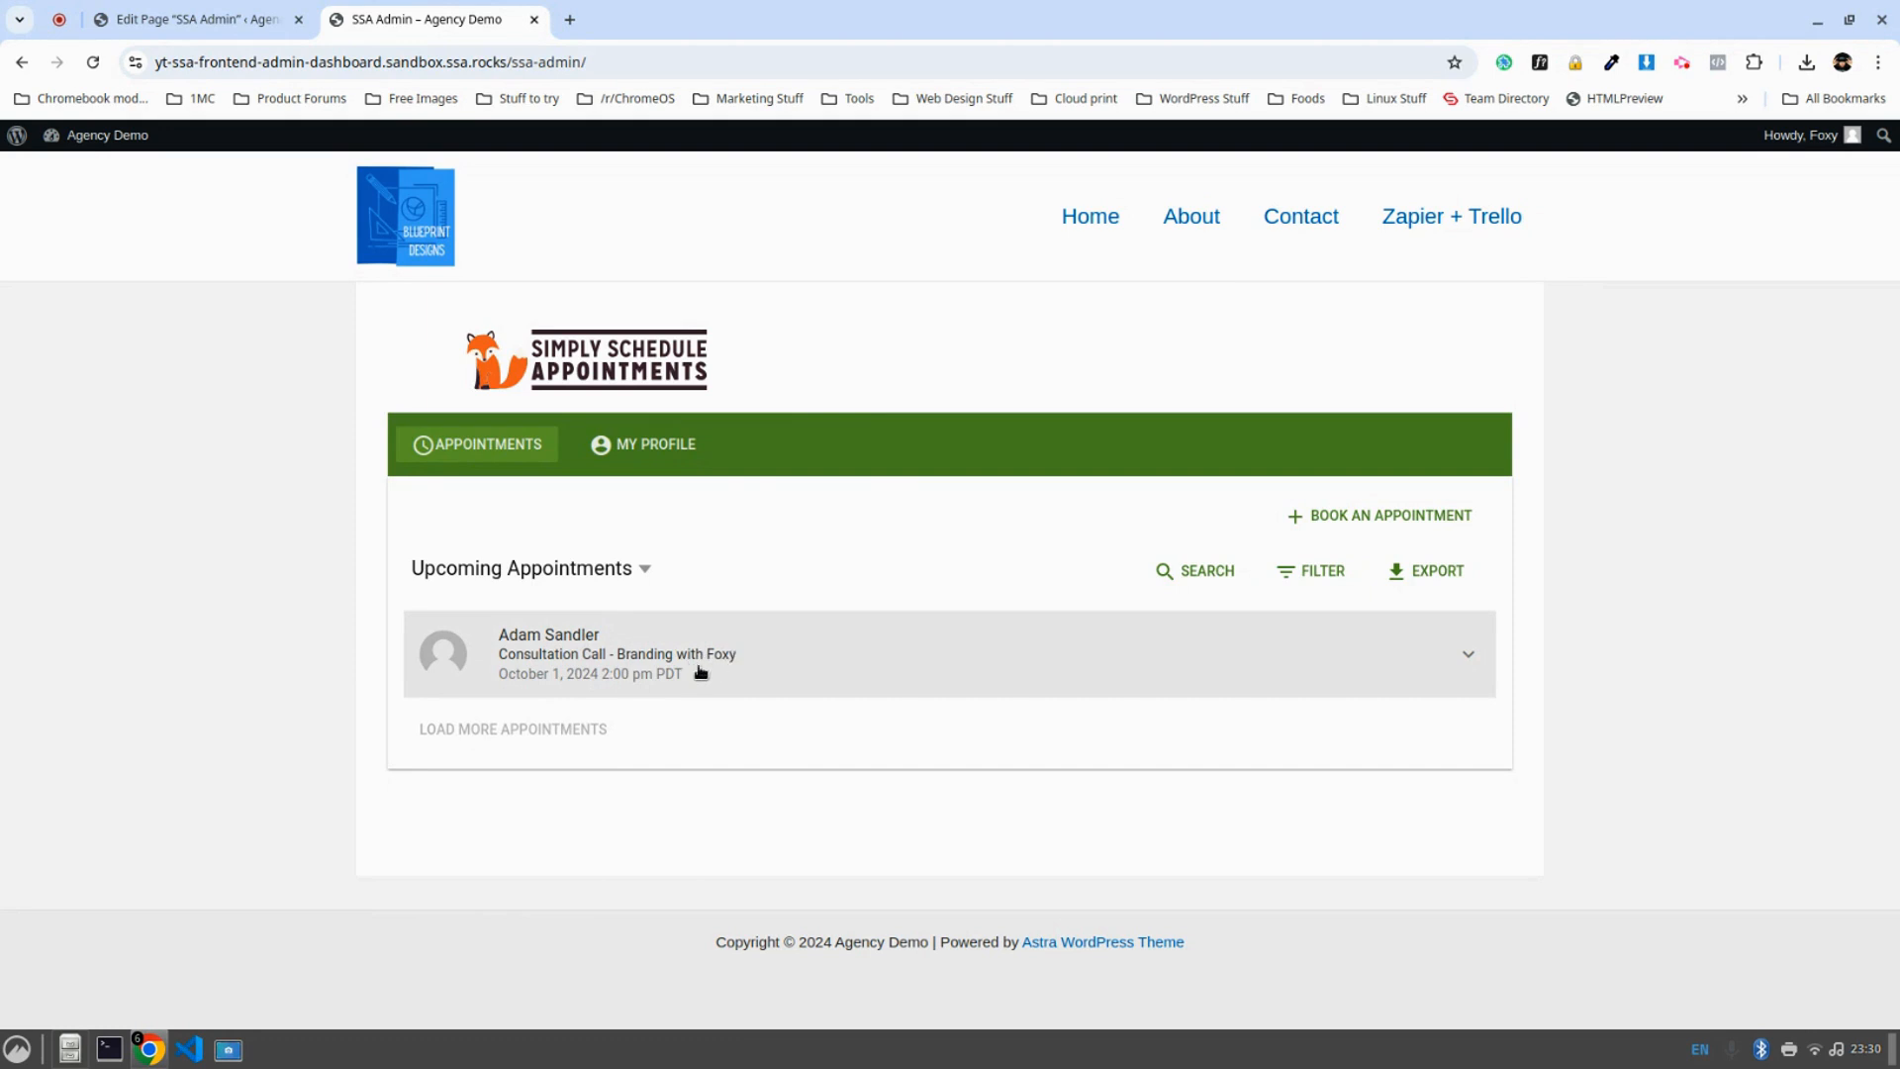
{"action": "left_click", "coordinate": [642, 444]}
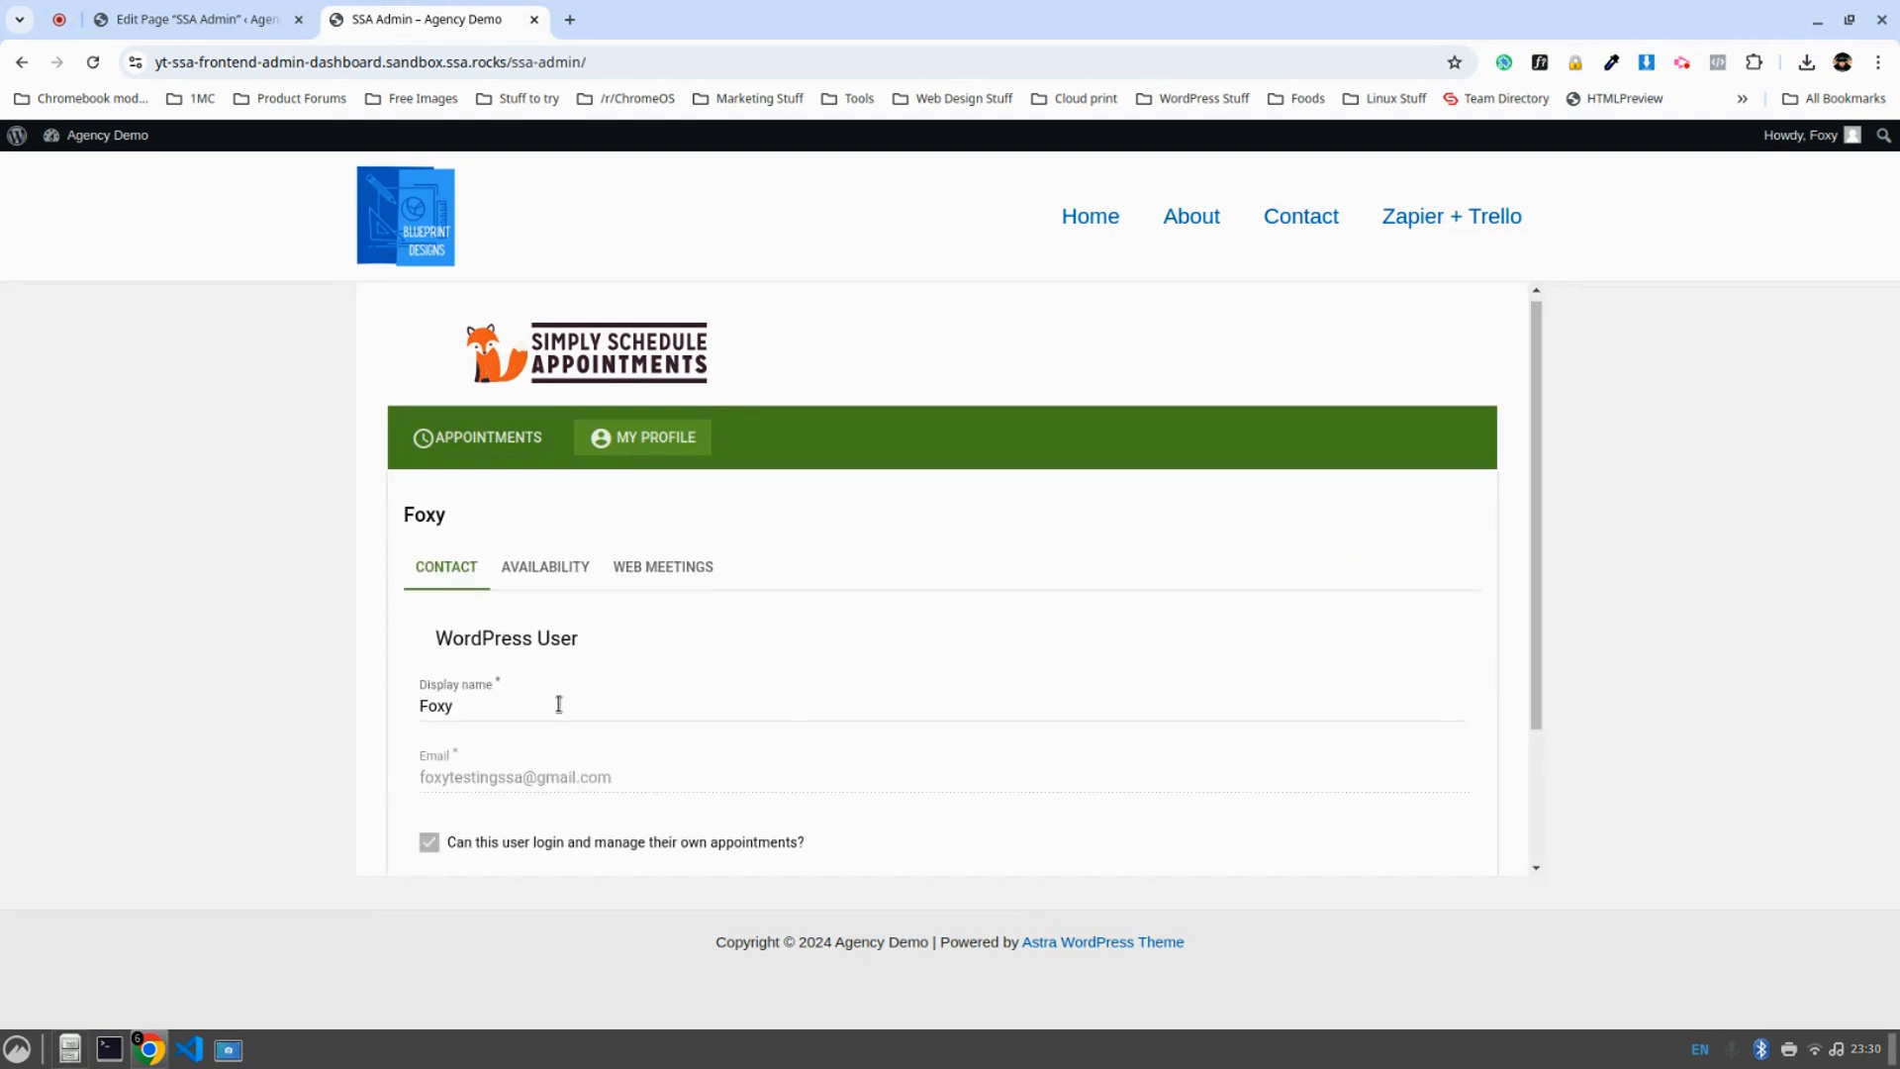
{"action": "scroll", "coordinate": [559, 704], "scroll_direction": "down", "scroll_amount": 2}
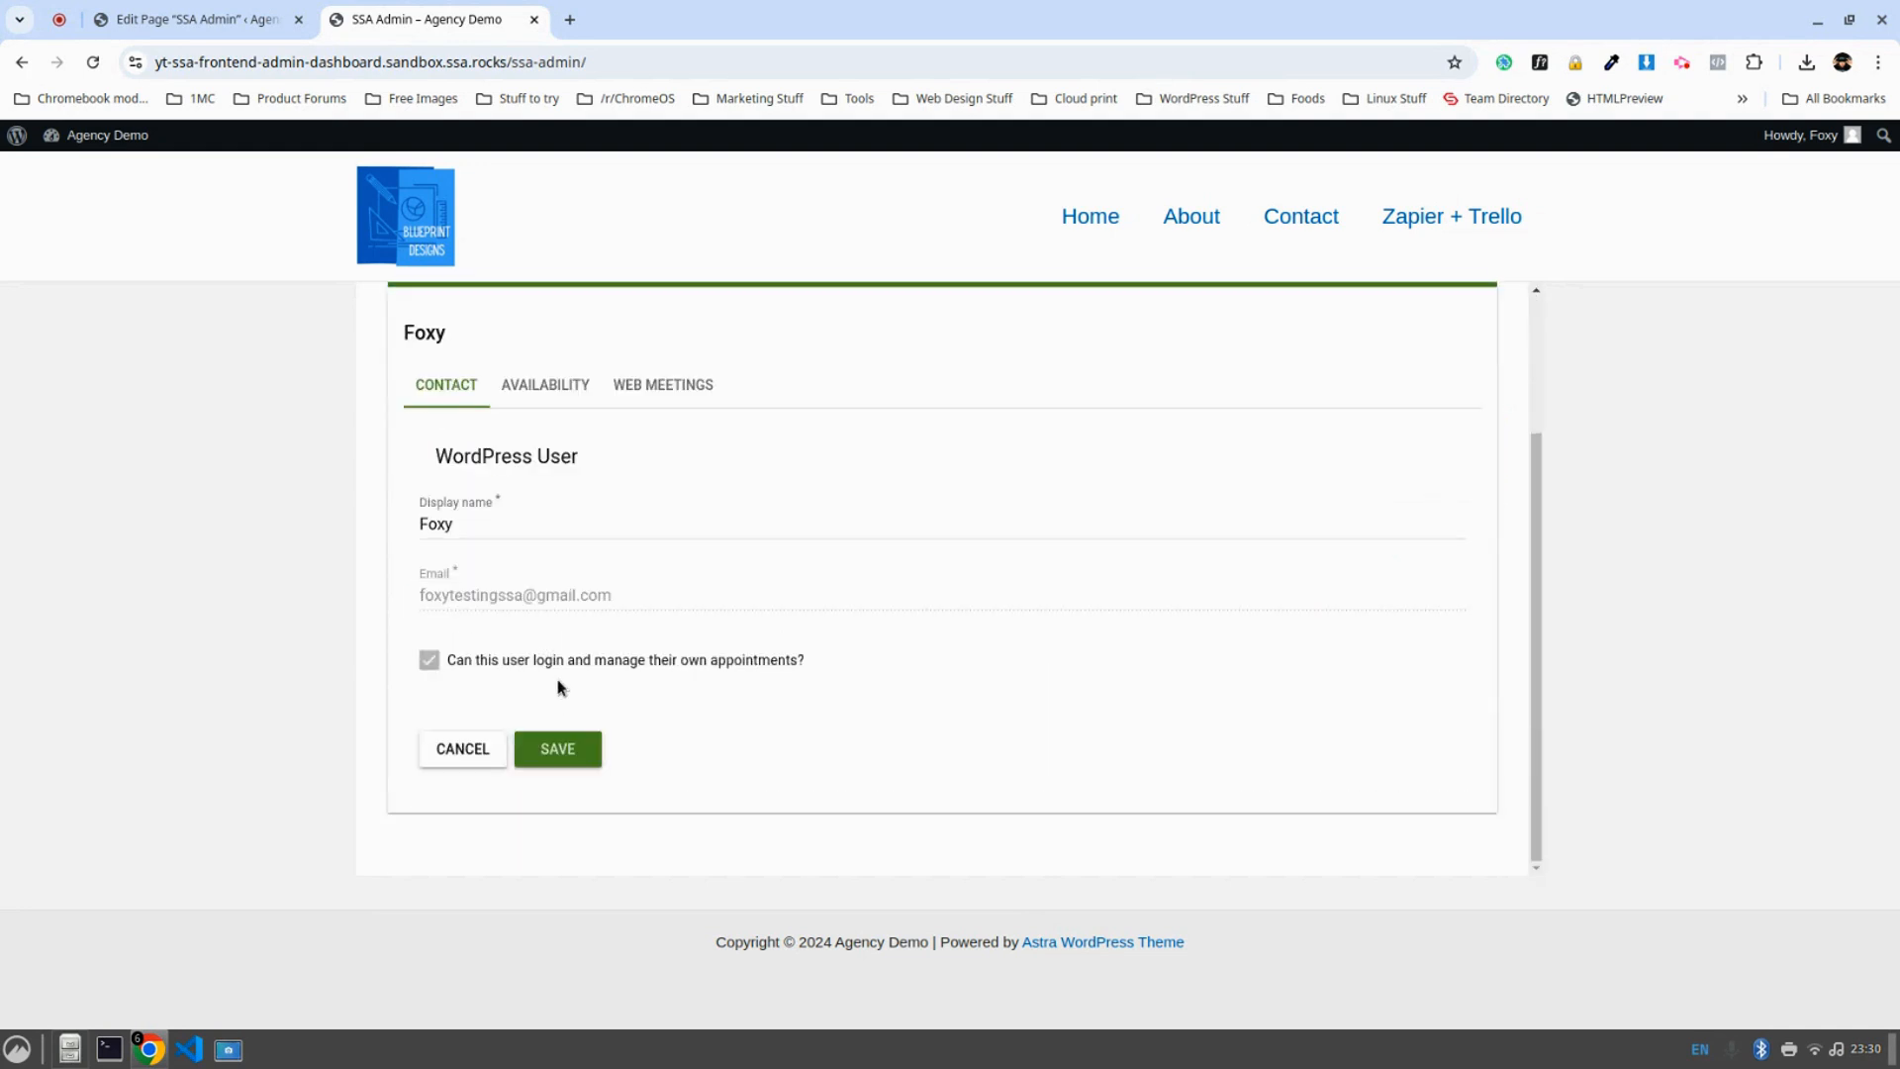
{"action": "left_click", "coordinate": [527, 389]}
{"action": "scroll", "coordinate": [574, 593], "scroll_direction": "down", "scroll_amount": 3}
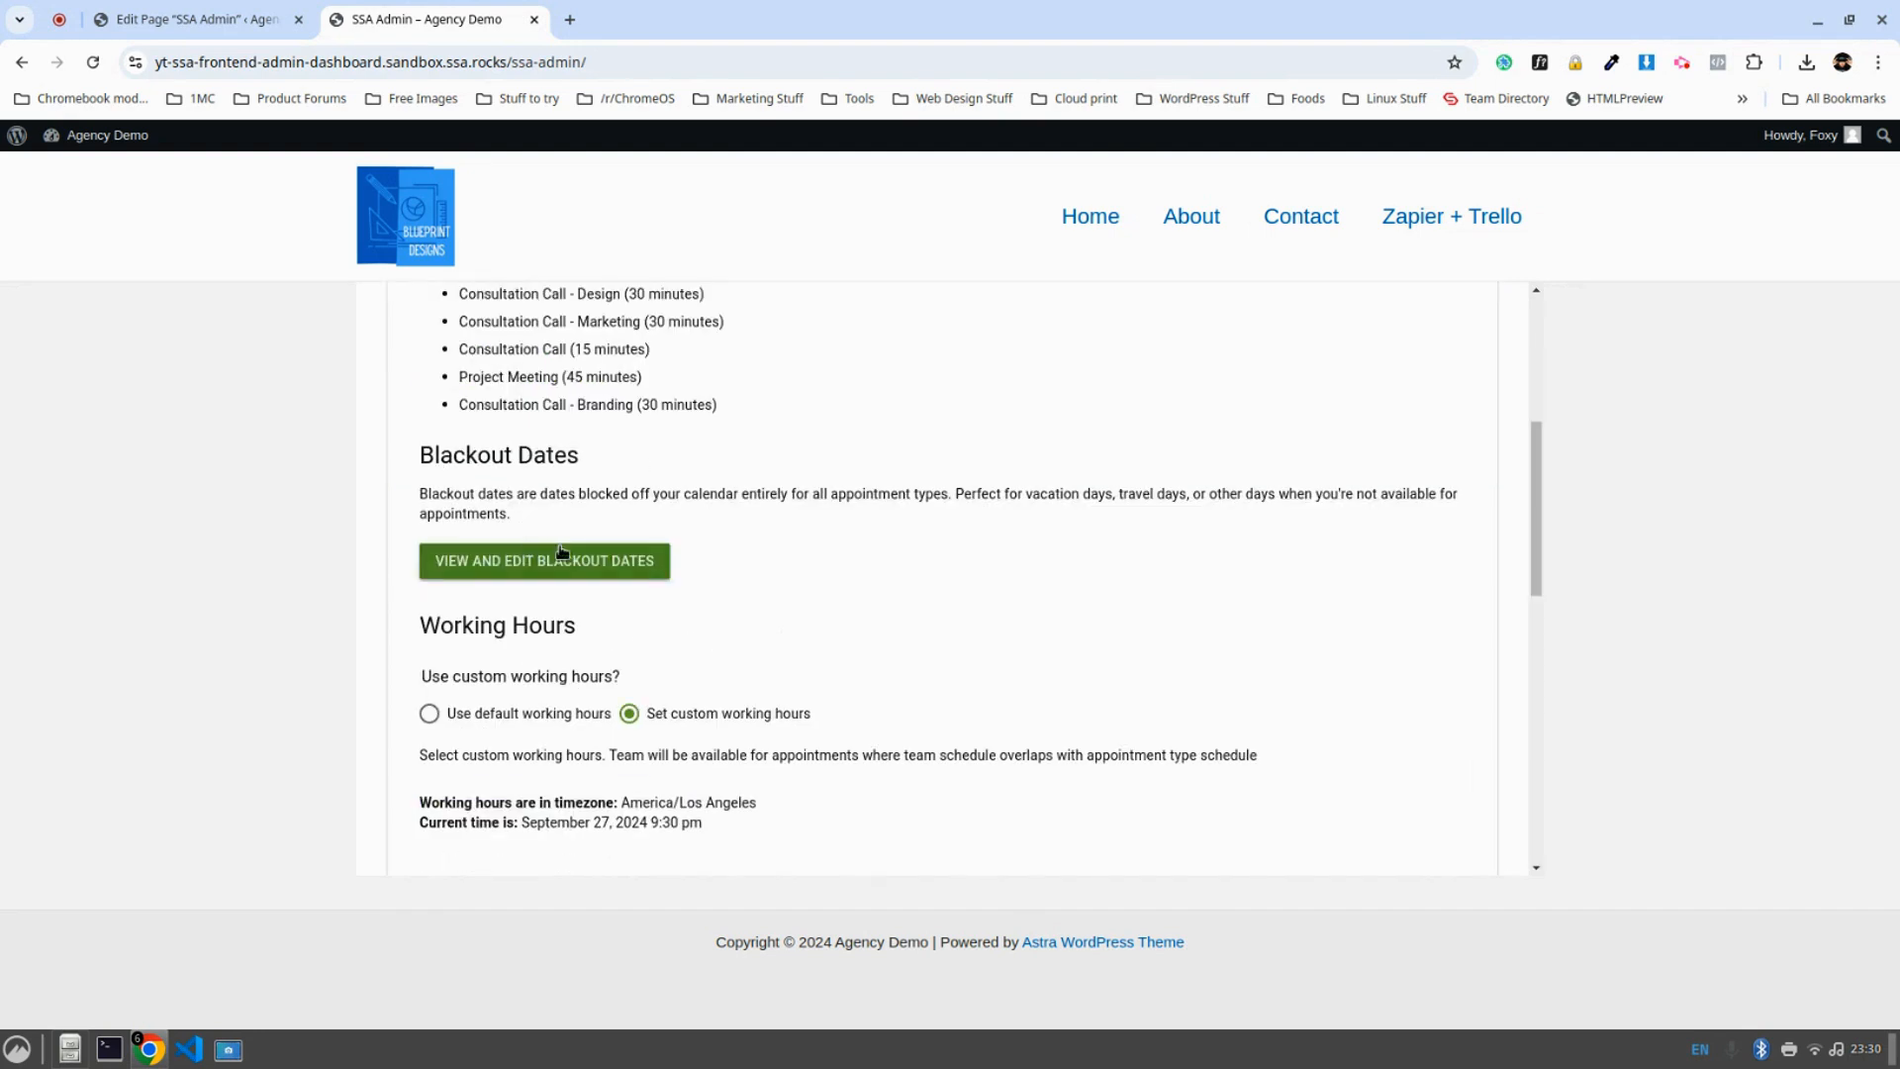
{"action": "scroll", "coordinate": [525, 559], "scroll_direction": "down", "scroll_amount": 3}
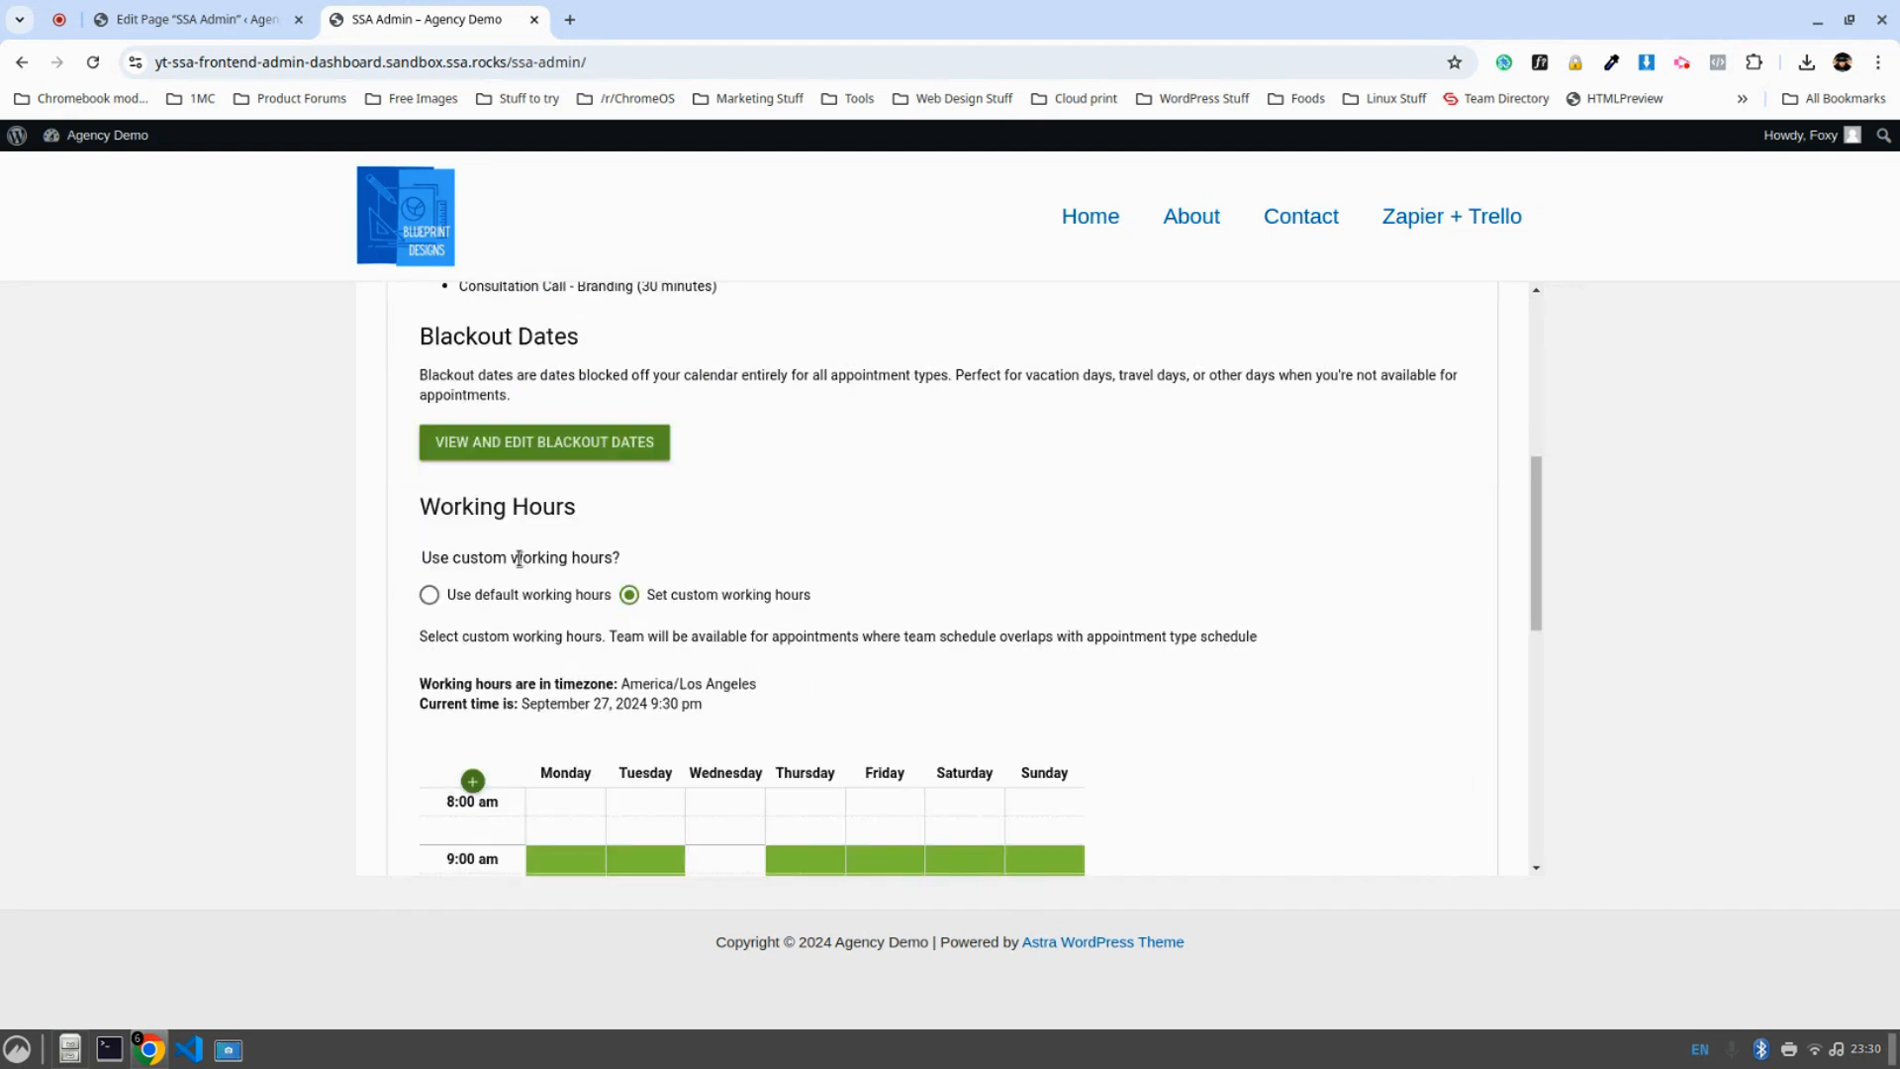
{"action": "scroll", "coordinate": [502, 557], "scroll_direction": "down", "scroll_amount": 3}
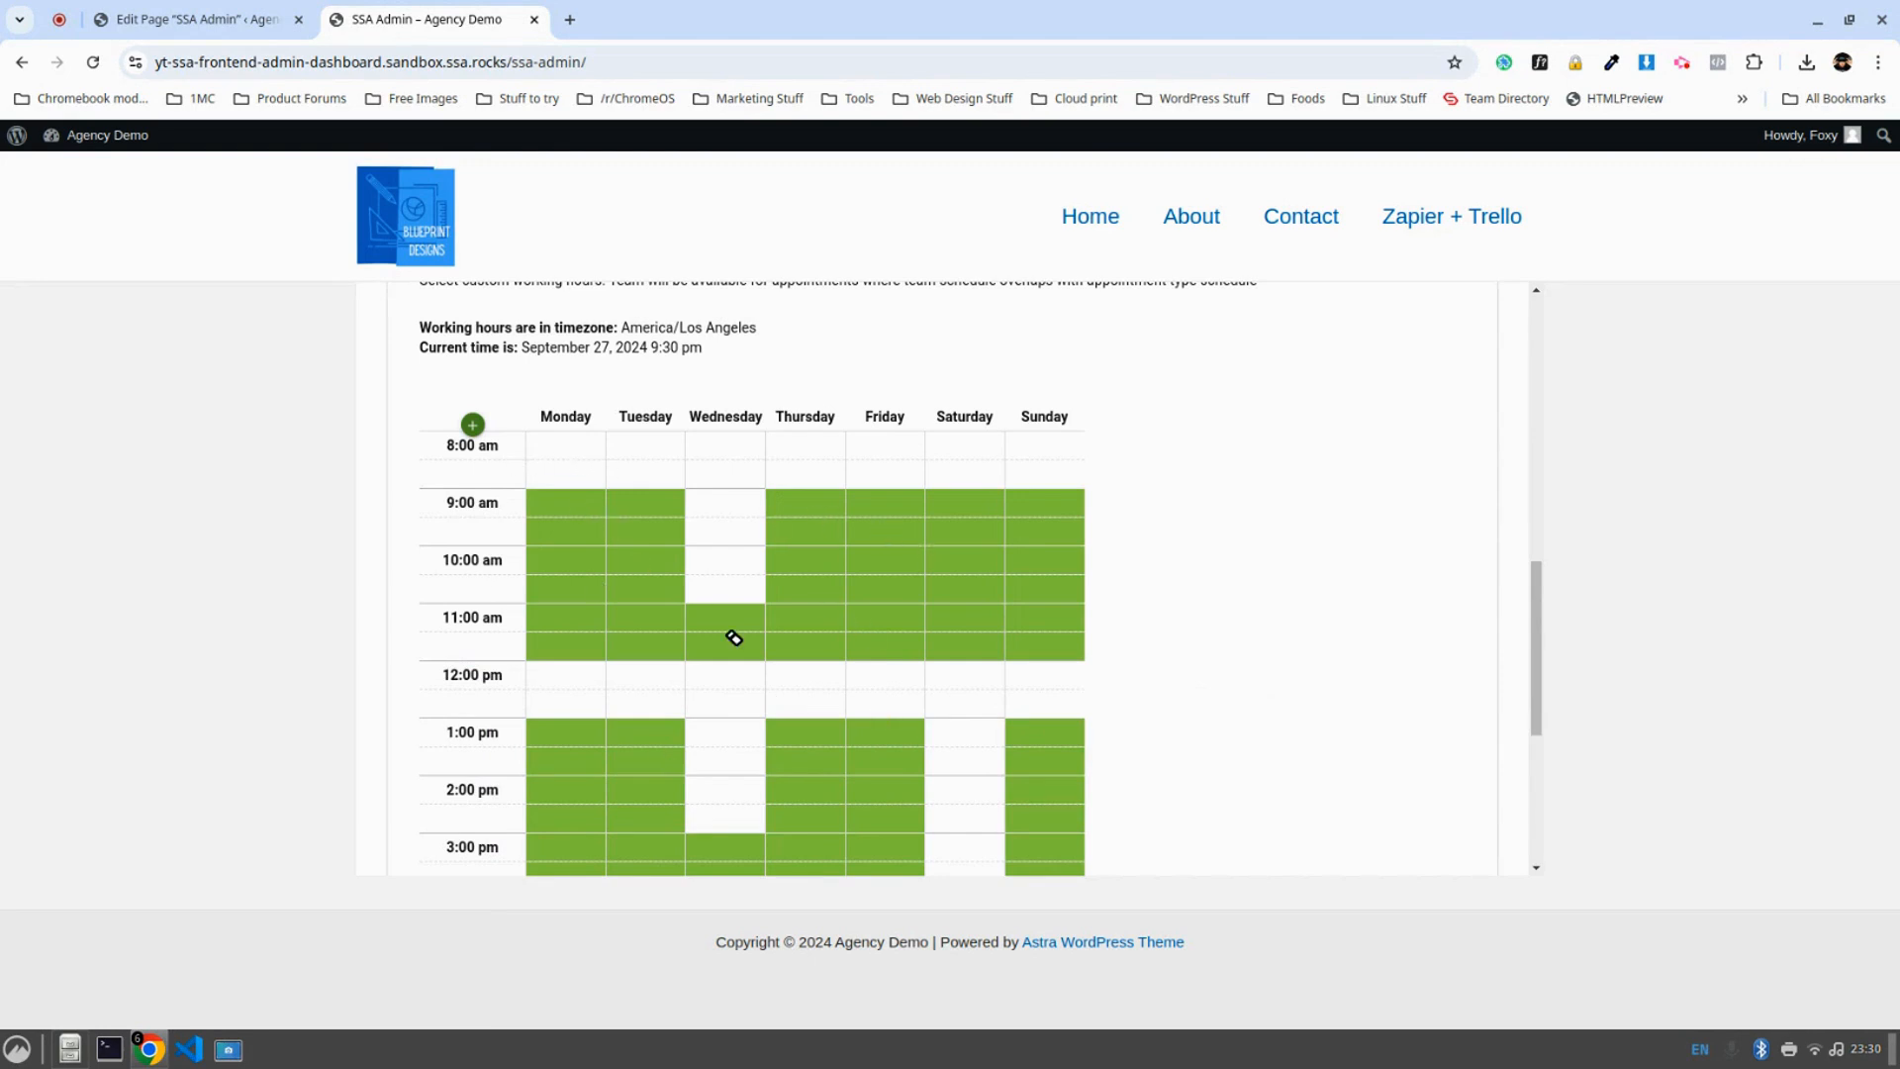
{"action": "scroll", "coordinate": [713, 593], "scroll_direction": "up", "scroll_amount": 1}
{"action": "scroll", "coordinate": [678, 475], "scroll_direction": "up", "scroll_amount": 10}
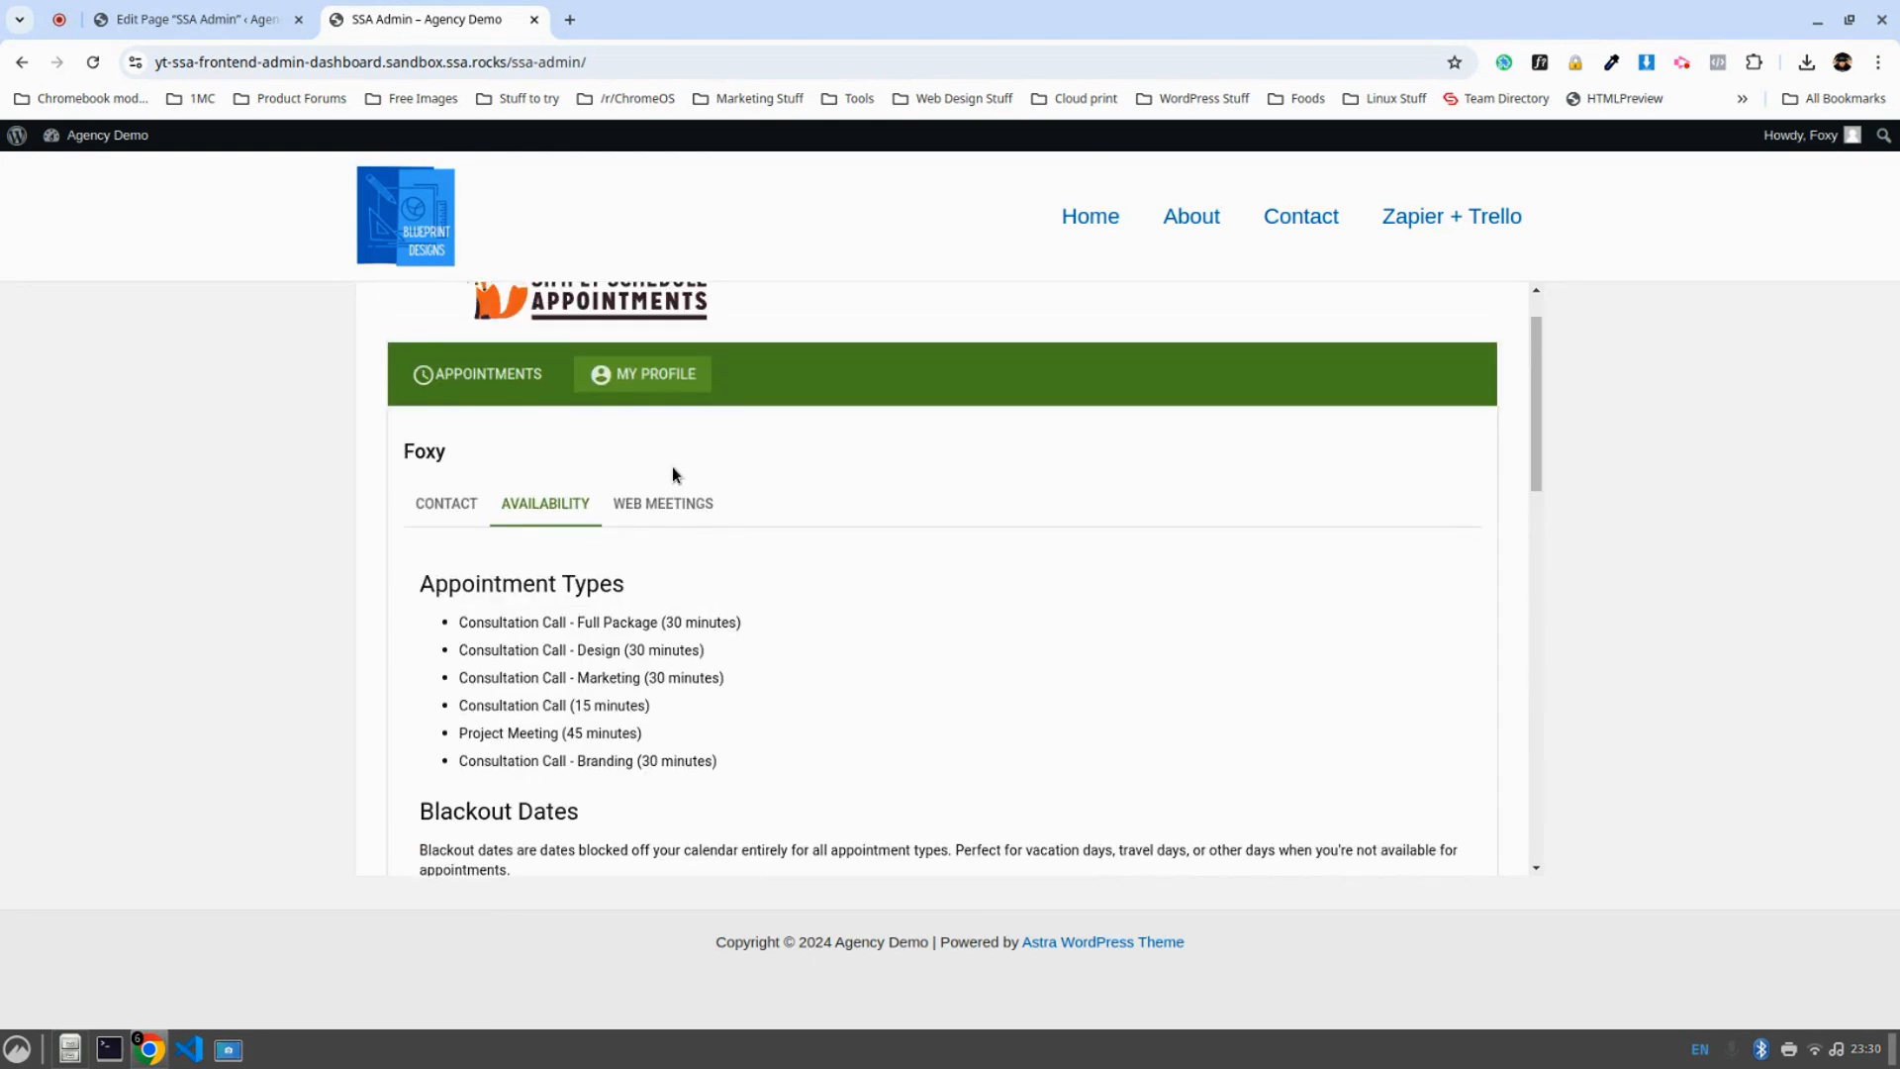
View the profile's Web Meetings URL setting and return to the upcoming appointments list.
{"action": "left_click", "coordinate": [663, 507]}
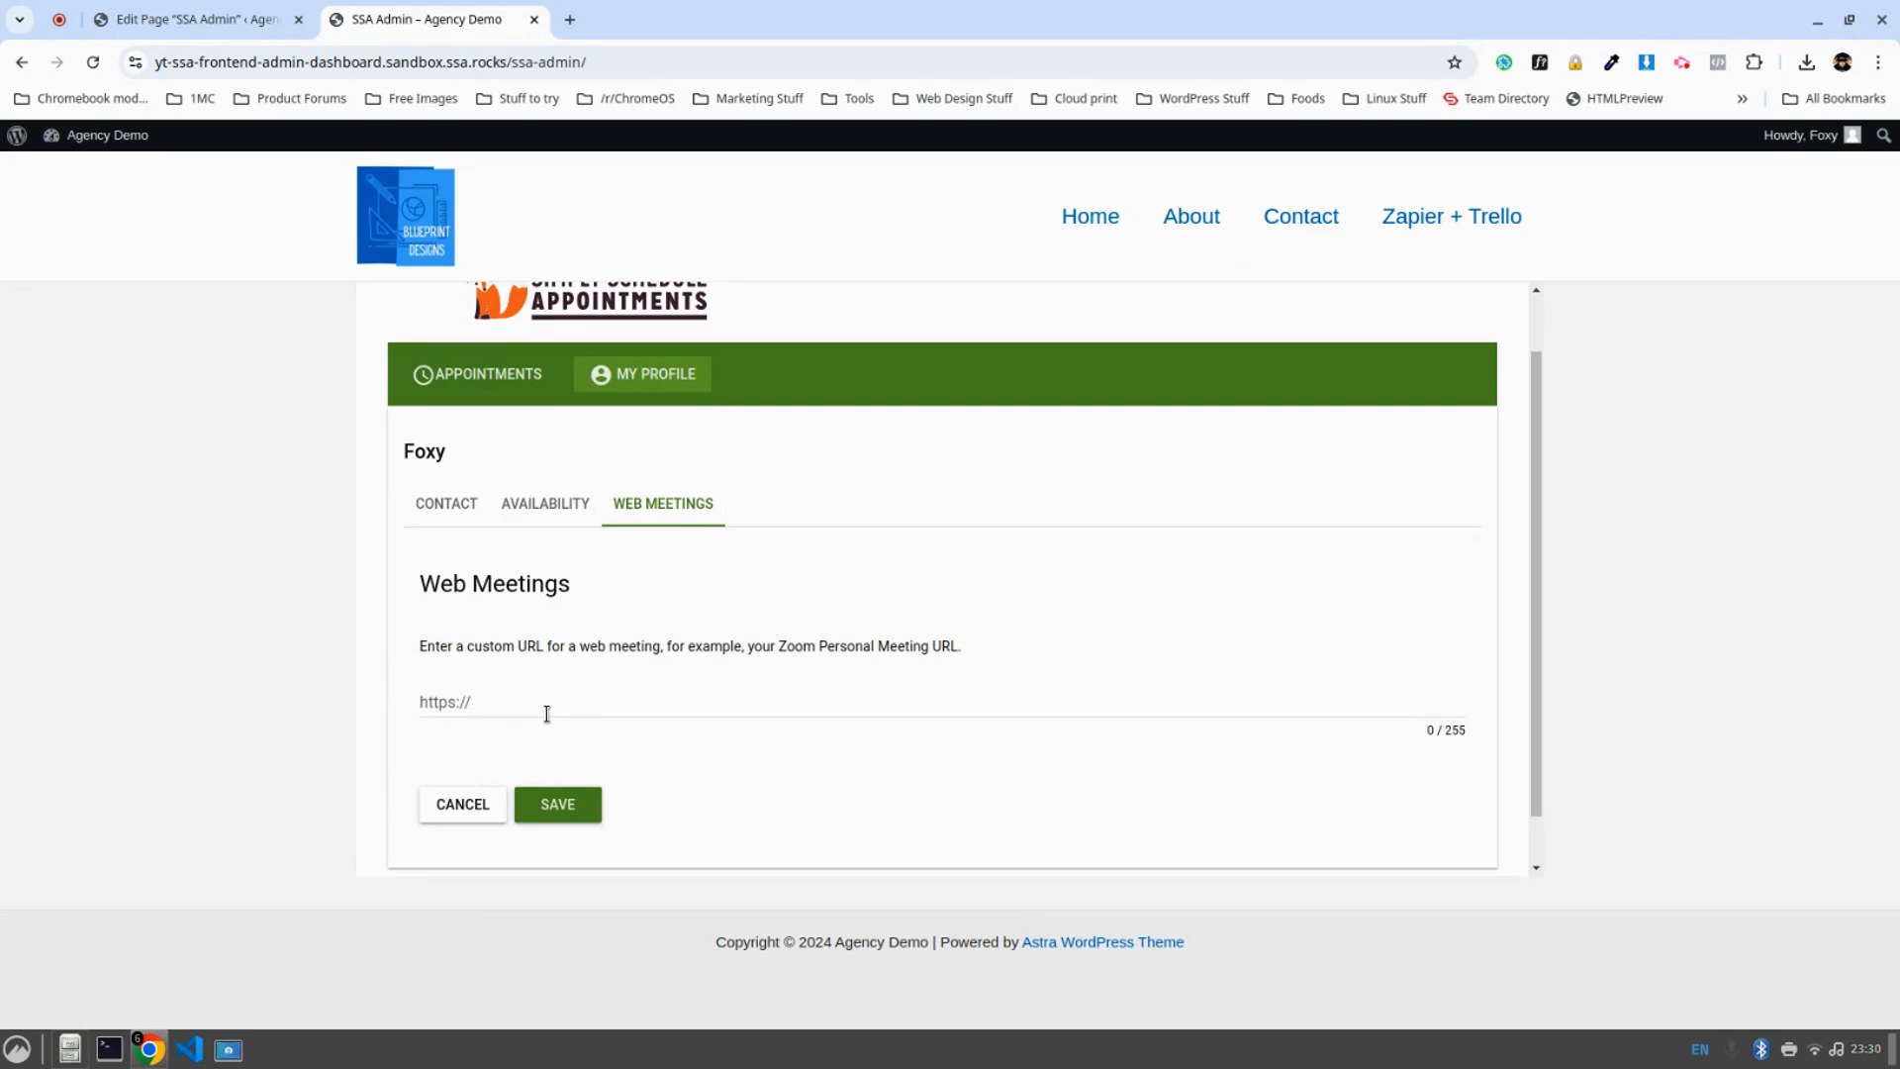
{"action": "left_click", "coordinate": [505, 371]}
{"action": "left_click", "coordinate": [1187, 634]}
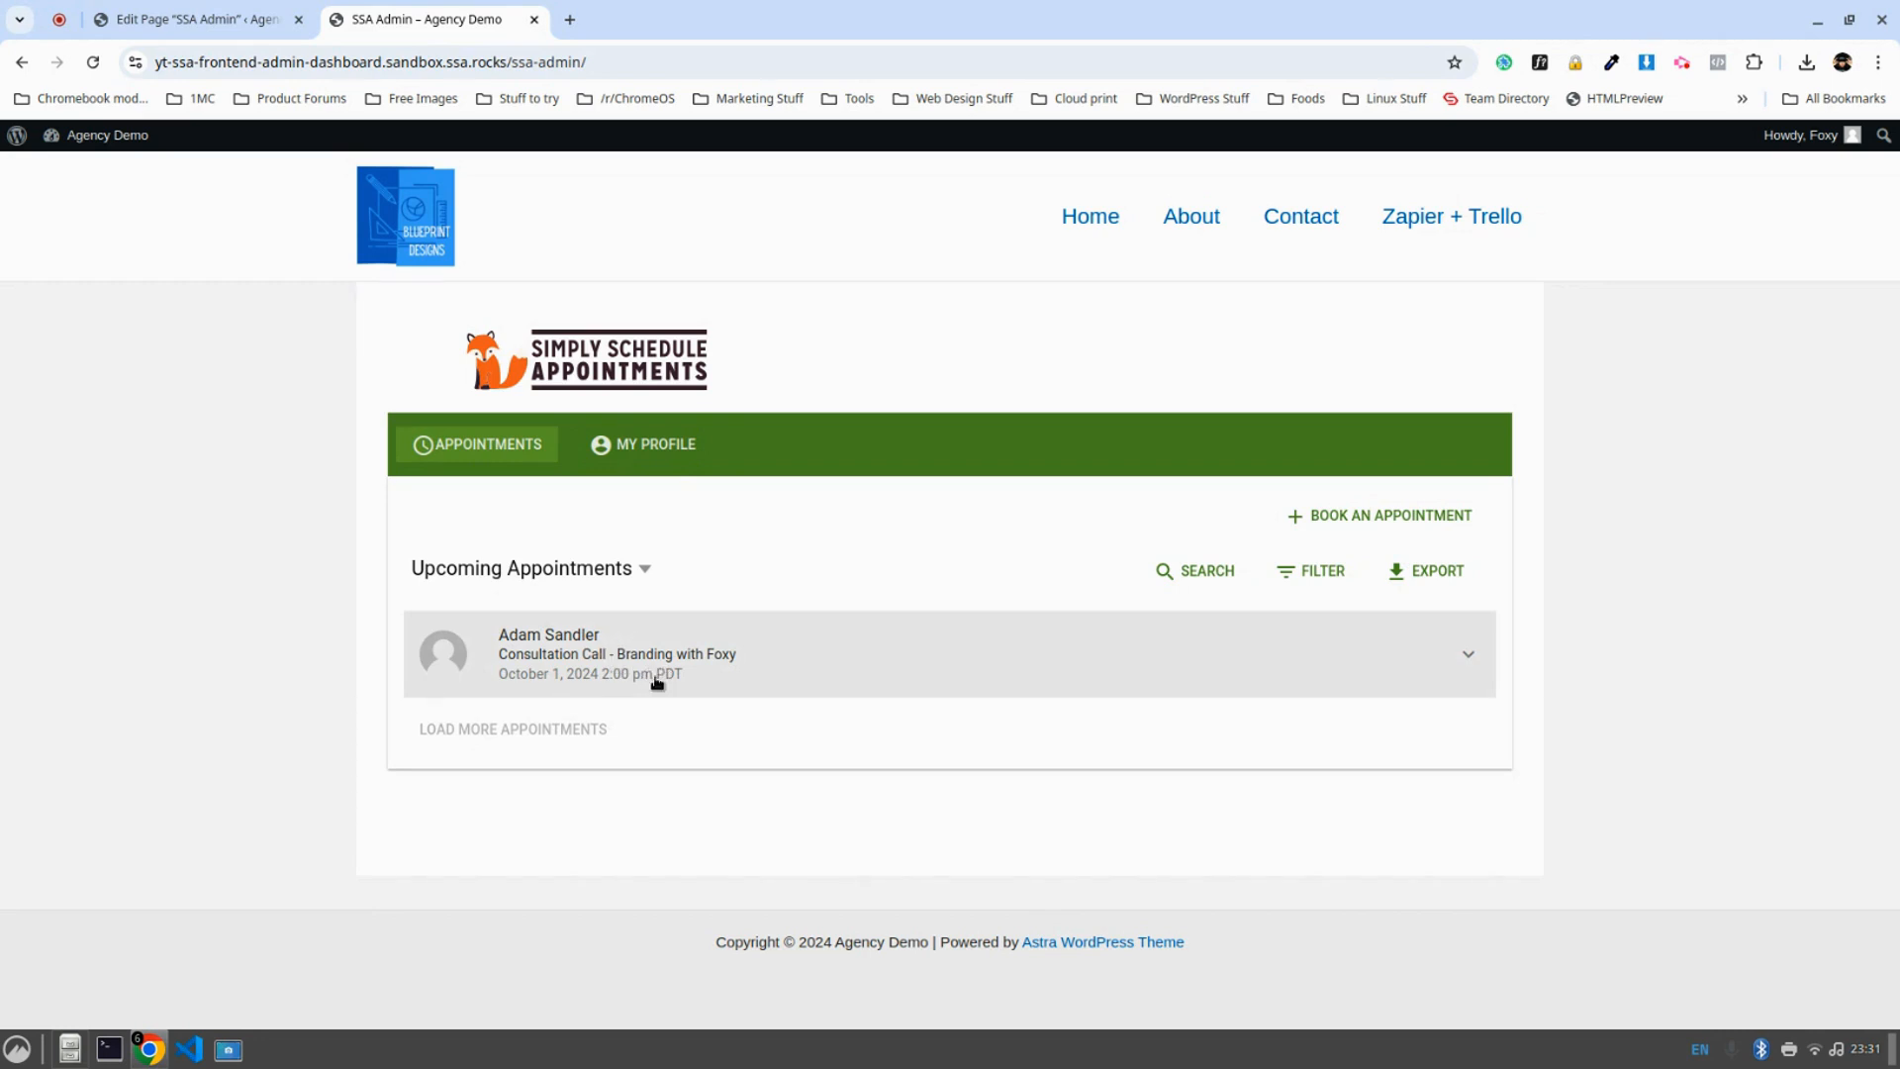
Switch back to the original administrator account and open the site's WordPress dashboard.
{"action": "mouse_move", "coordinate": [1800, 135]}
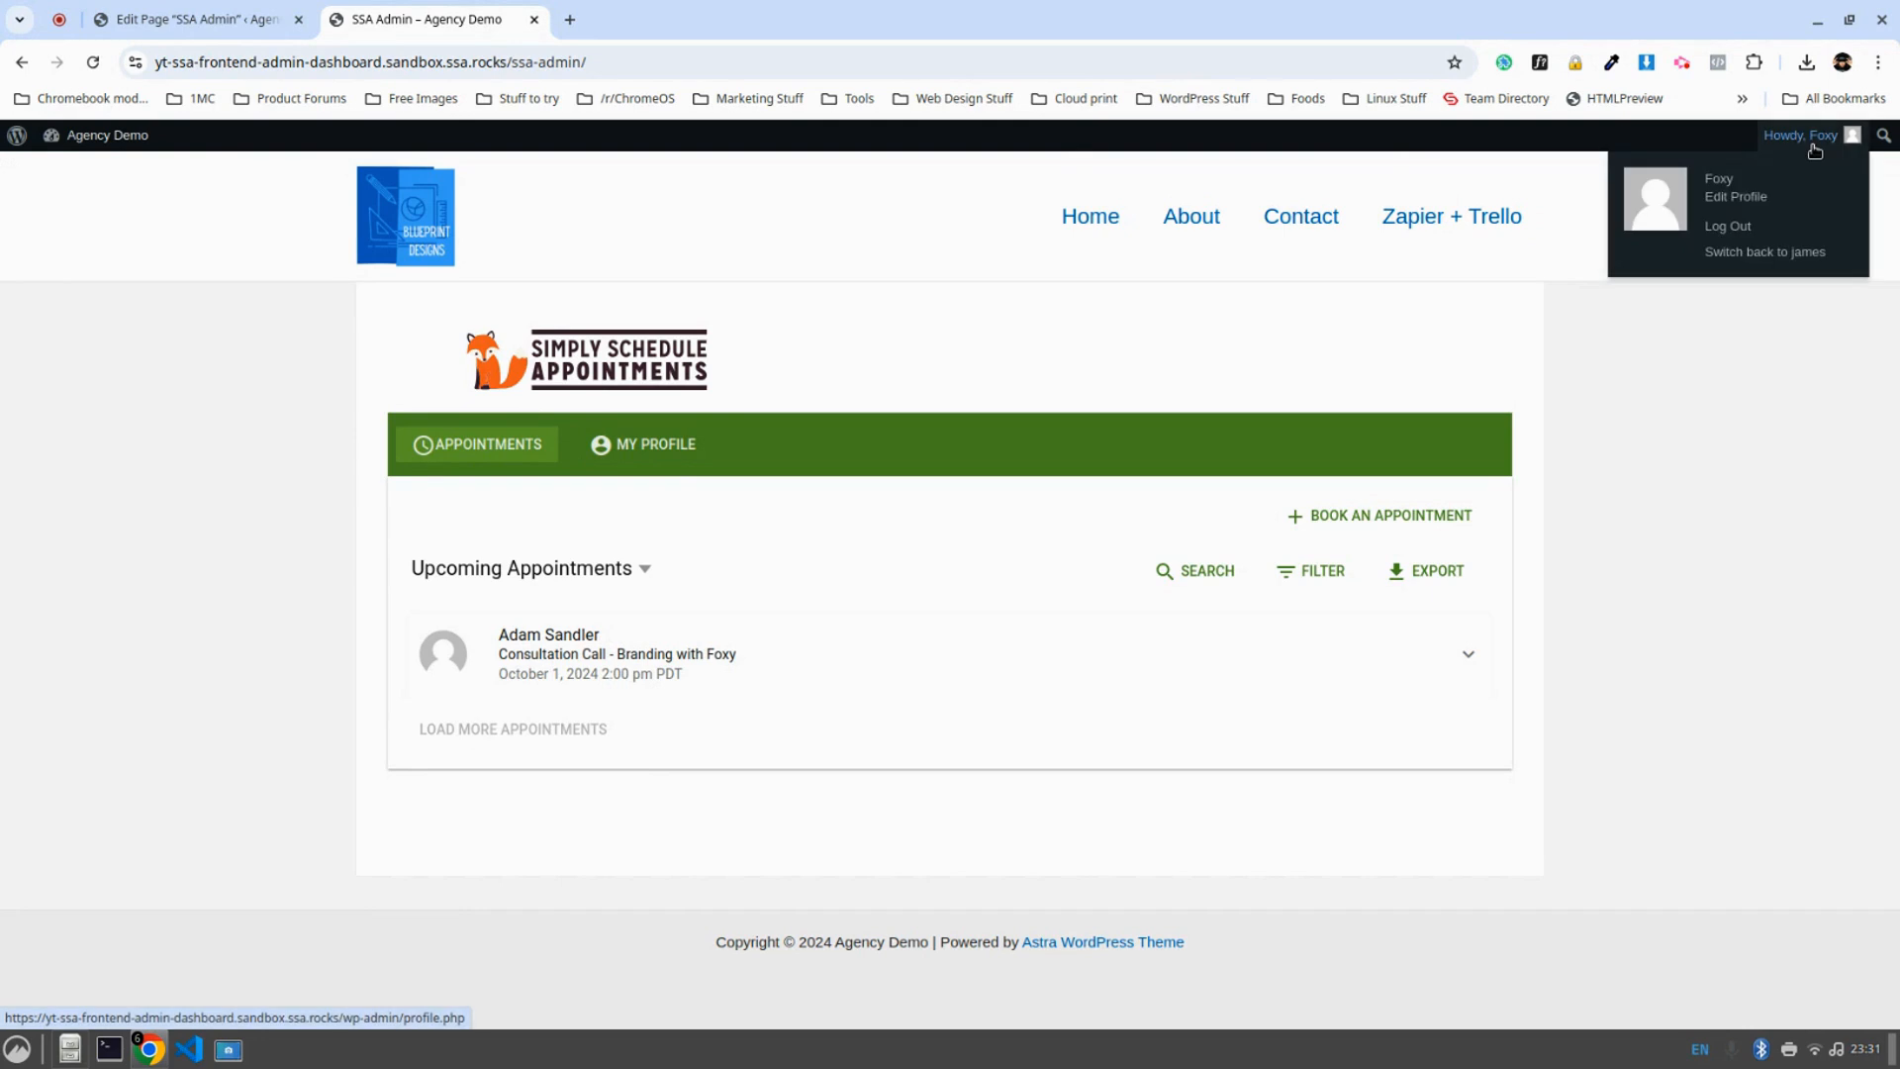
{"action": "left_click", "coordinate": [1773, 255]}
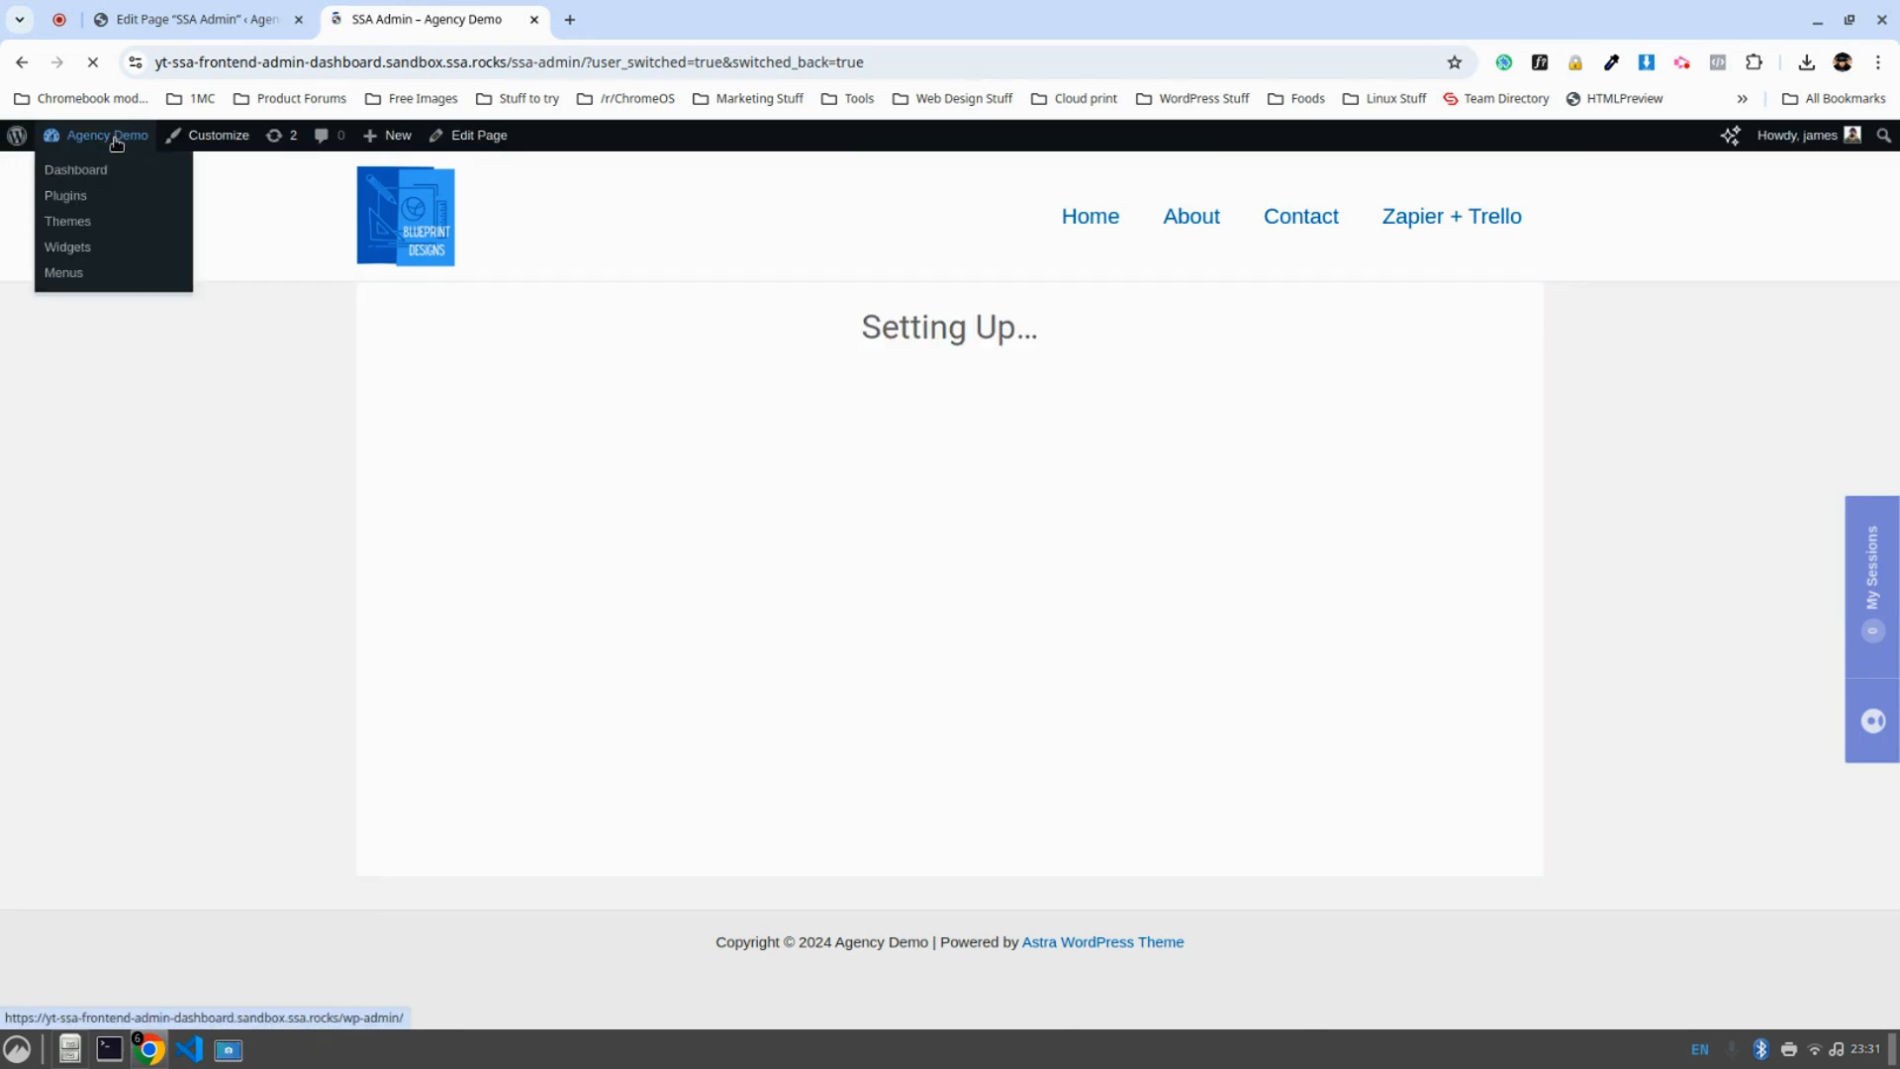
{"action": "left_click", "coordinate": [116, 143]}
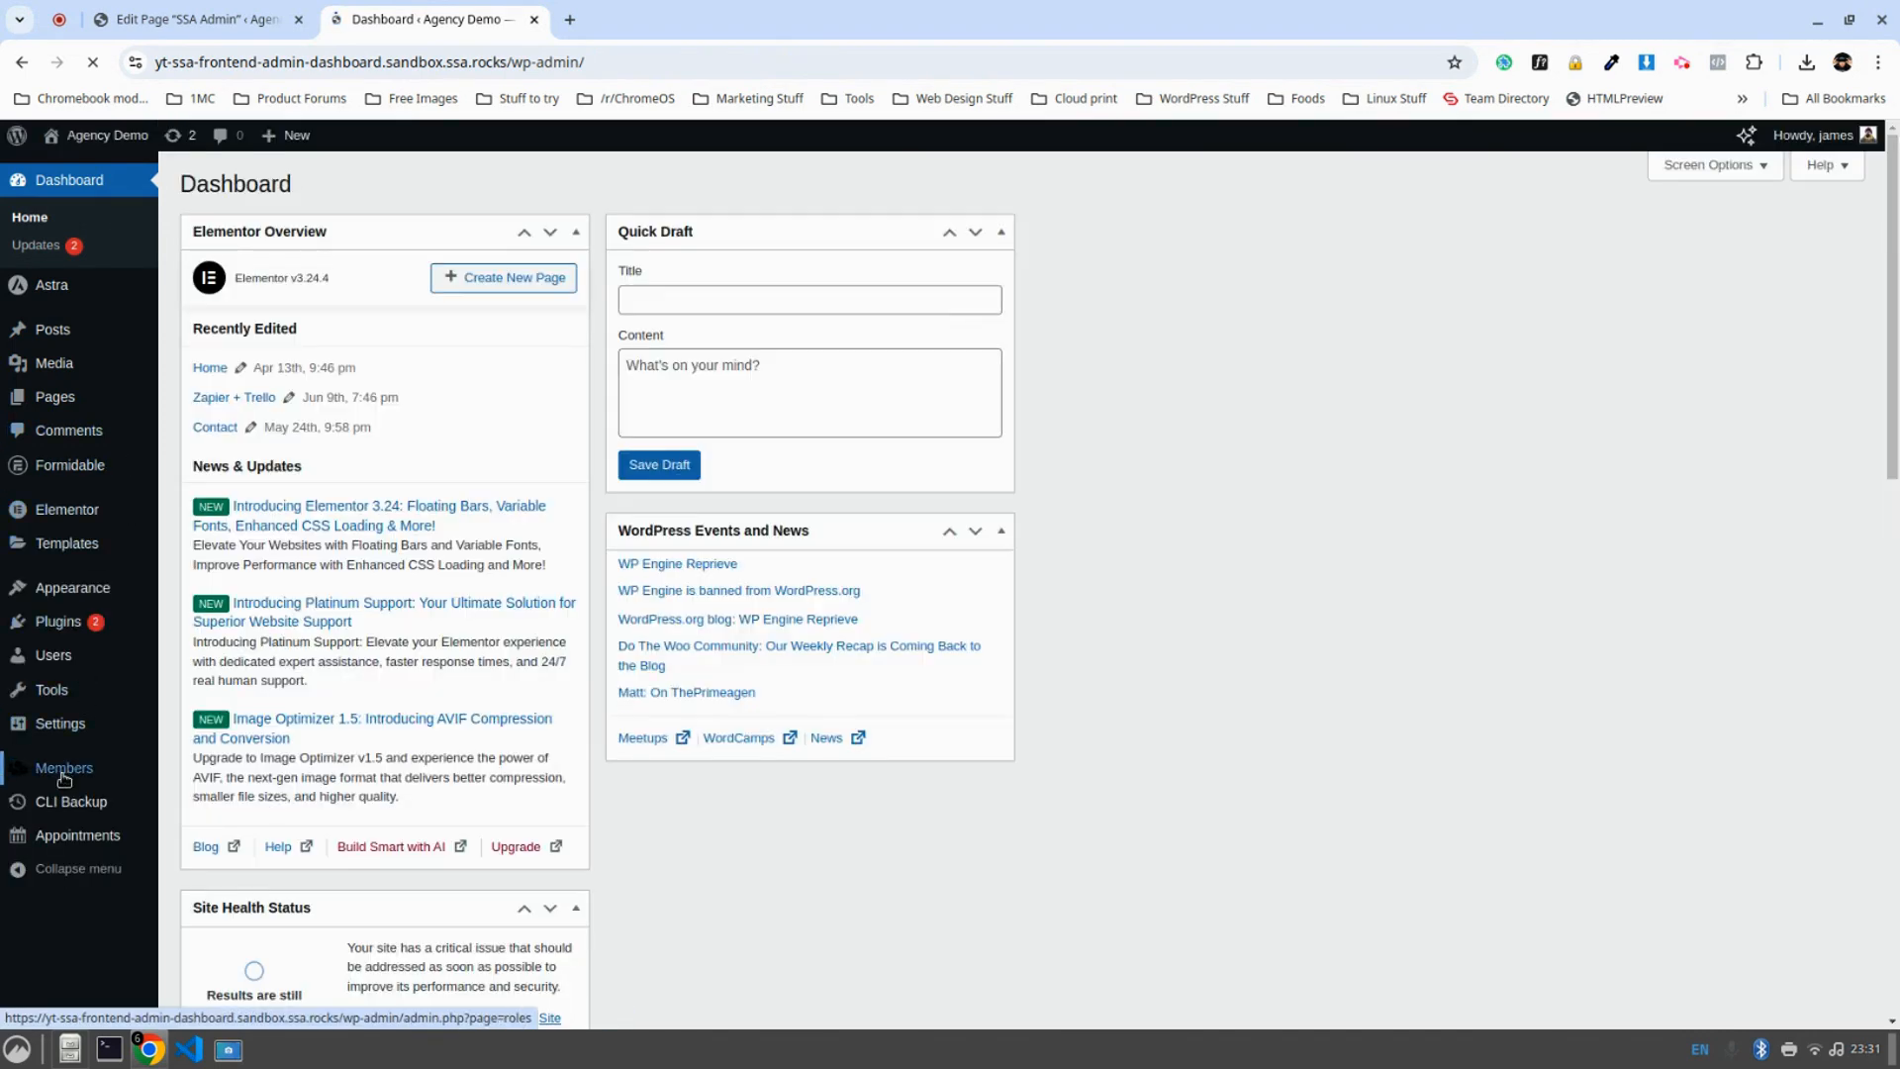
Start a new role in the Members plugin and name it Team Leader.
{"action": "mouse_move", "coordinate": [65, 774]}
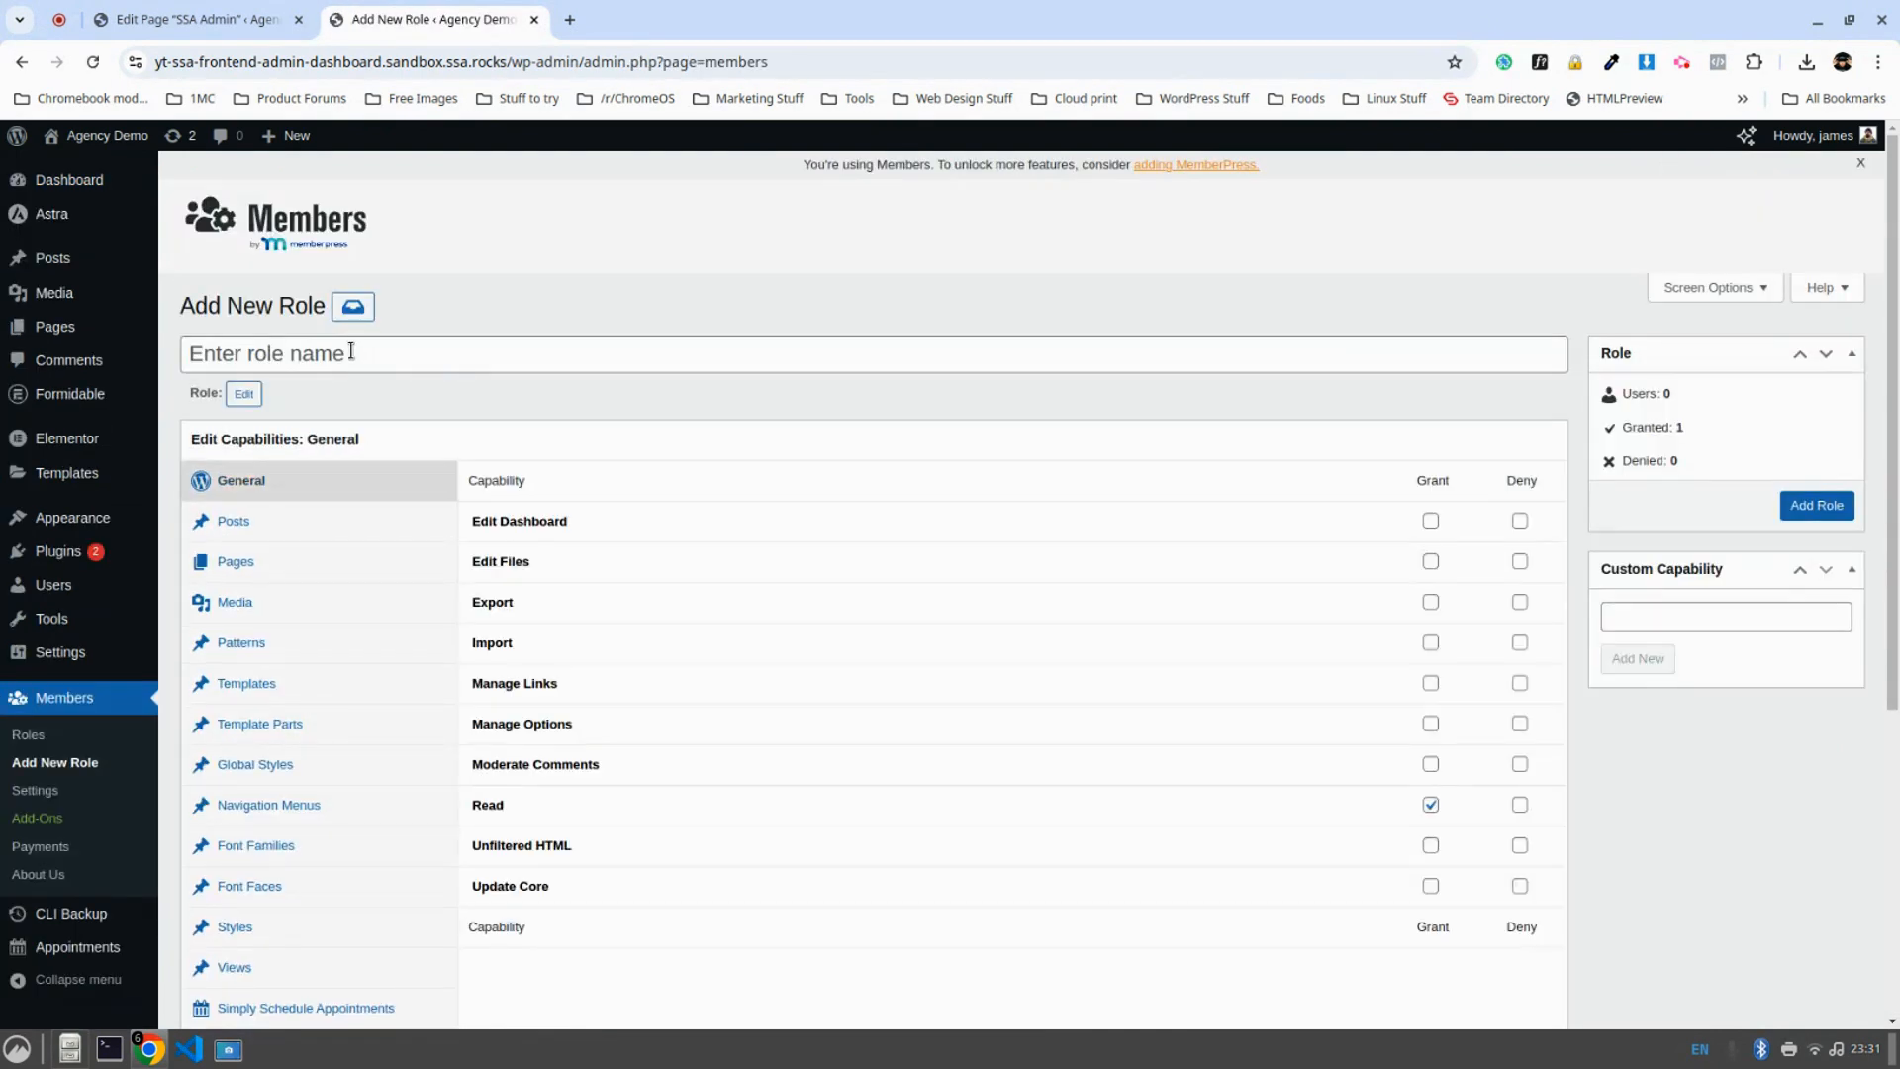
{"action": "left_click", "coordinate": [348, 349]}
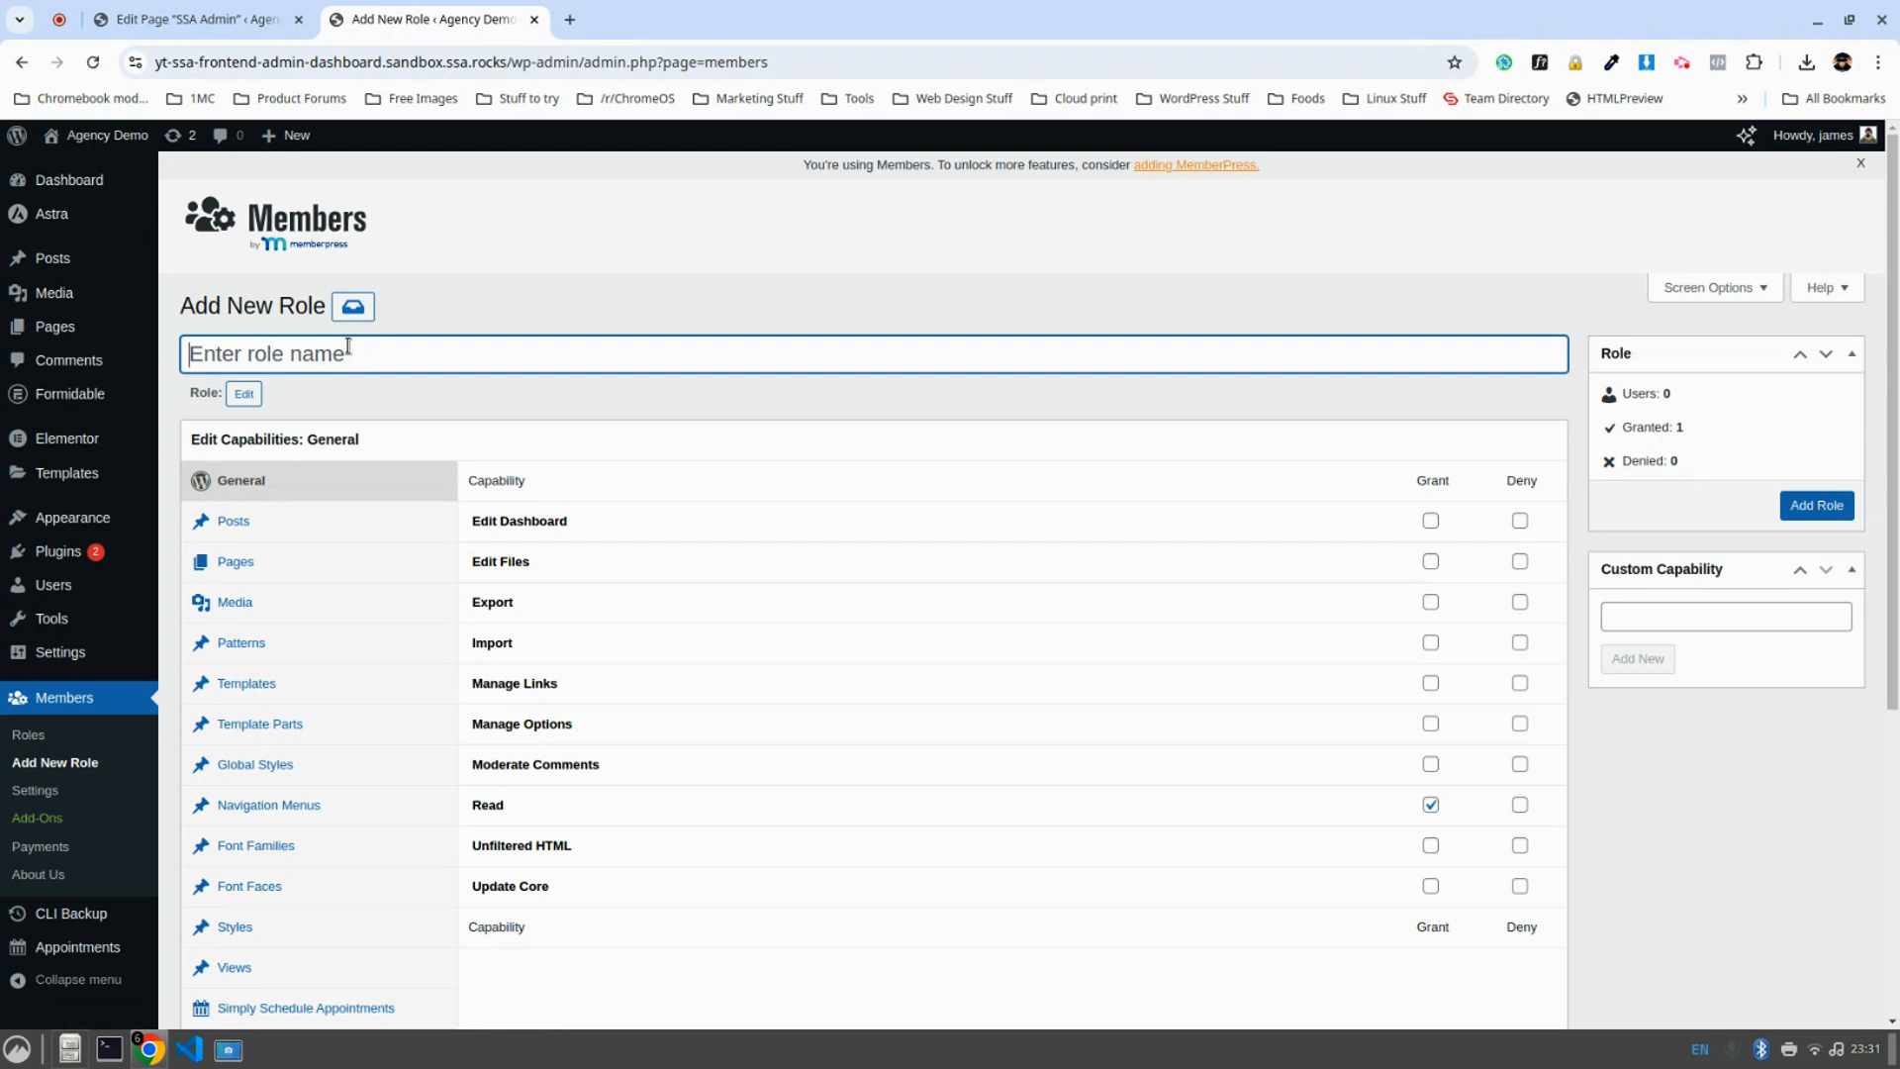
{"action": "type", "text": "Team Leader"}
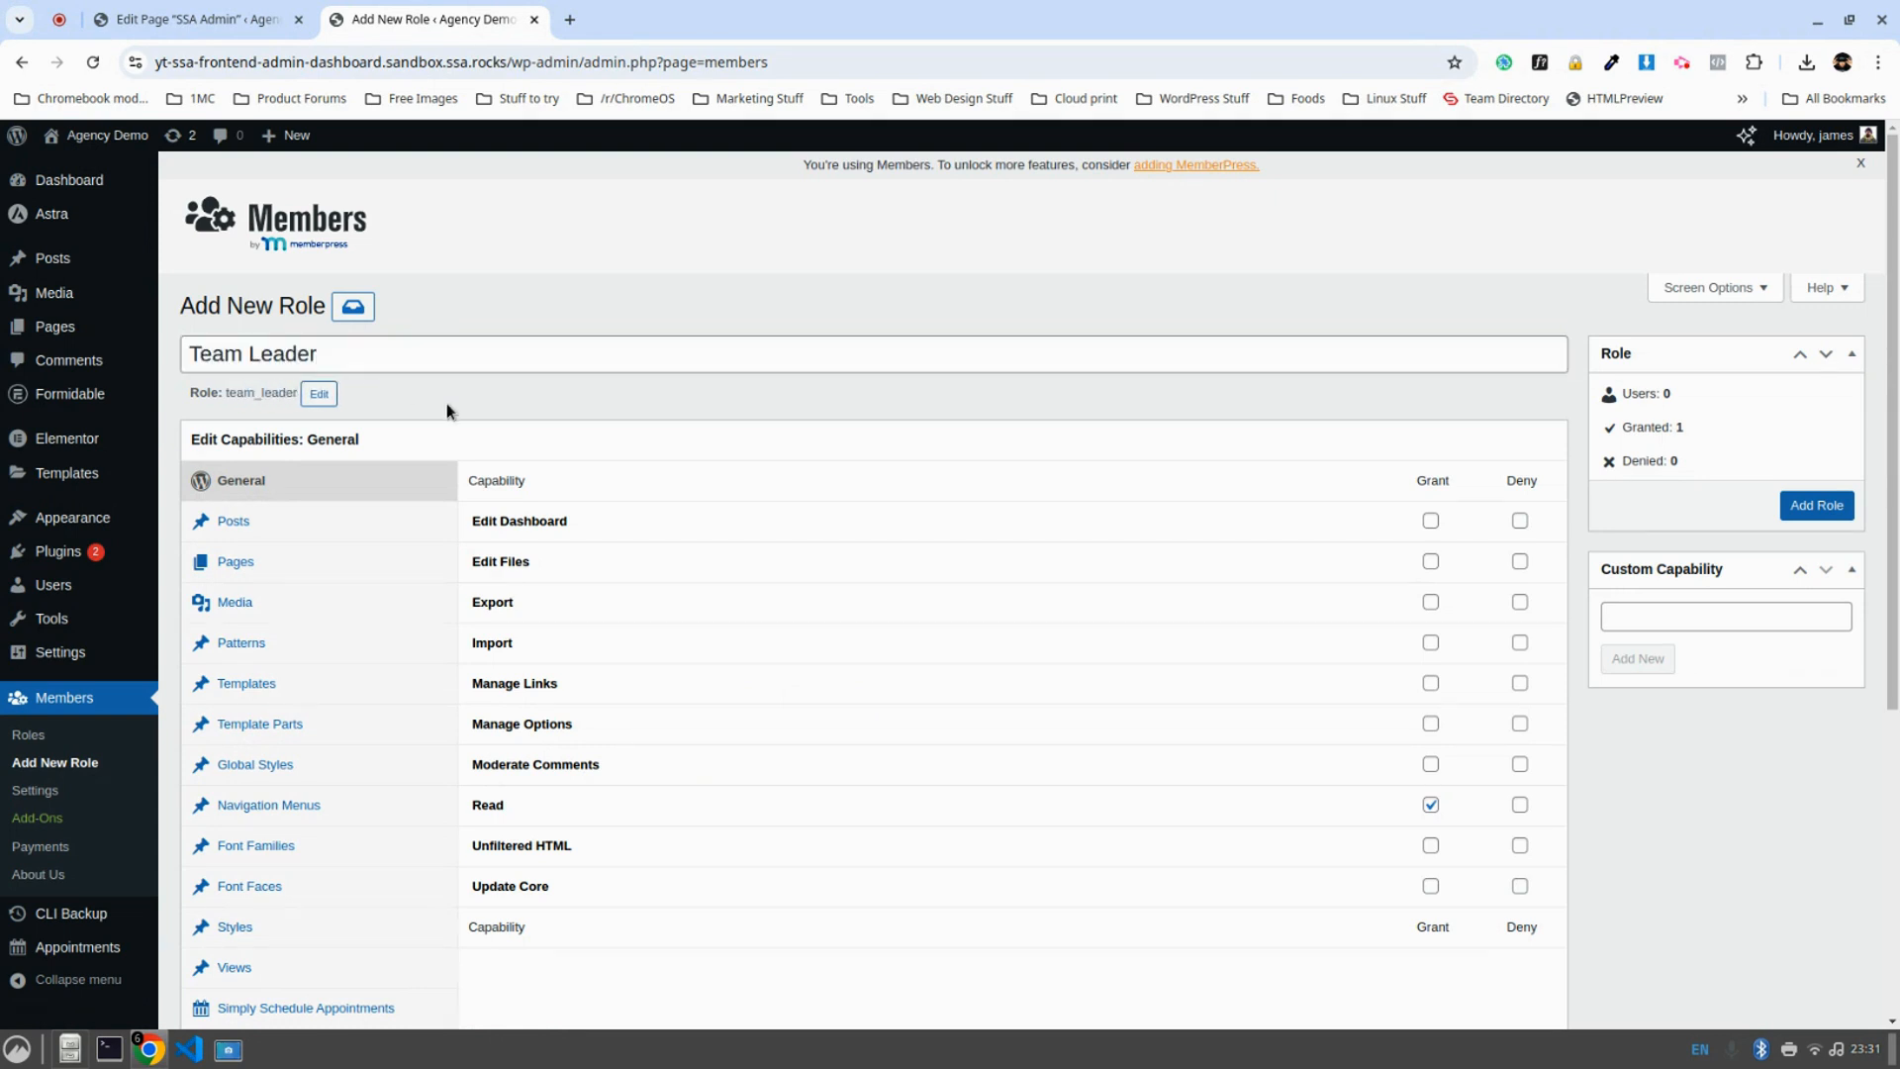
Grant the role Manage Appointments, Manage Others' (Staff) Appointments and Manage Appointment Types under Simply Schedule Appointments, and create the role.
{"action": "scroll", "coordinate": [443, 406], "scroll_direction": "down", "scroll_amount": 3}
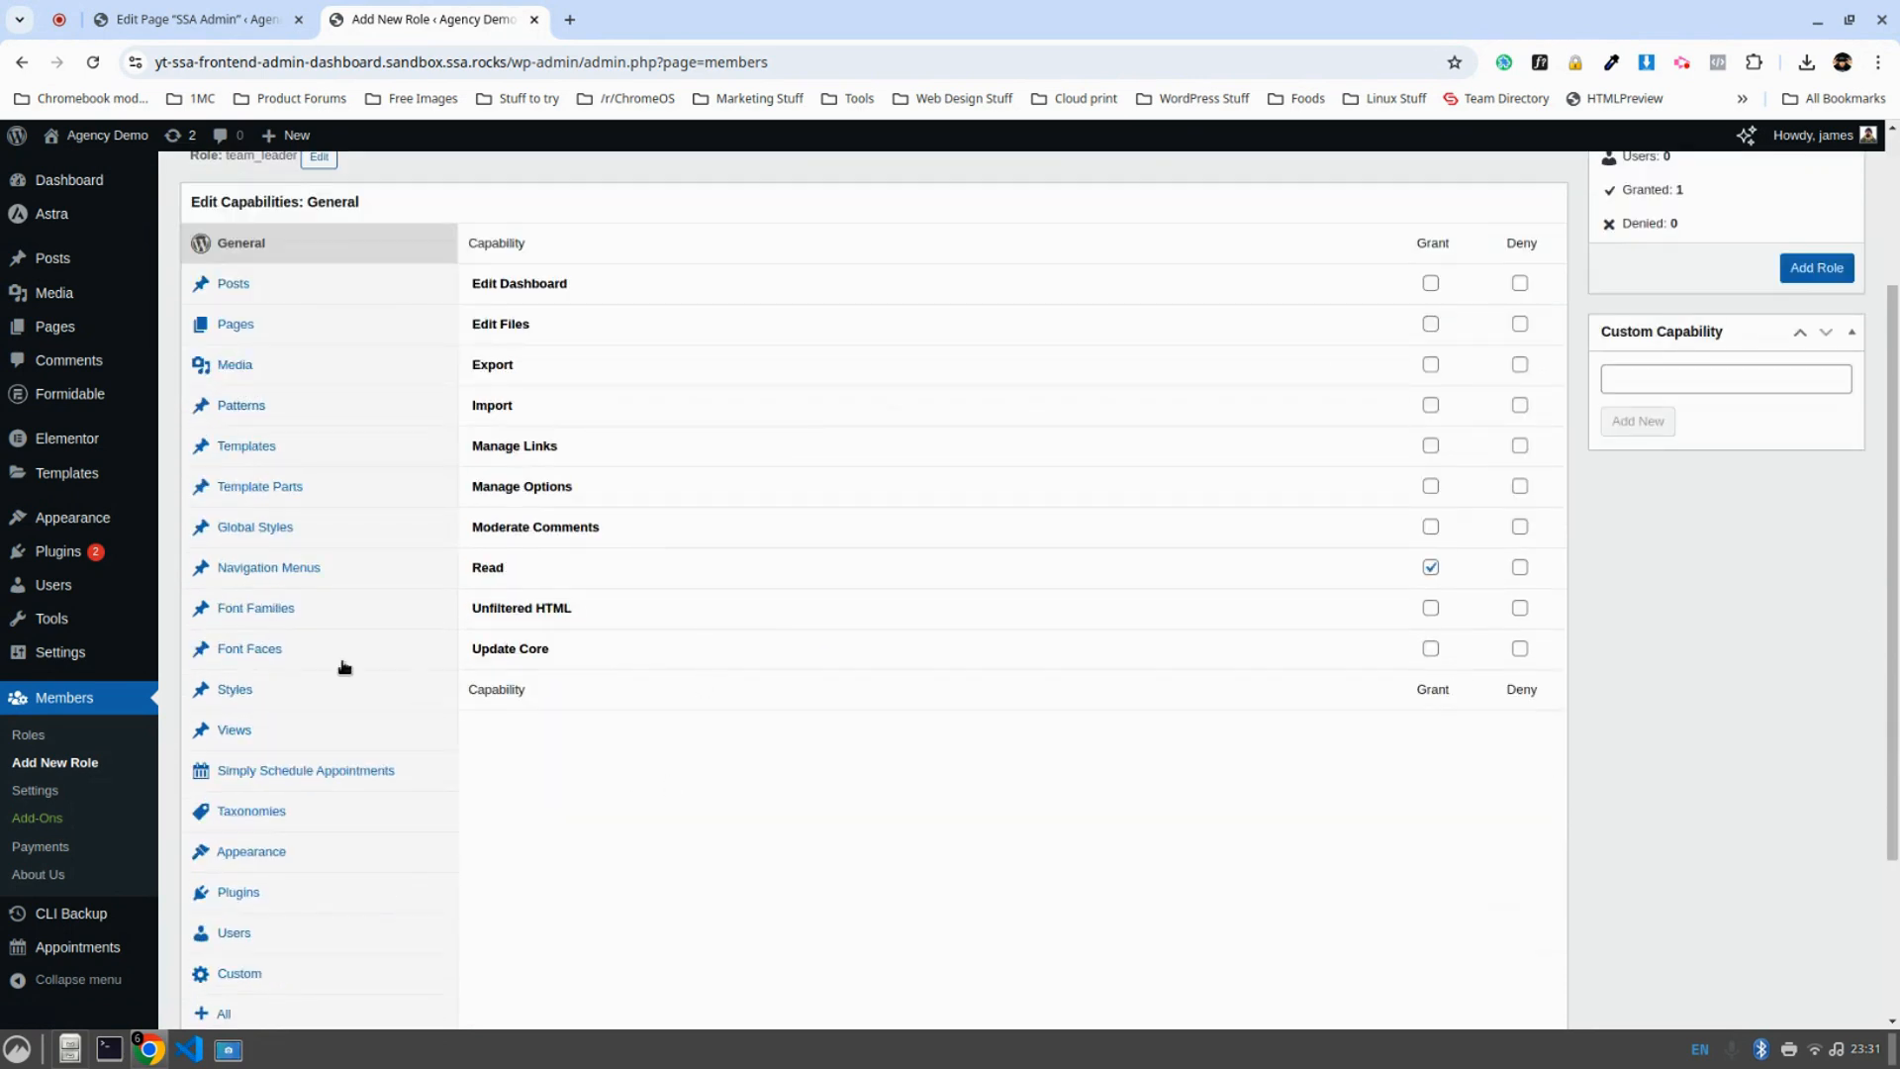
{"action": "left_click", "coordinate": [263, 775]}
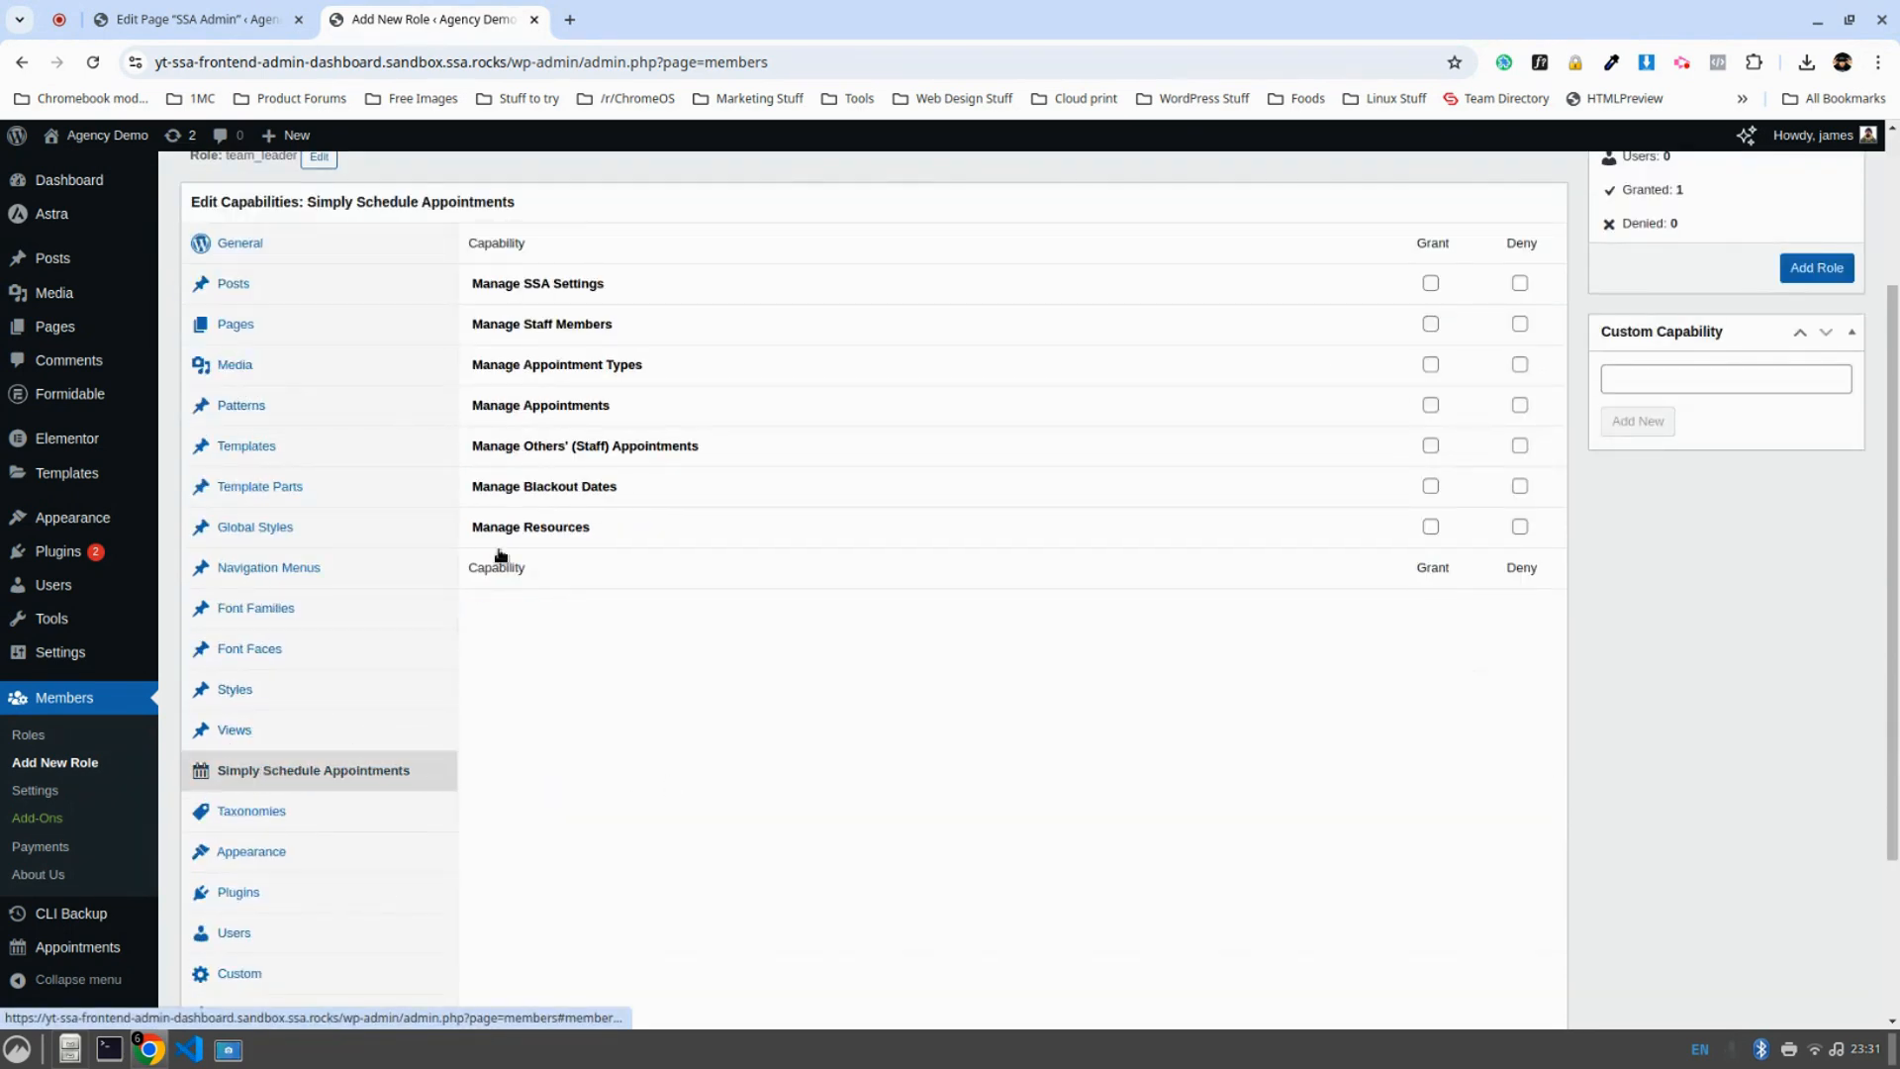
{"action": "left_click", "coordinate": [1431, 404]}
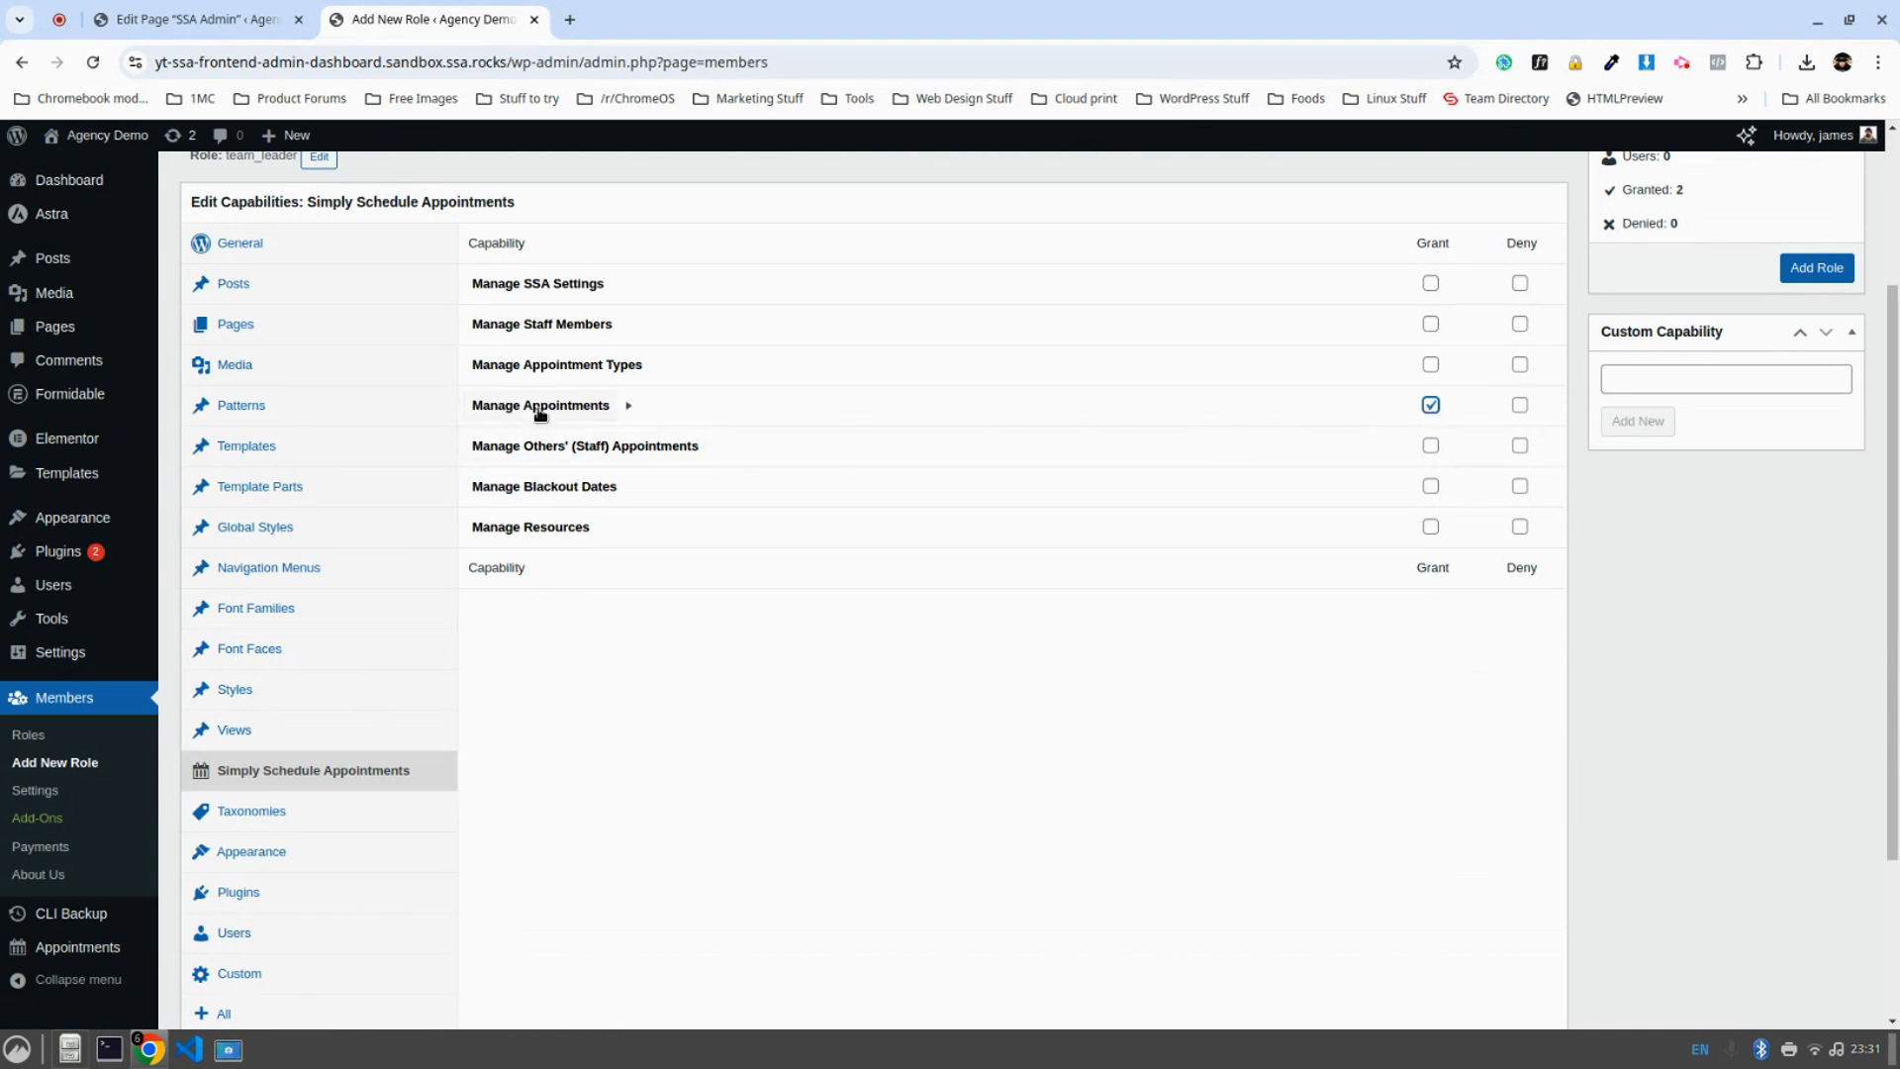
{"action": "left_click", "coordinate": [1430, 446]}
{"action": "left_click", "coordinate": [1430, 365]}
{"action": "left_click", "coordinate": [1809, 268]}
{"action": "scroll", "coordinate": [1510, 624], "scroll_direction": "up", "scroll_amount": 3}
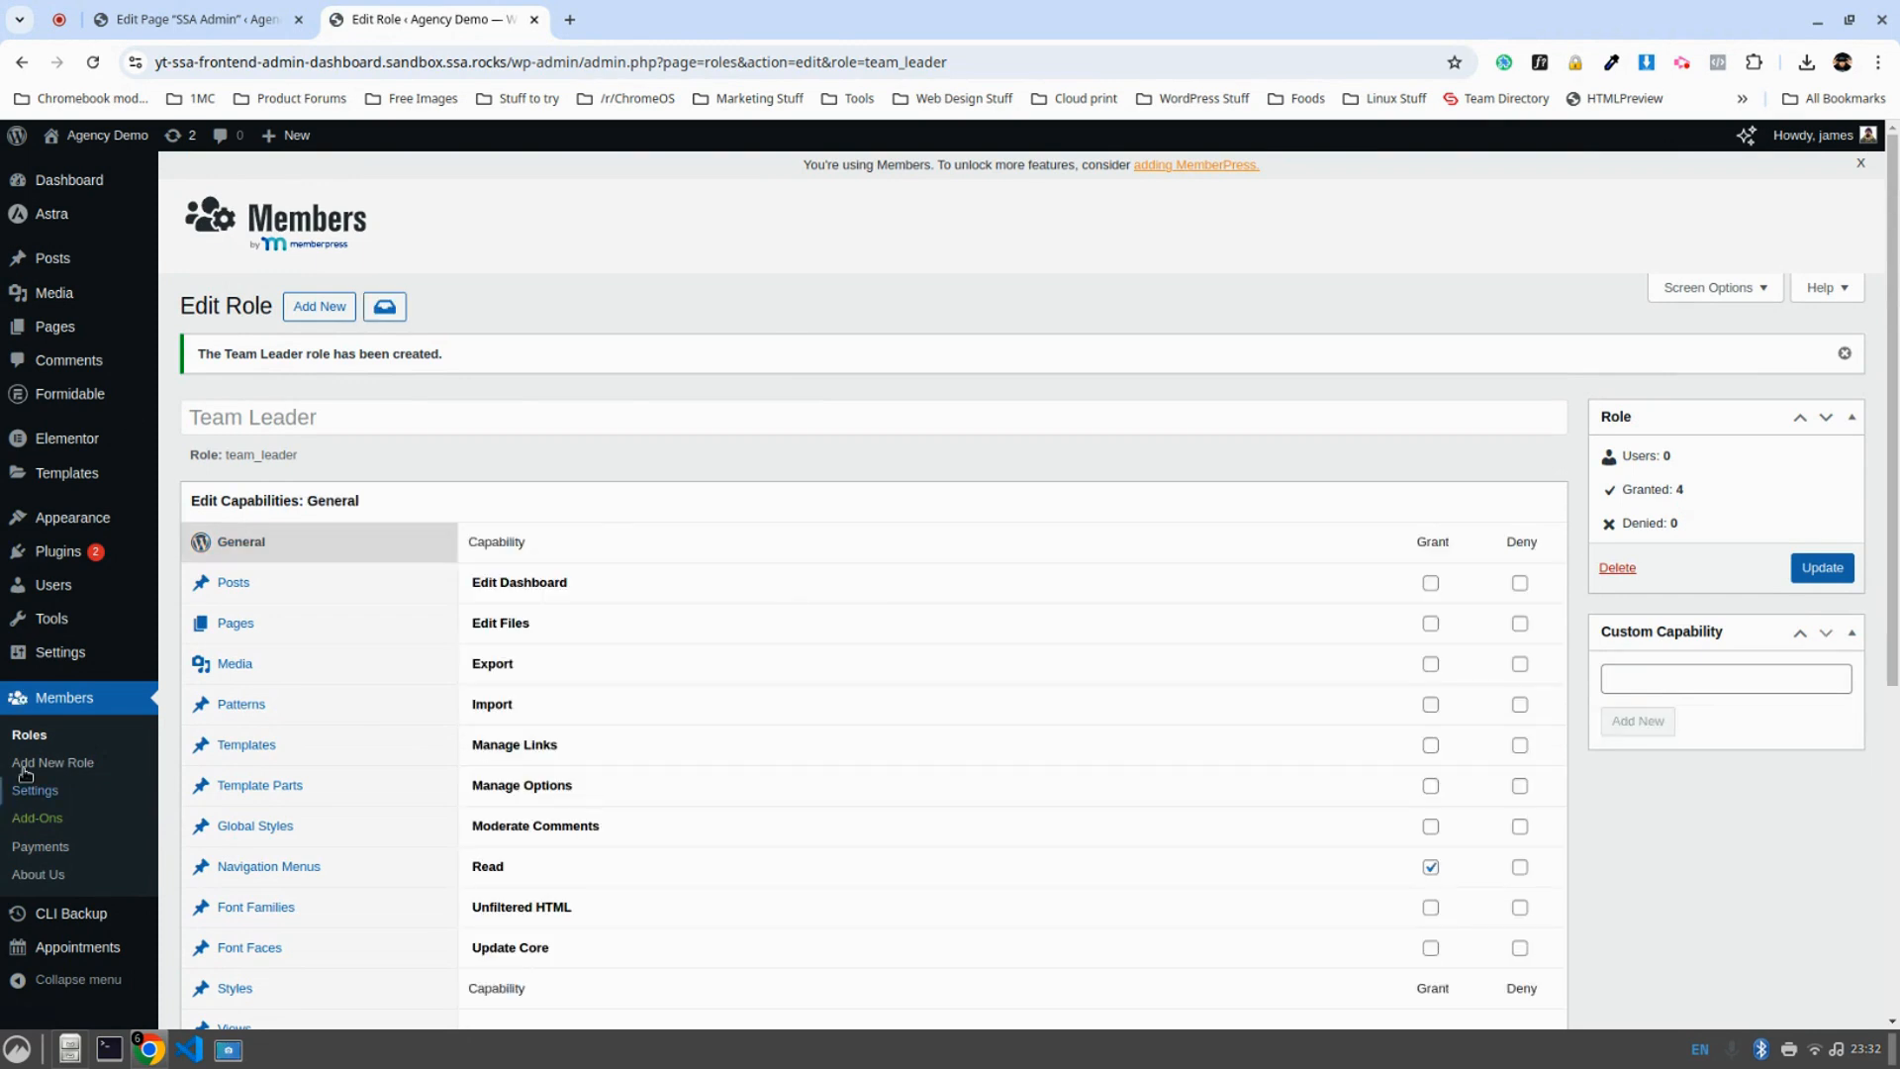
Add the Team Leader role to the second Team Member account in the user list and save the user.
{"action": "left_click", "coordinate": [50, 592]}
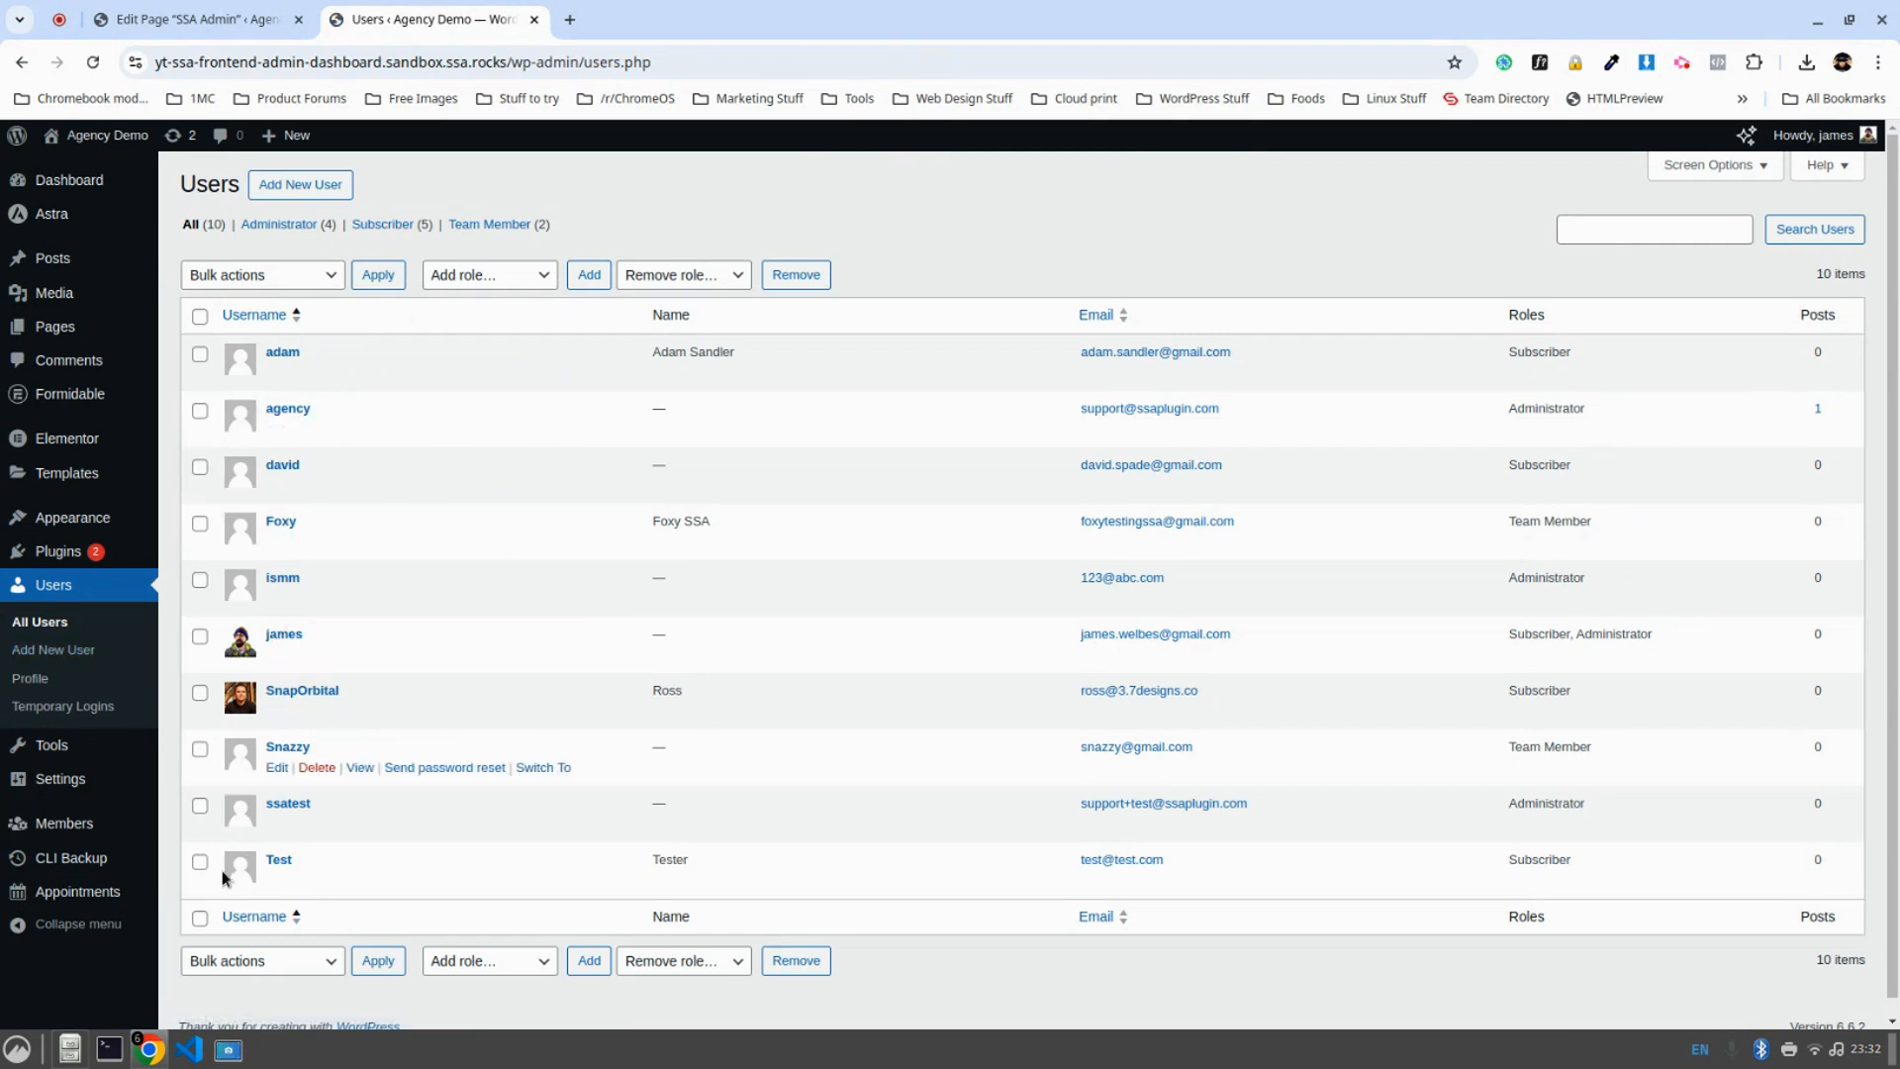
{"action": "left_click", "coordinate": [298, 749]}
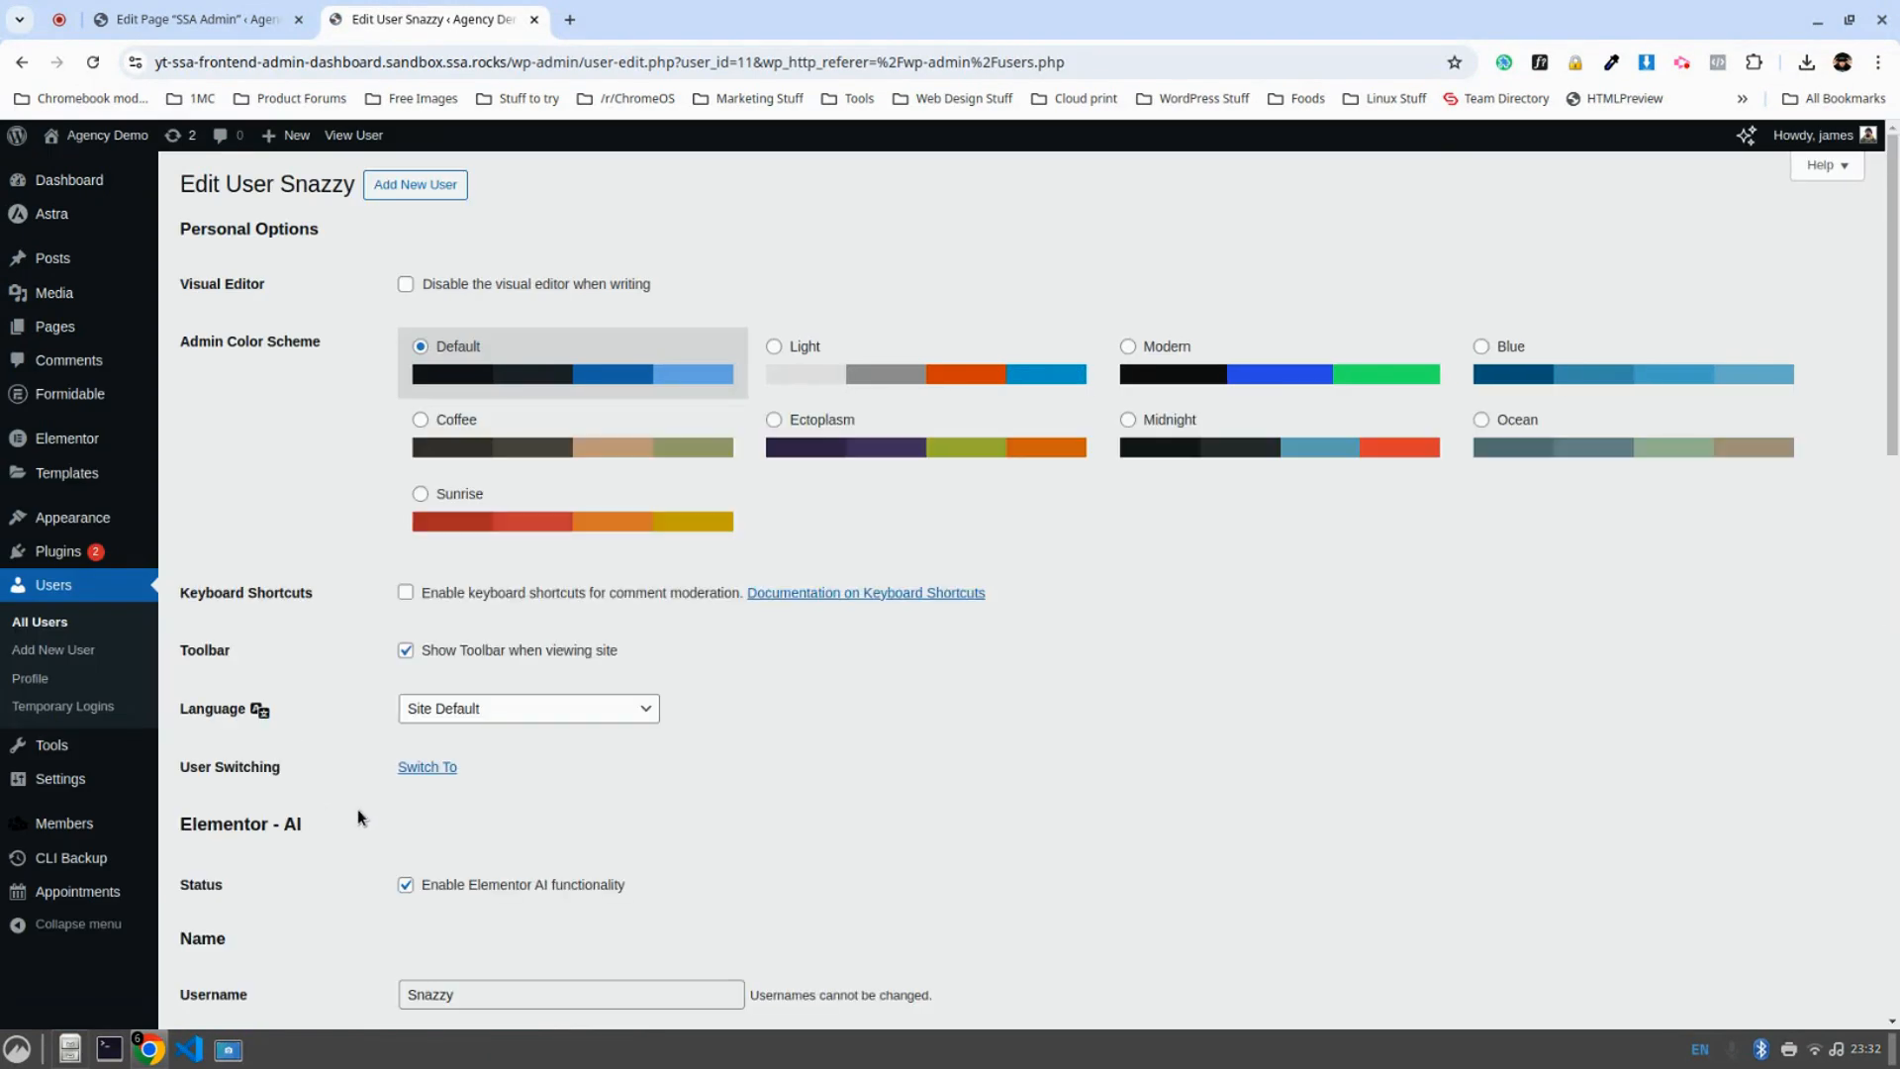
{"action": "scroll", "coordinate": [358, 810], "scroll_direction": "down", "scroll_amount": 10}
{"action": "scroll", "coordinate": [297, 574], "scroll_direction": "down", "scroll_amount": 3}
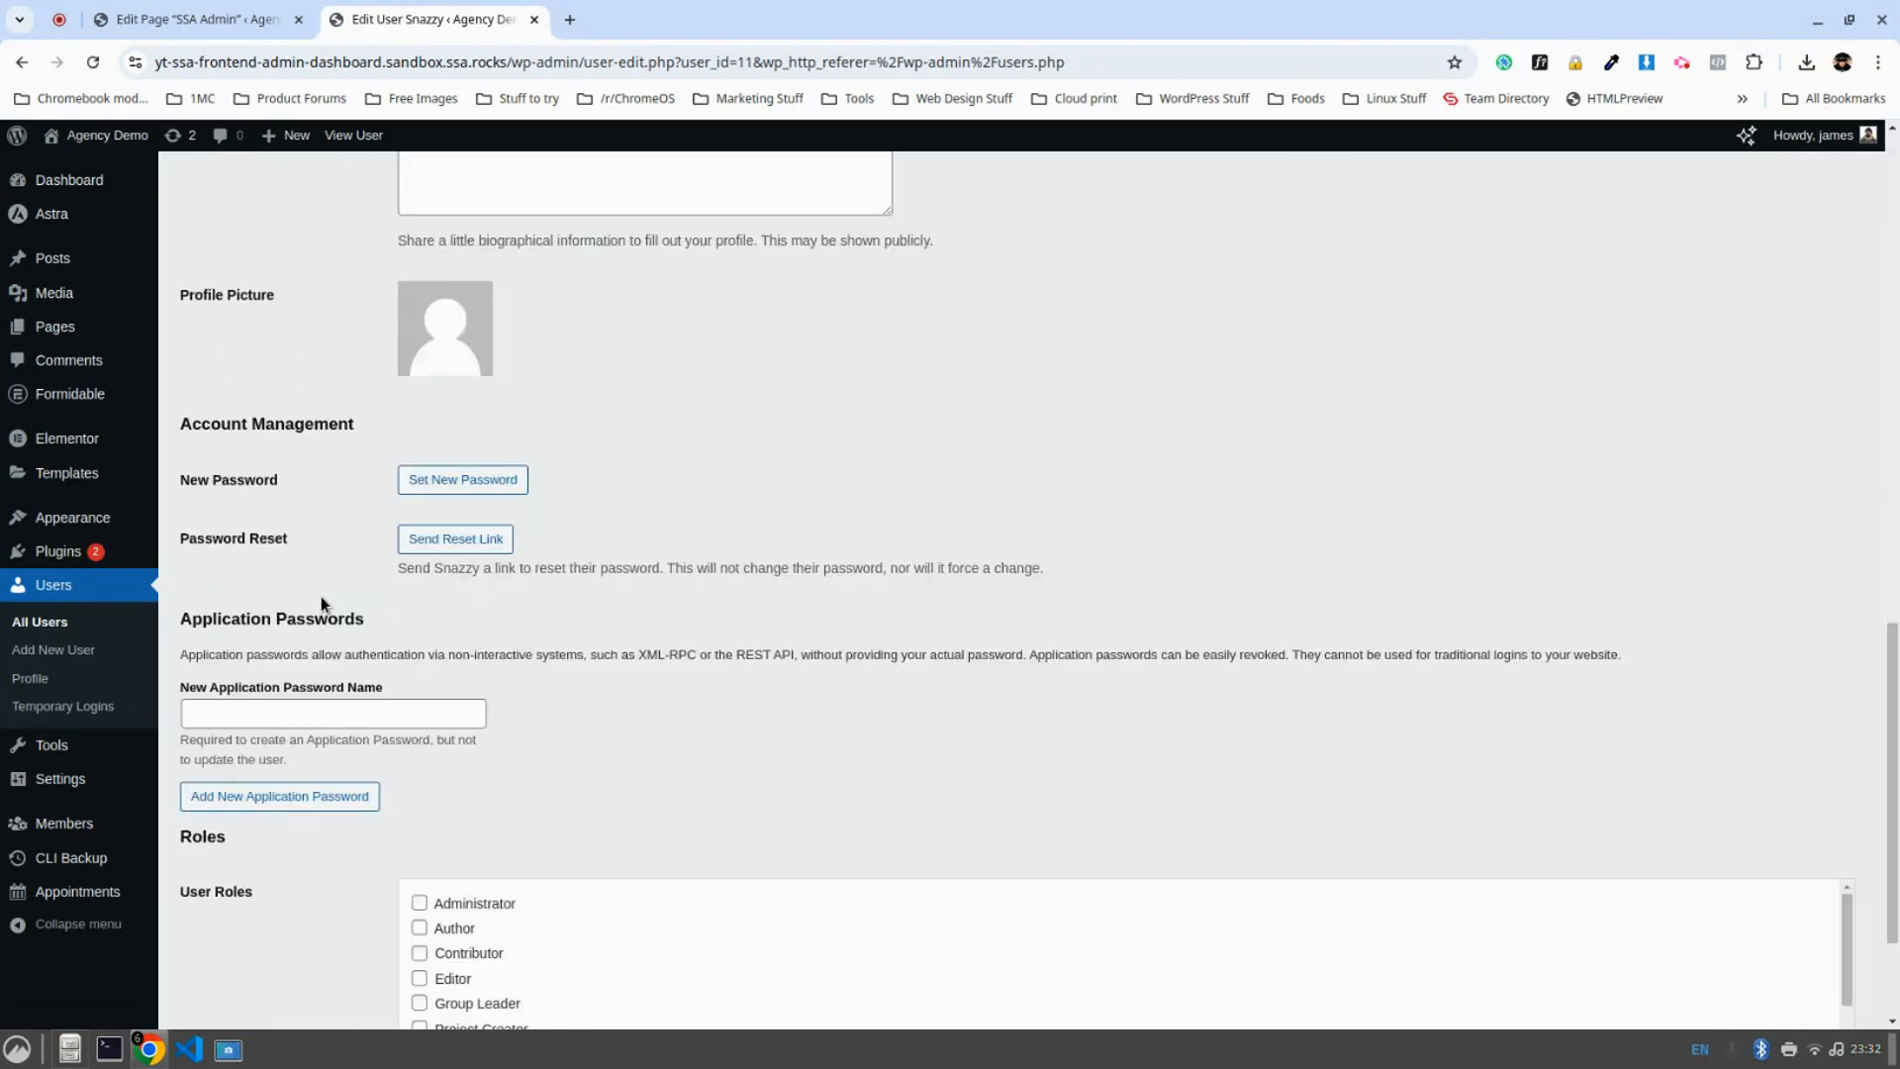
{"action": "scroll", "coordinate": [321, 596], "scroll_direction": "down", "scroll_amount": 3}
{"action": "scroll", "coordinate": [462, 815], "scroll_direction": "down", "scroll_amount": 2}
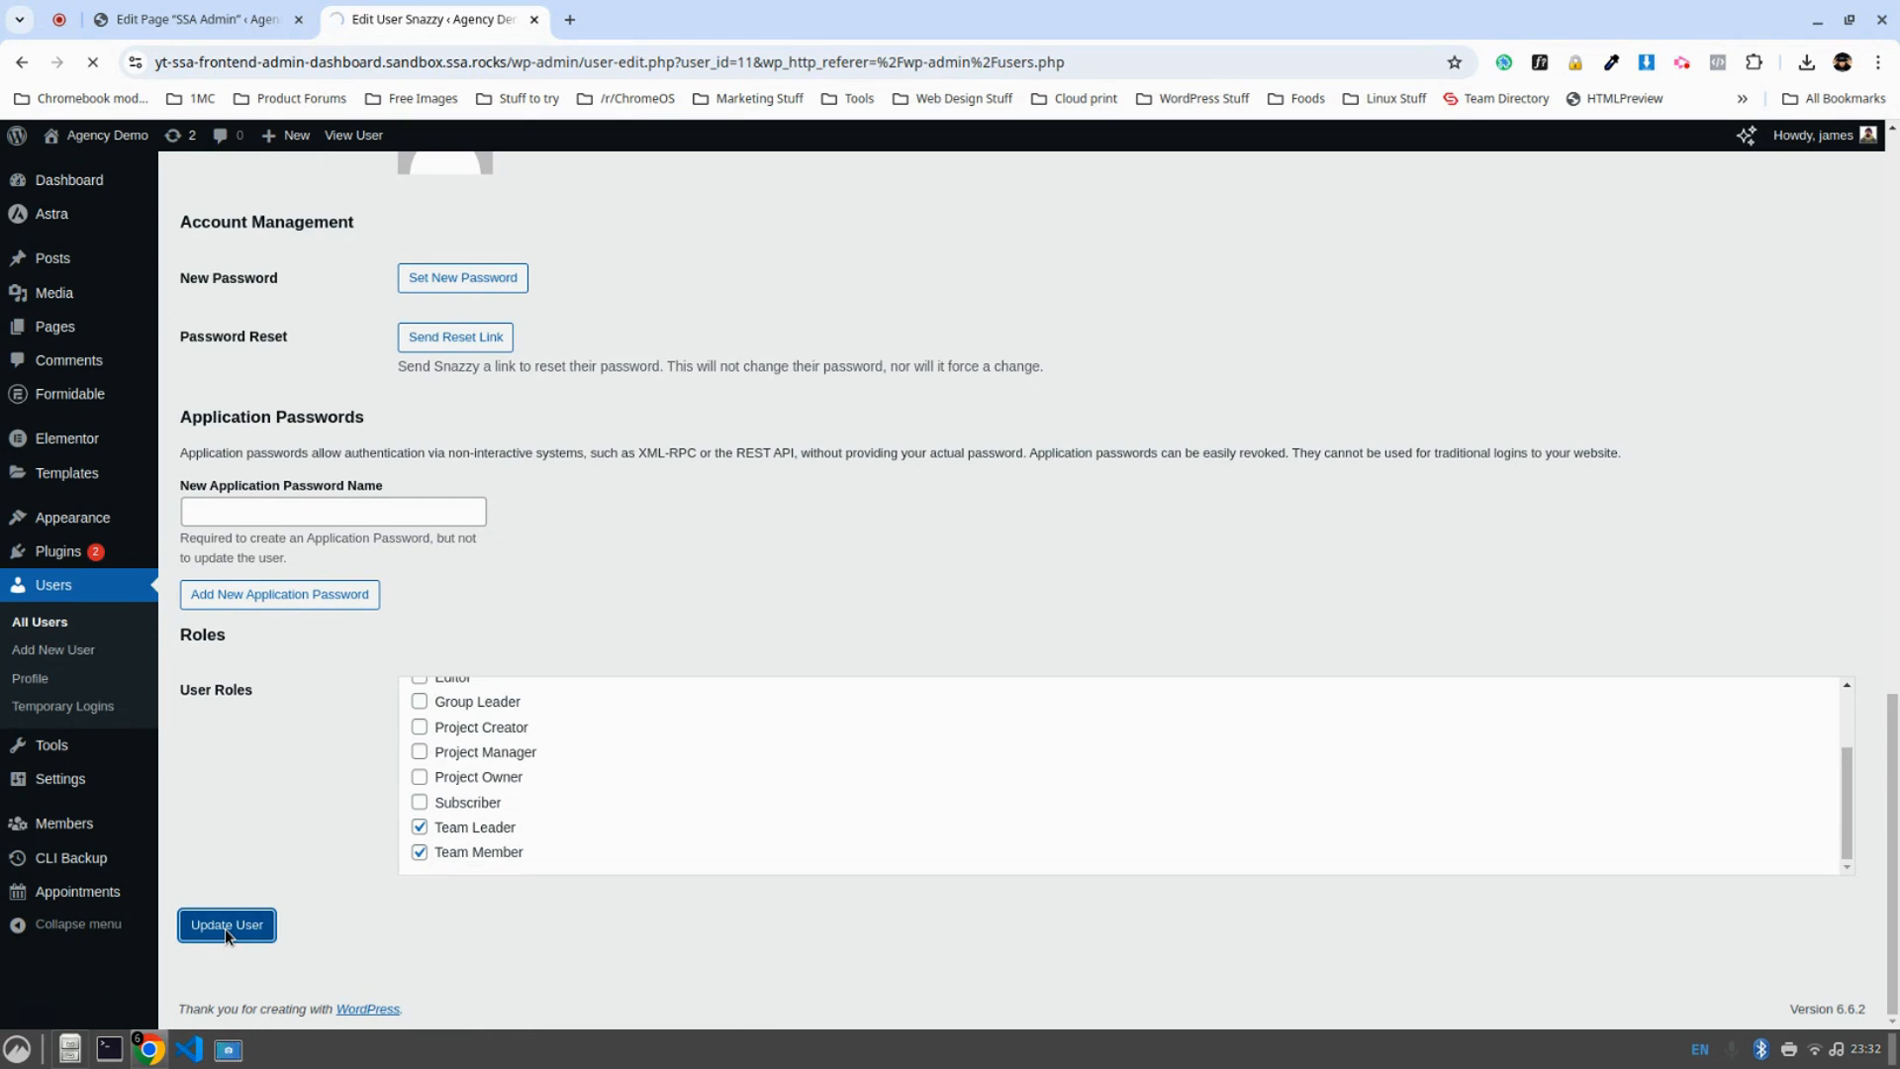
Remove the Team Member role from this user, keeping only Team Leader, and update the profile.
{"action": "scroll", "coordinate": [338, 837], "scroll_direction": "down", "scroll_amount": 7}
{"action": "scroll", "coordinate": [346, 846], "scroll_direction": "down", "scroll_amount": 10}
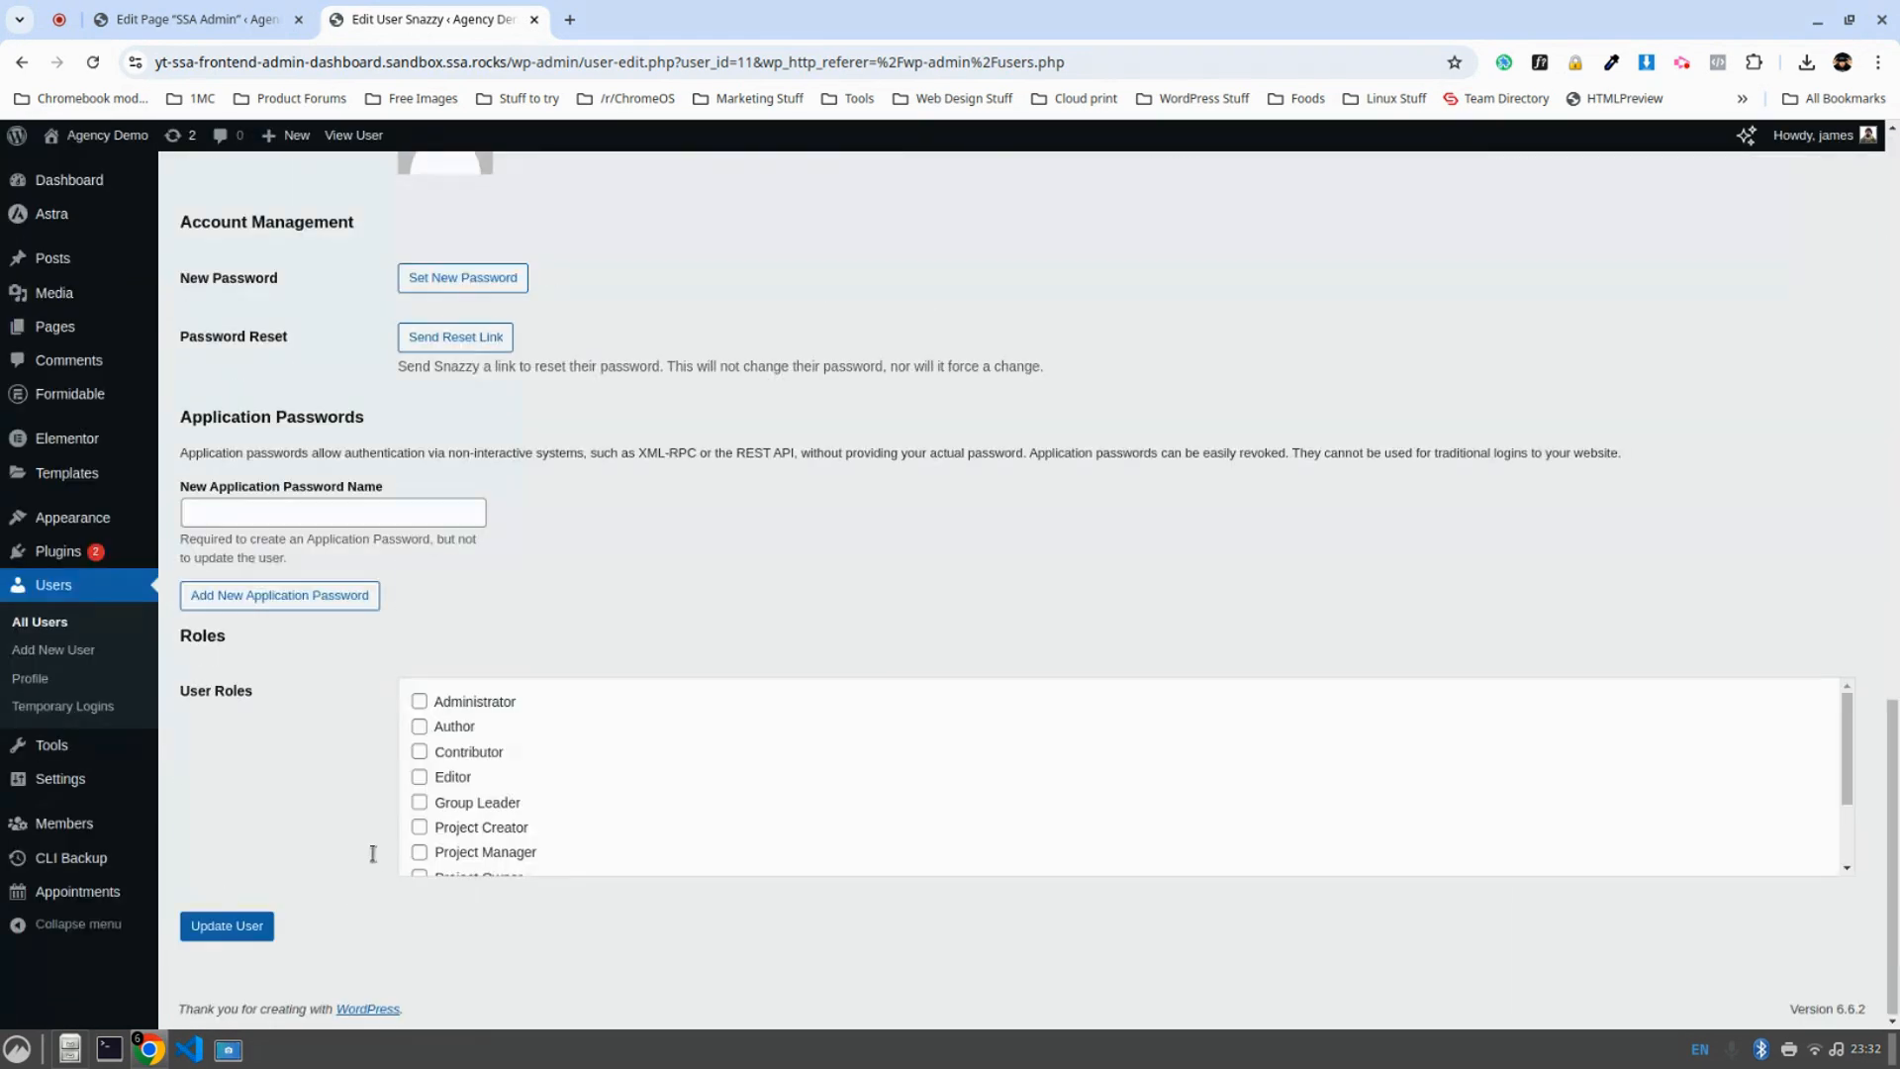
{"action": "scroll", "coordinate": [436, 831], "scroll_direction": "down", "scroll_amount": 2}
{"action": "key", "text": "Tab"}
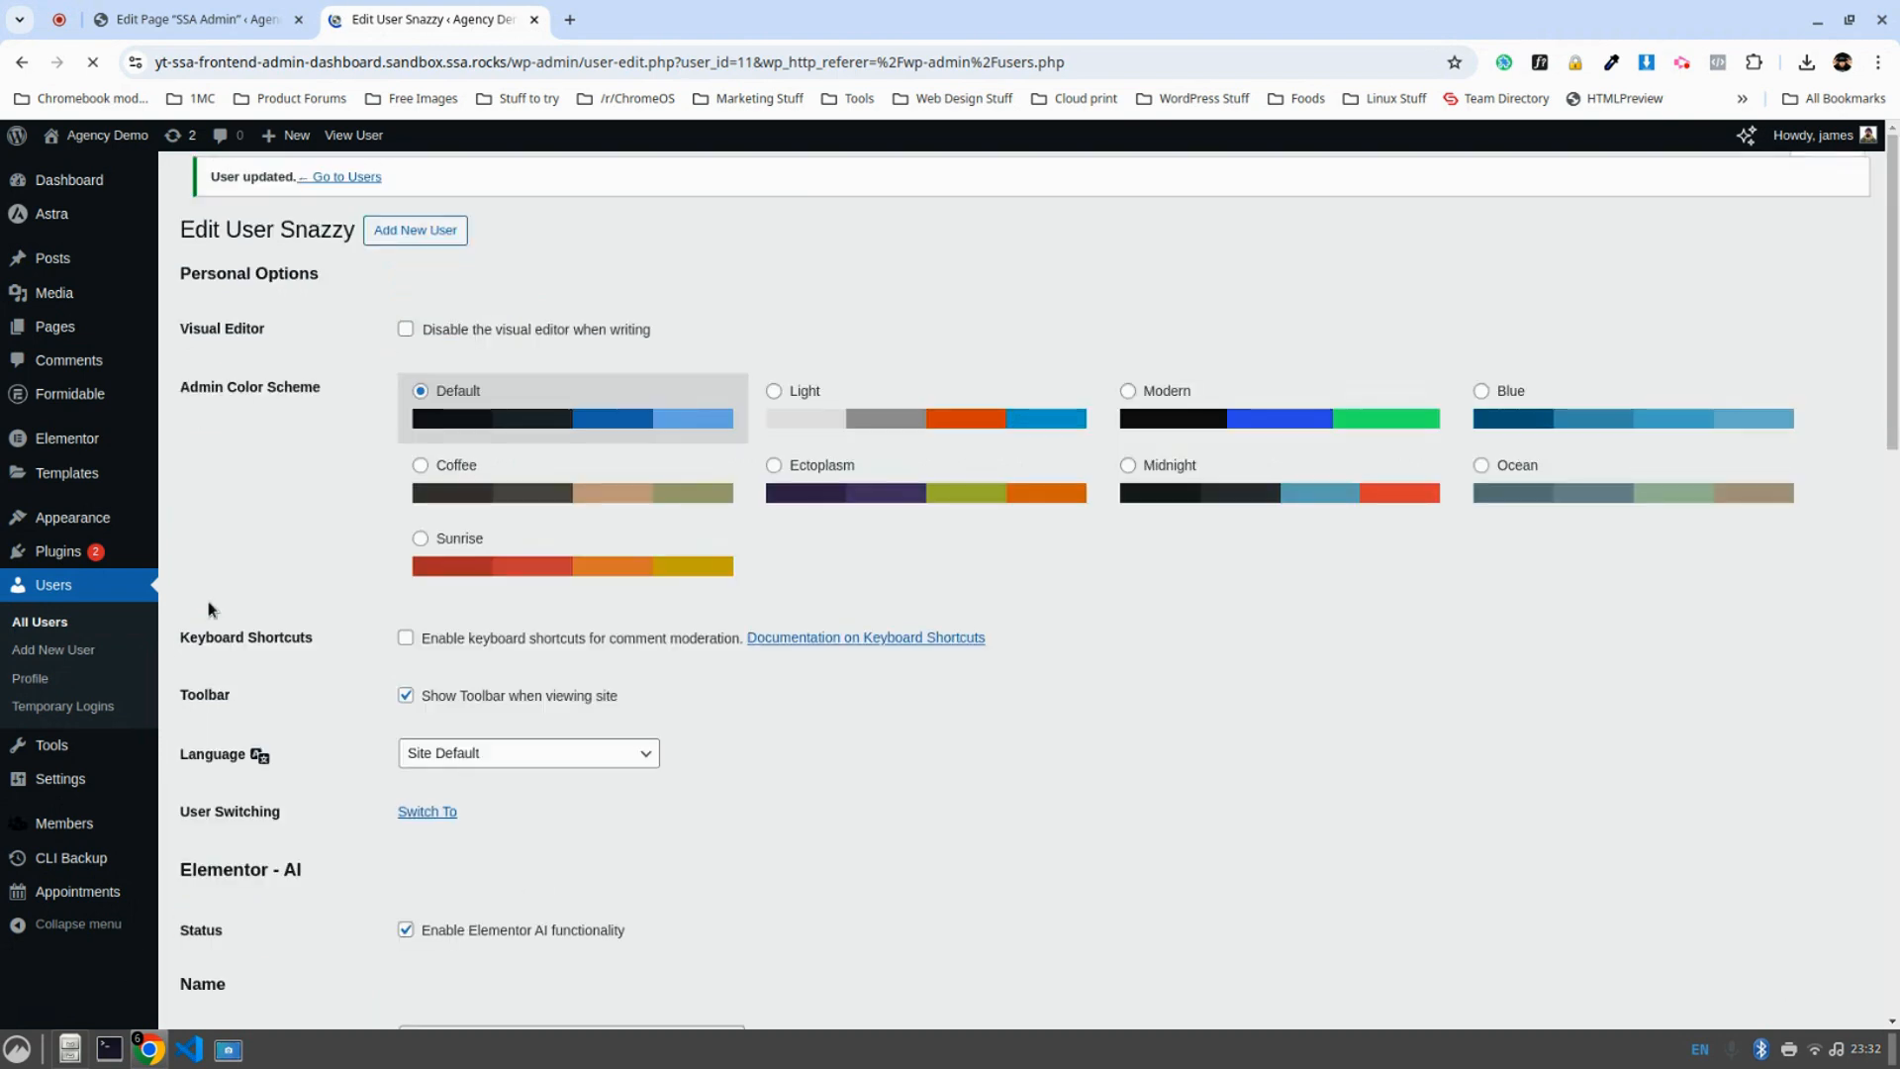
Switch to the Team Leader account from the user list and load the site's /ssa-admin page.
{"action": "left_click", "coordinate": [53, 588]}
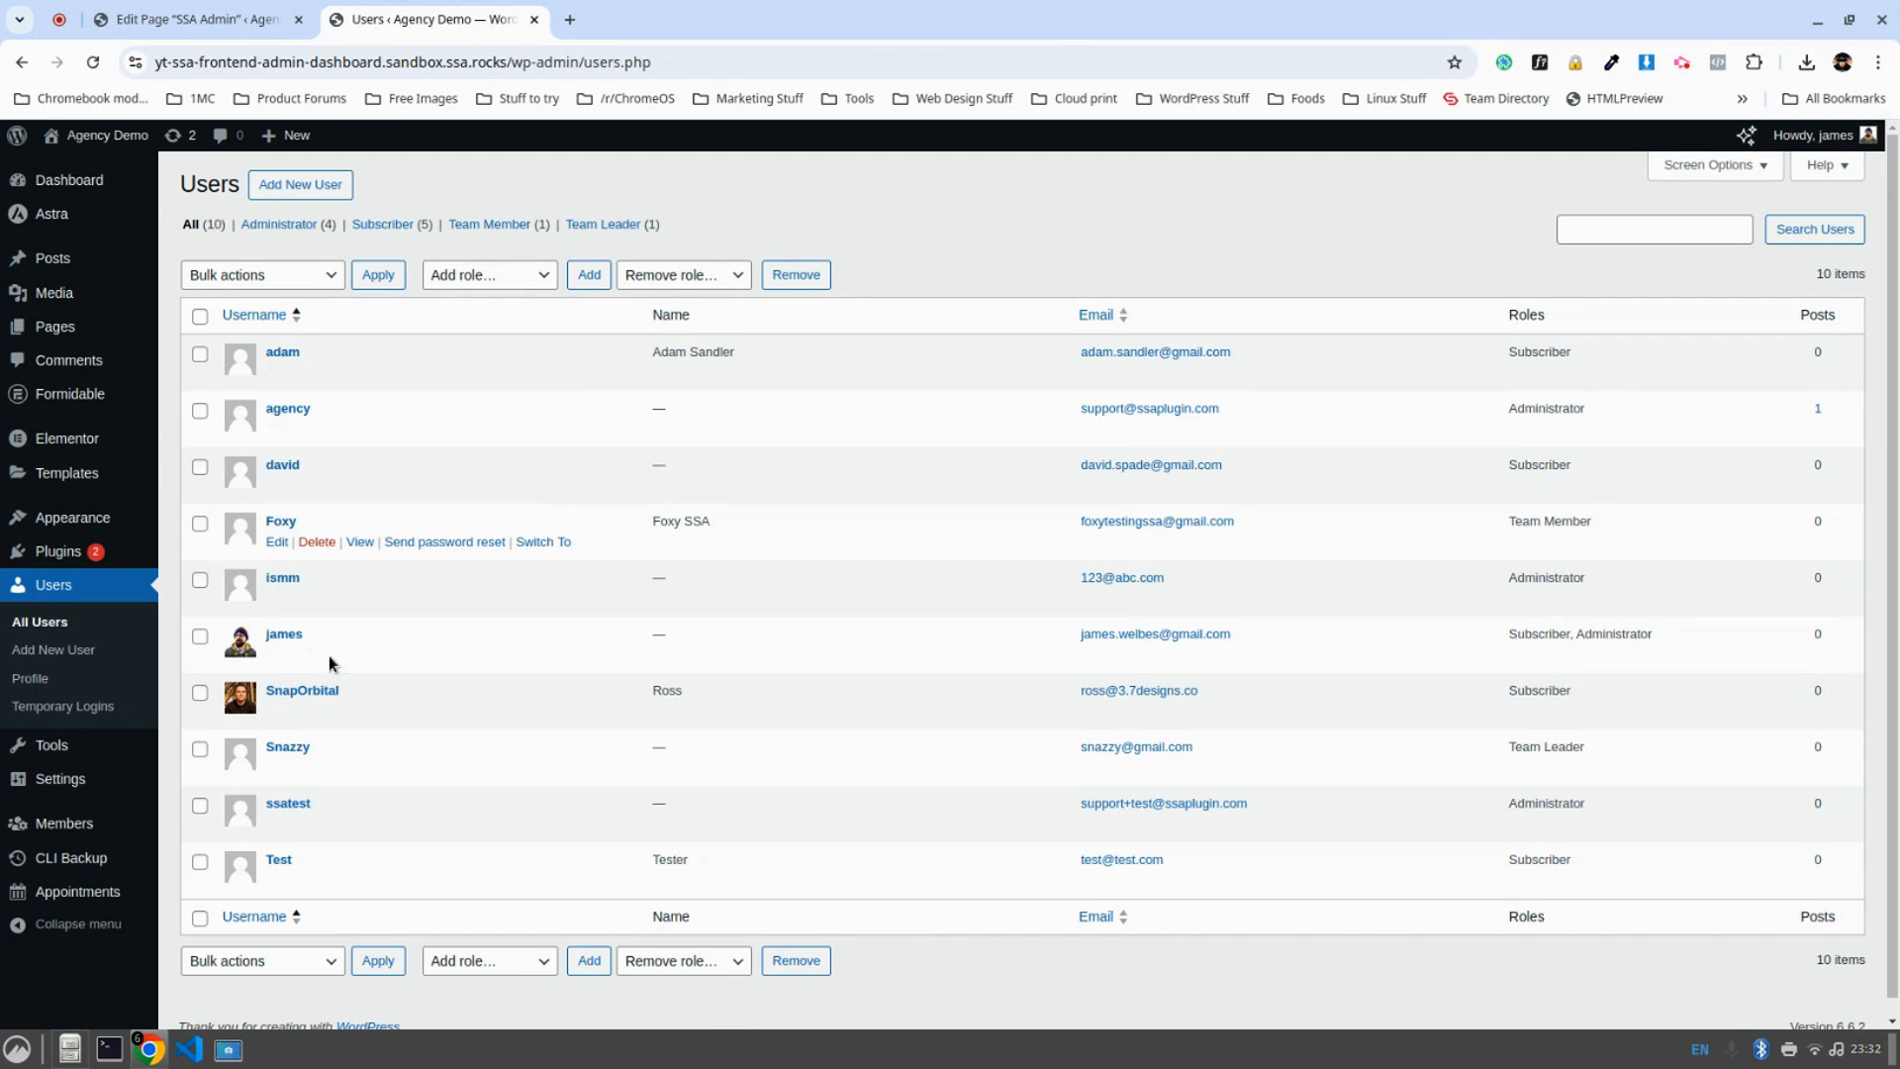
{"action": "mouse_move", "coordinate": [535, 768]}
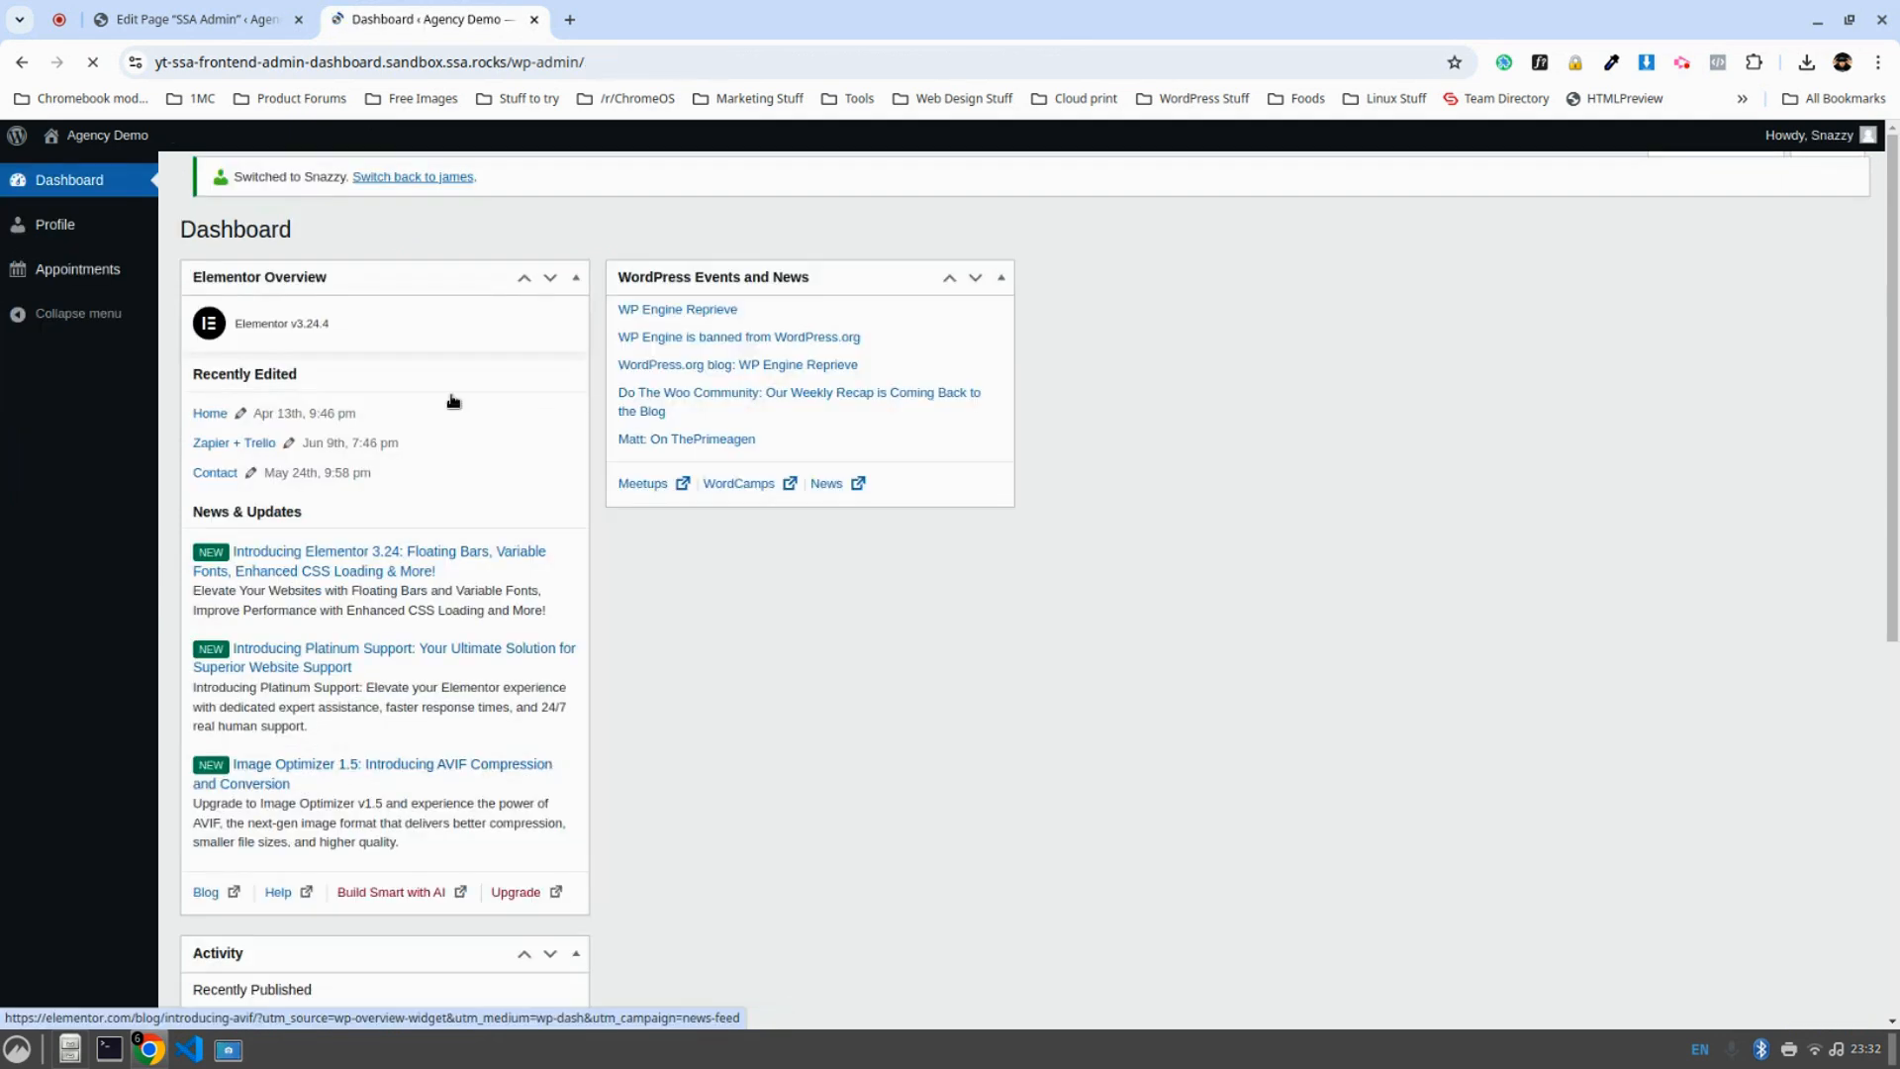
{"action": "left_click_drag", "start_coordinate": [521, 62], "coordinate": [780, 50]}
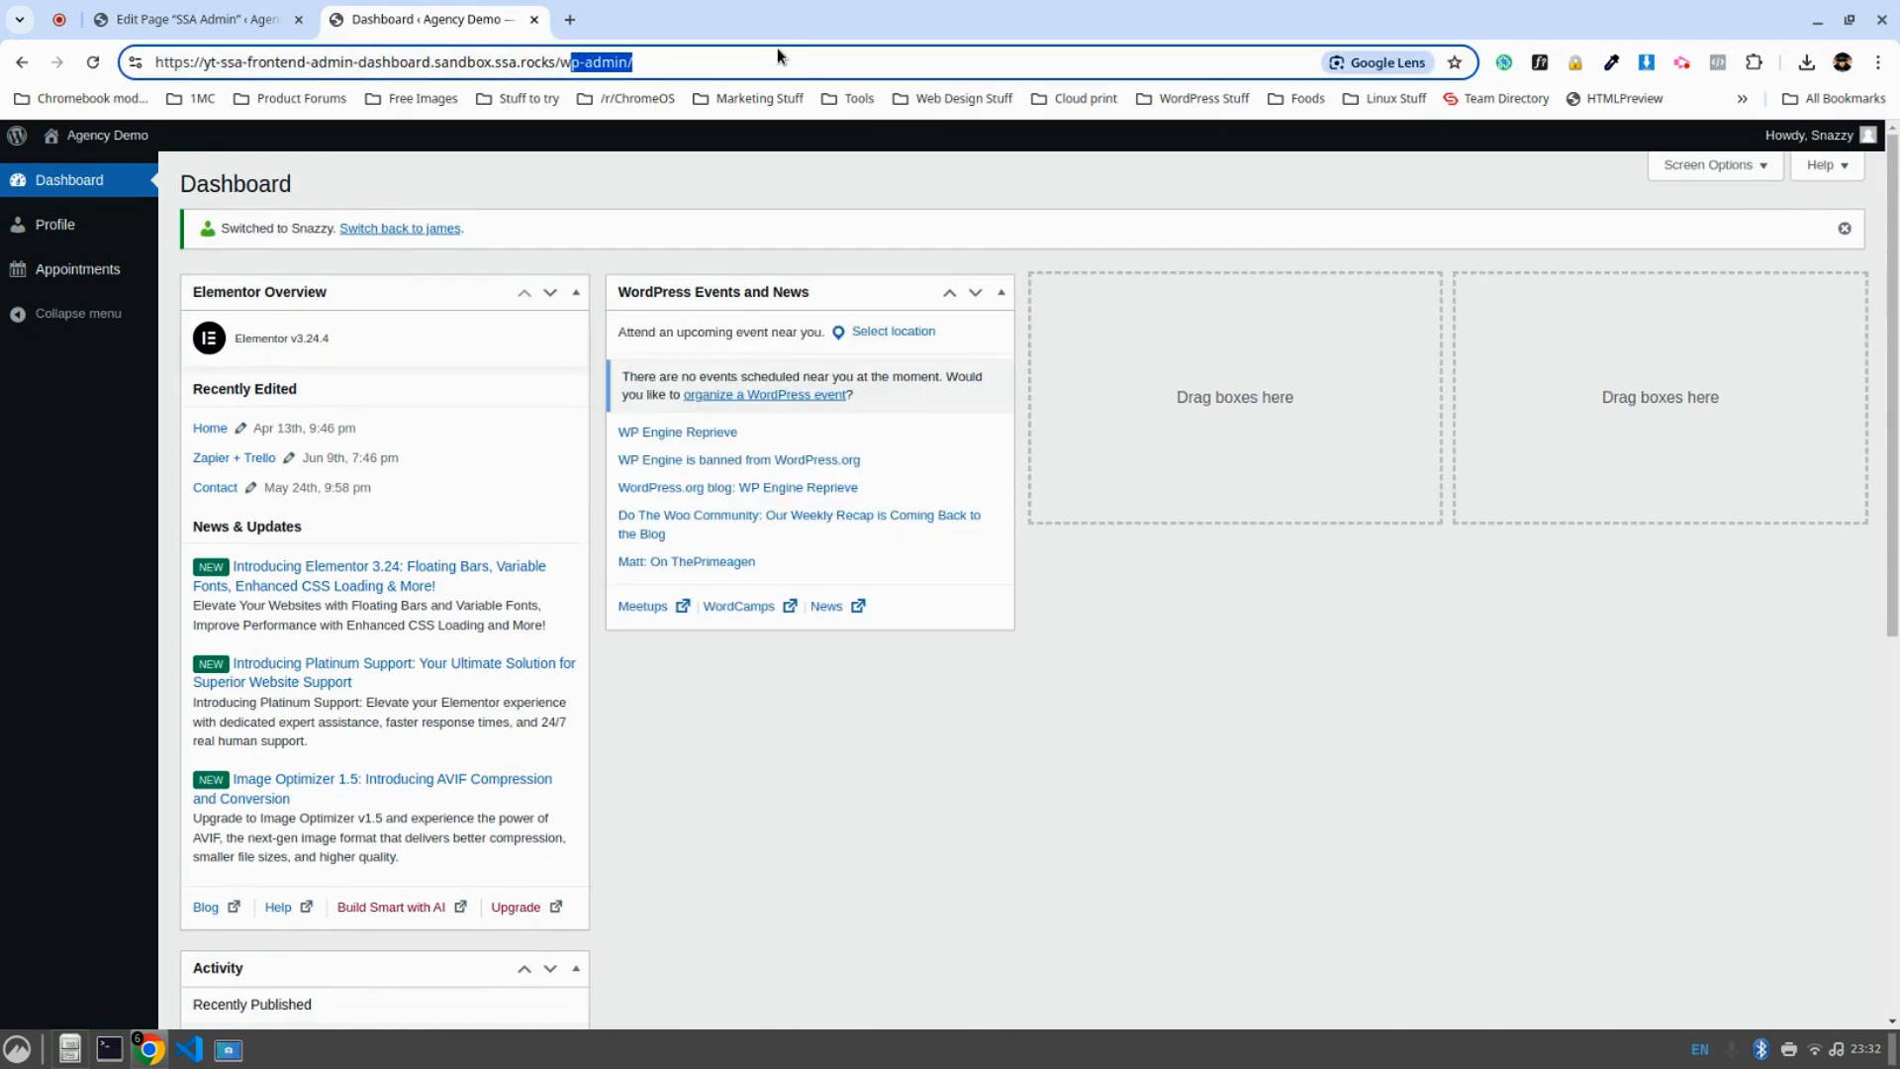
{"action": "key", "text": "BackSpace"}
{"action": "key", "text": "BackSpace"}
{"action": "type", "text": "ssa-admin"}
{"action": "key", "text": "Return"}
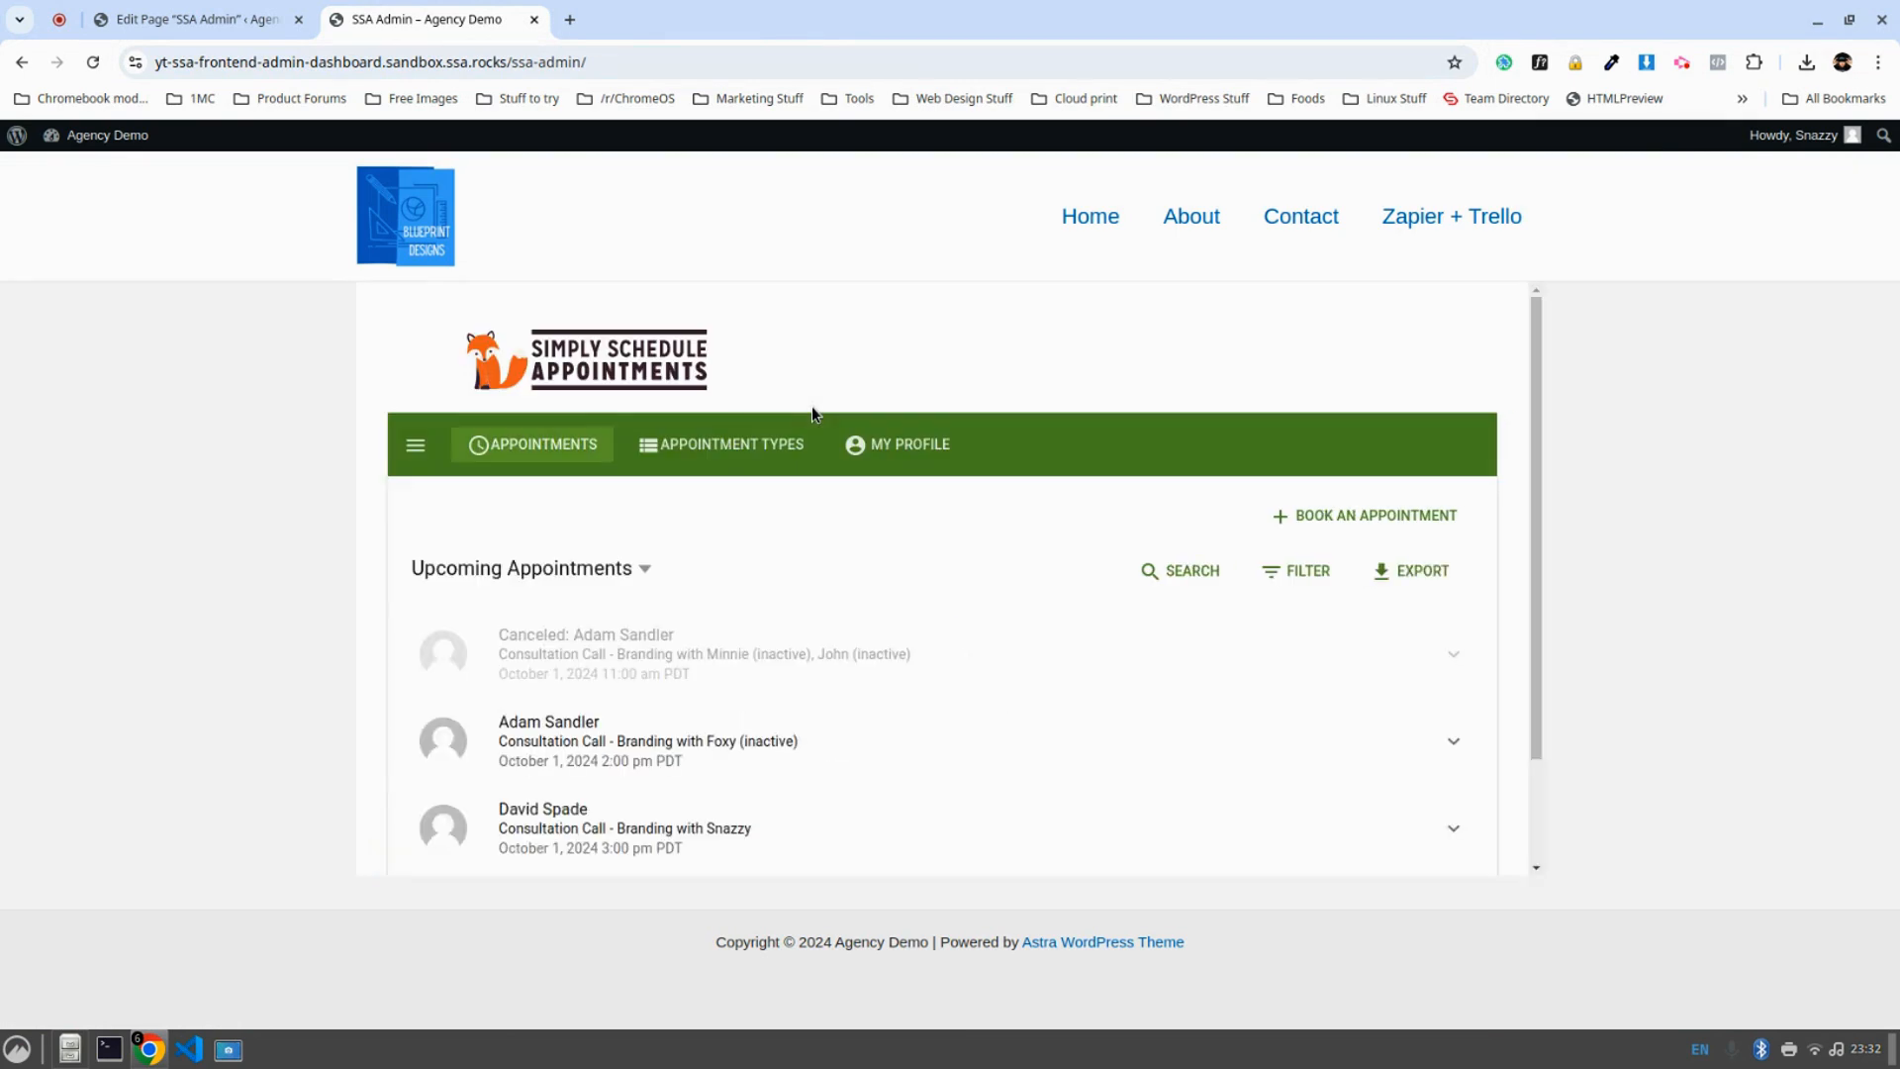
Look over the upcoming appointments available to the Team Leader and open Appointment Types.
{"action": "scroll", "coordinate": [594, 743], "scroll_direction": "down", "scroll_amount": 1}
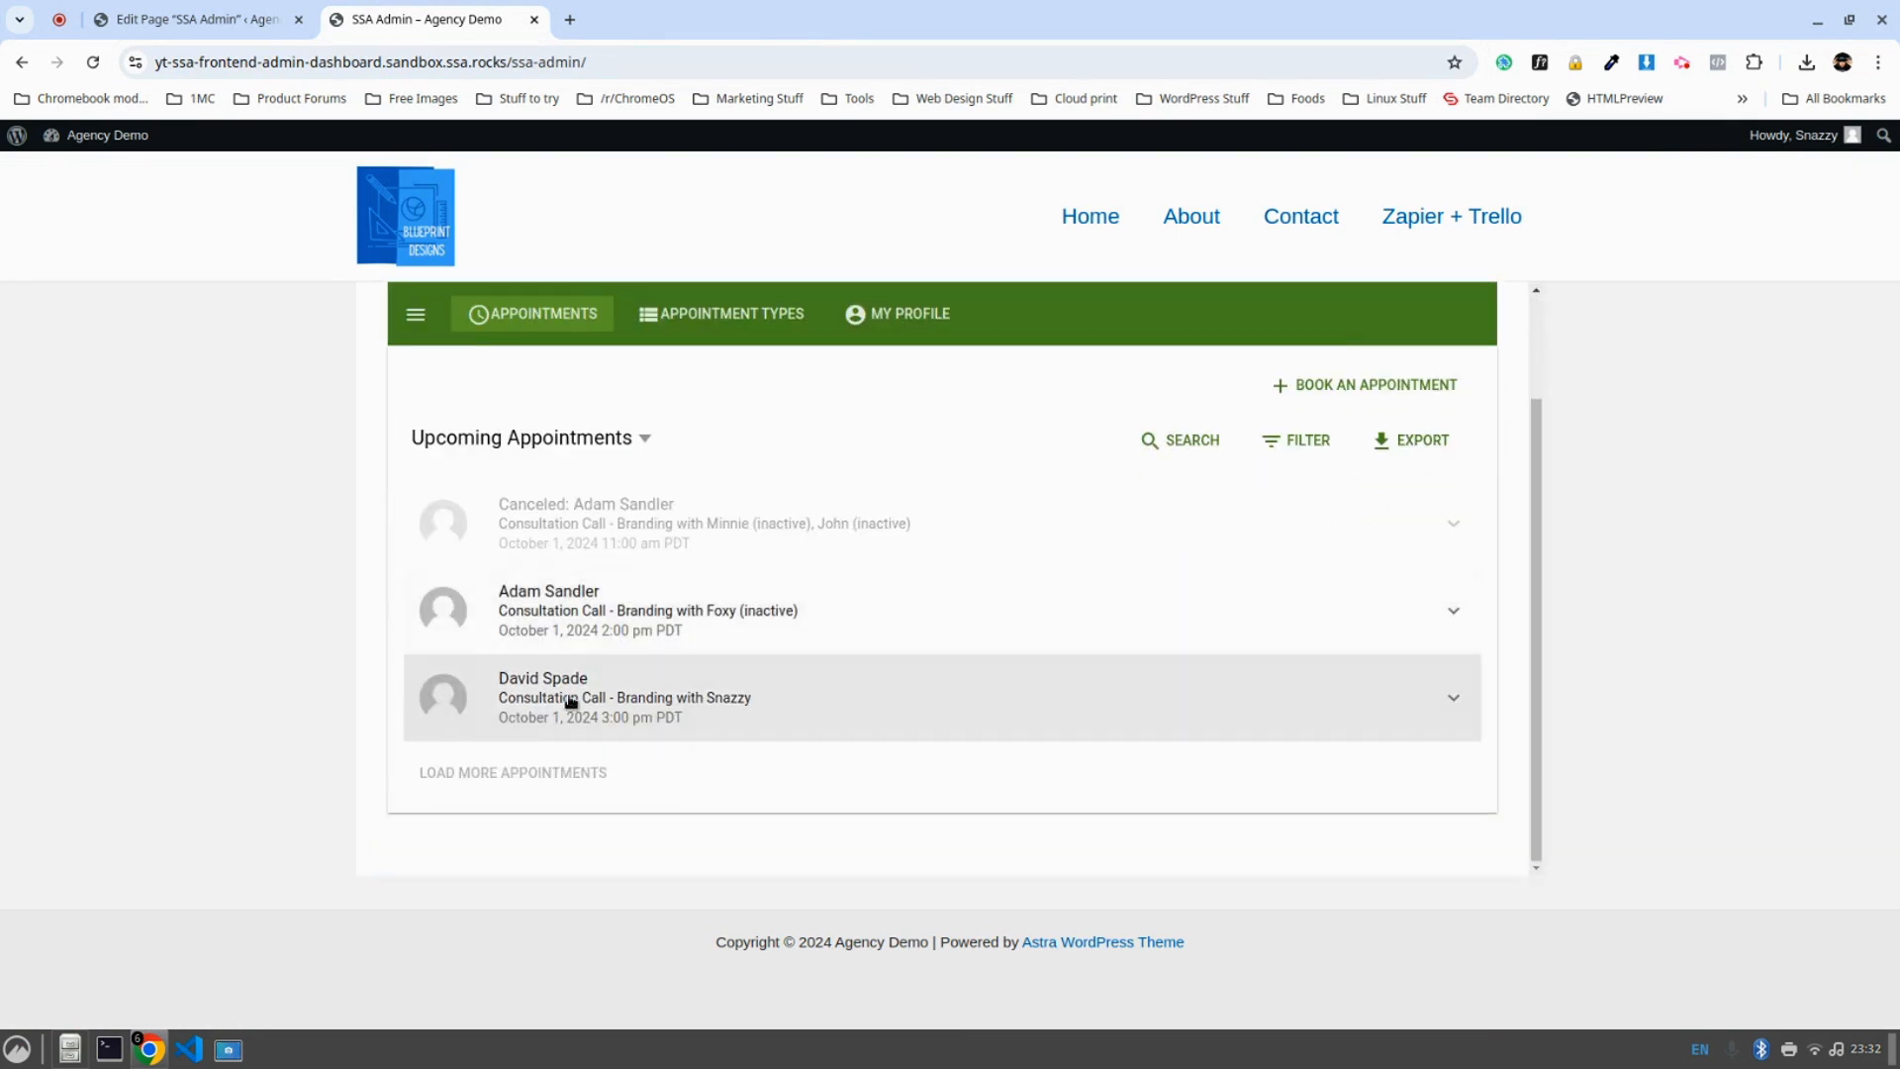
{"action": "scroll", "coordinate": [723, 724], "scroll_direction": "up", "scroll_amount": 1}
{"action": "scroll", "coordinate": [693, 653], "scroll_direction": "down", "scroll_amount": 1}
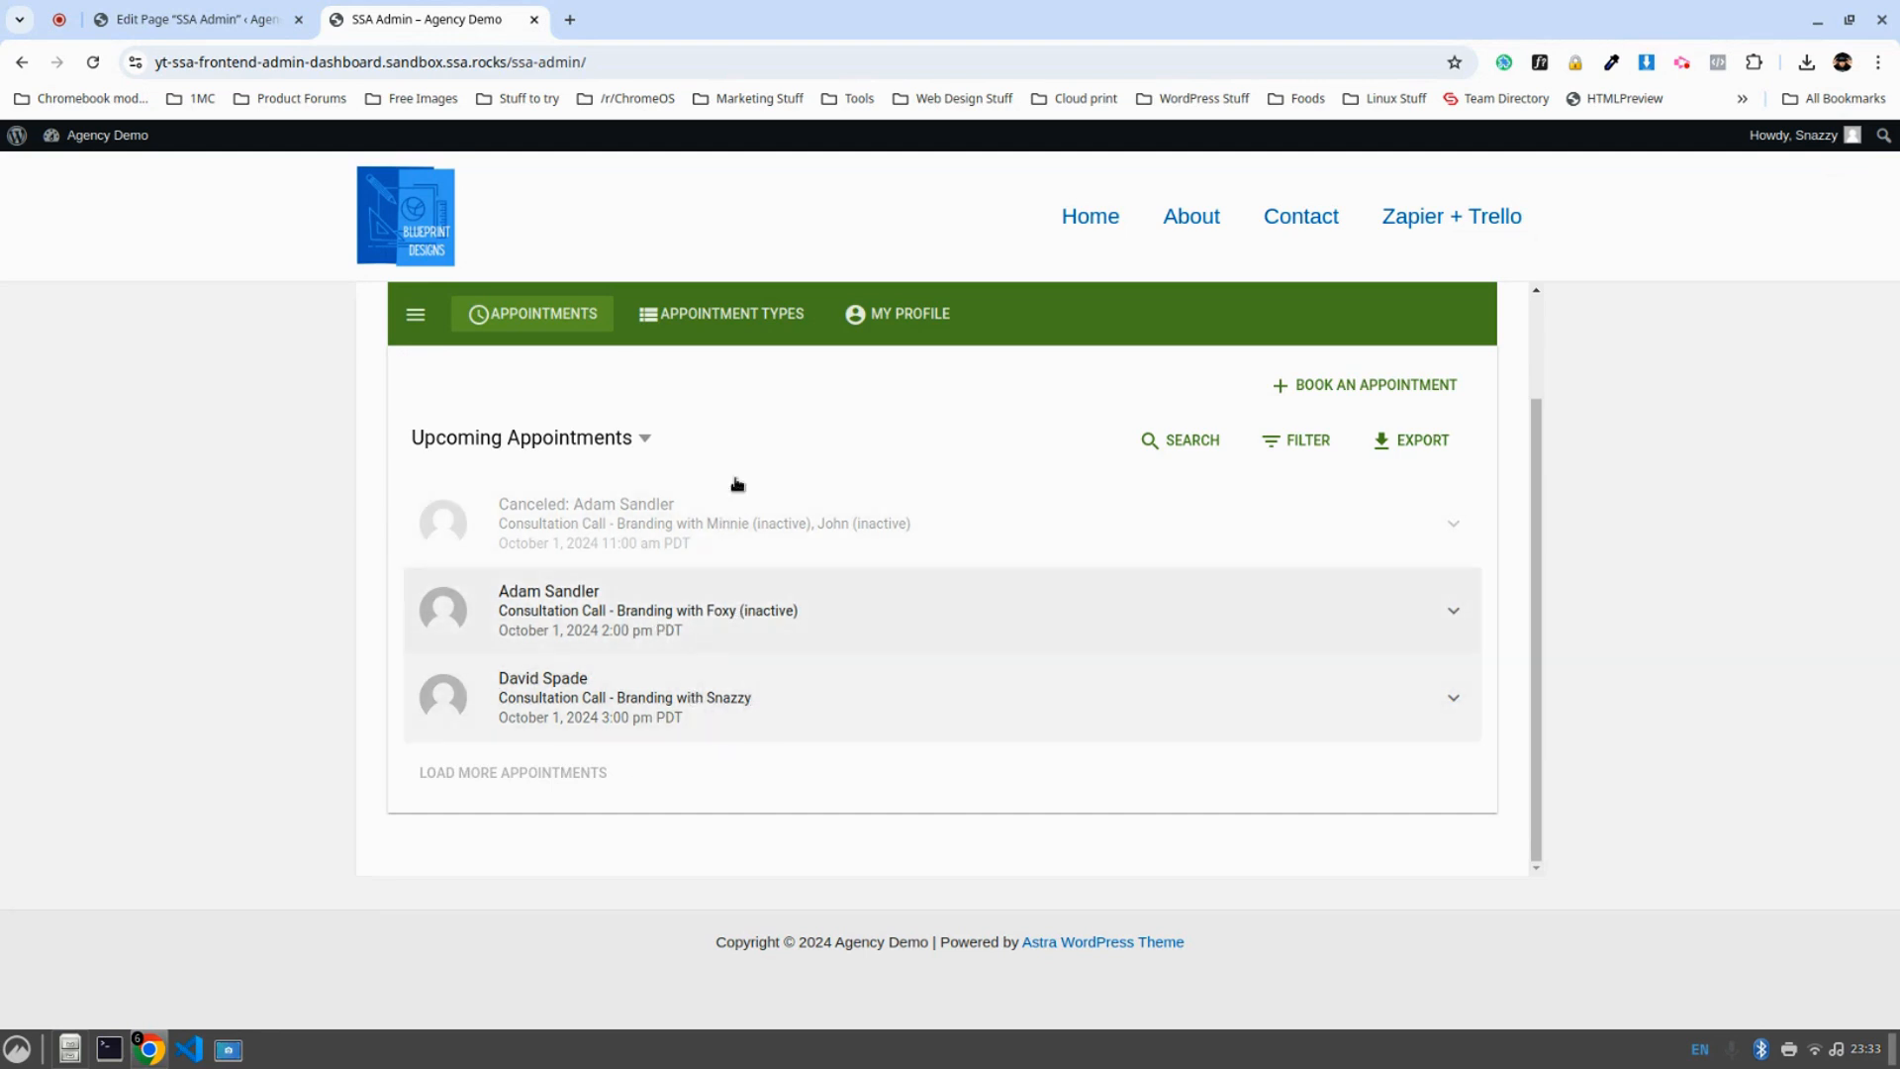
{"action": "left_click", "coordinate": [734, 314]}
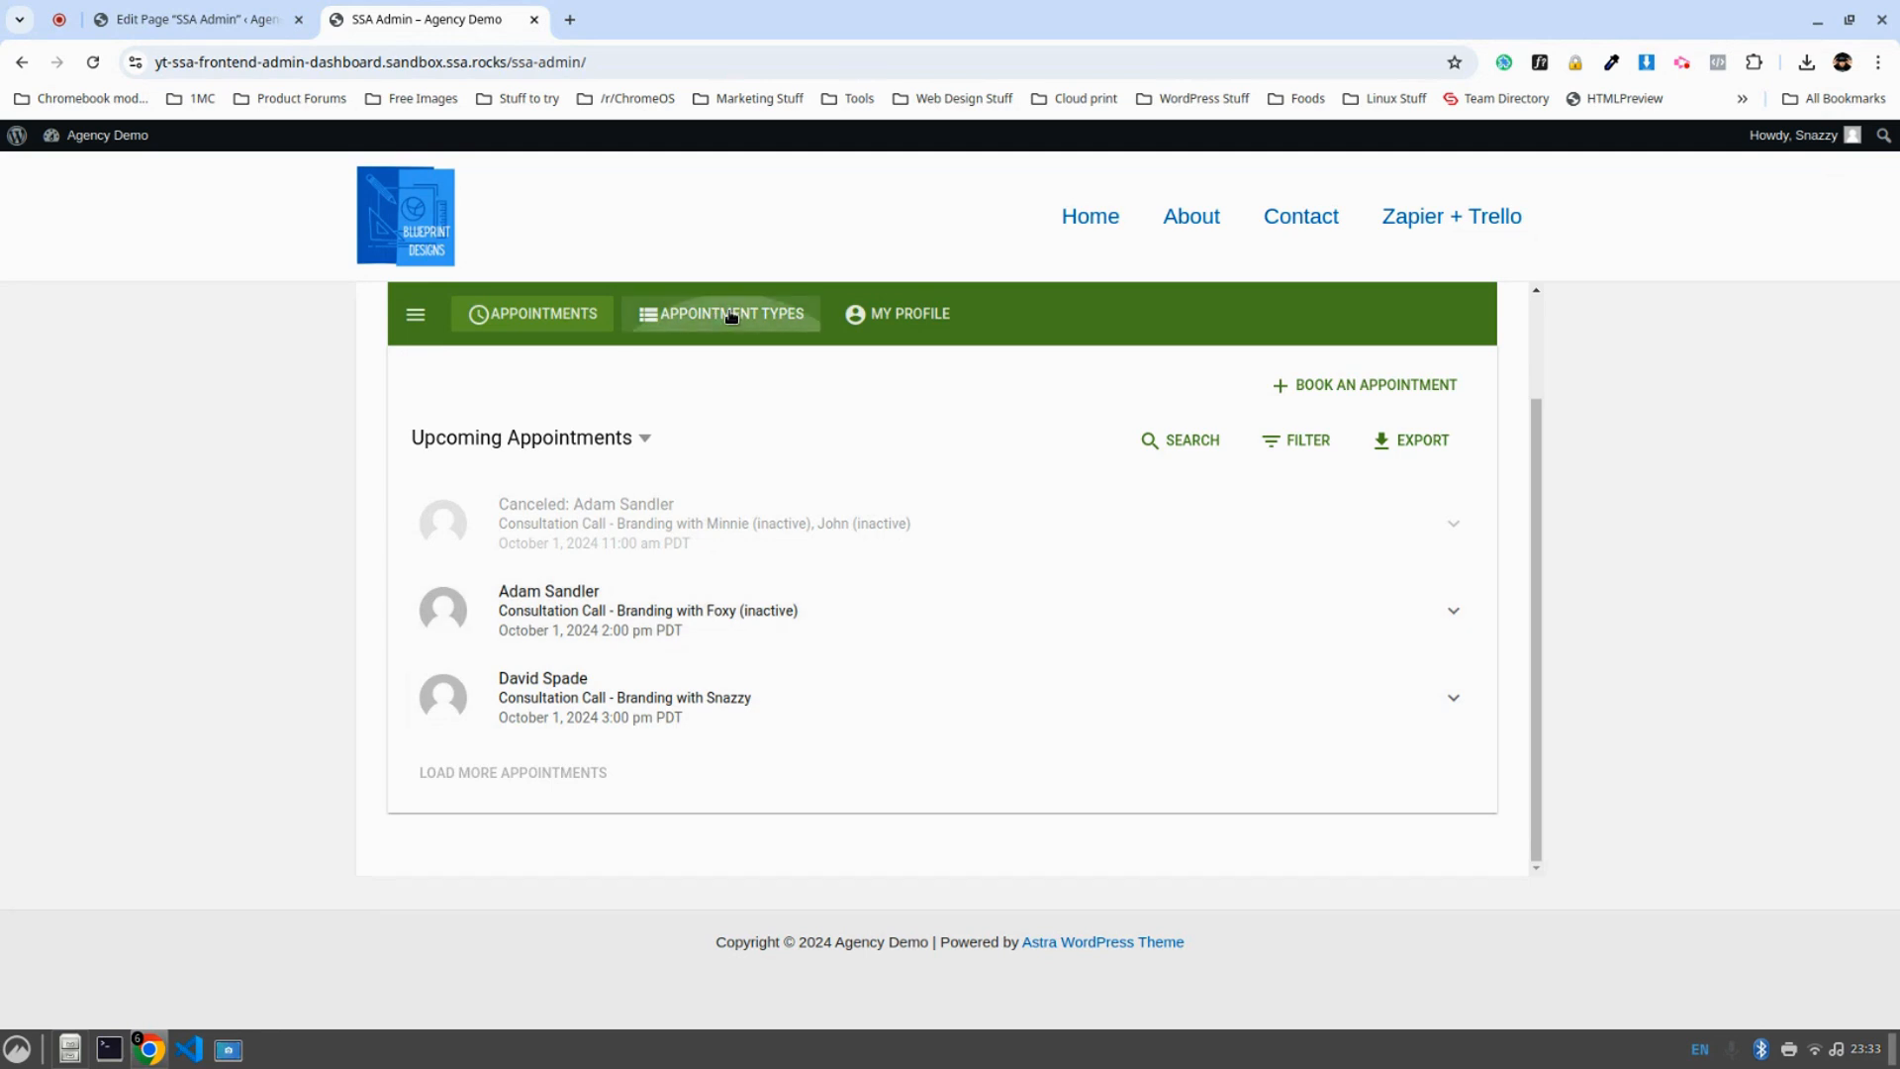